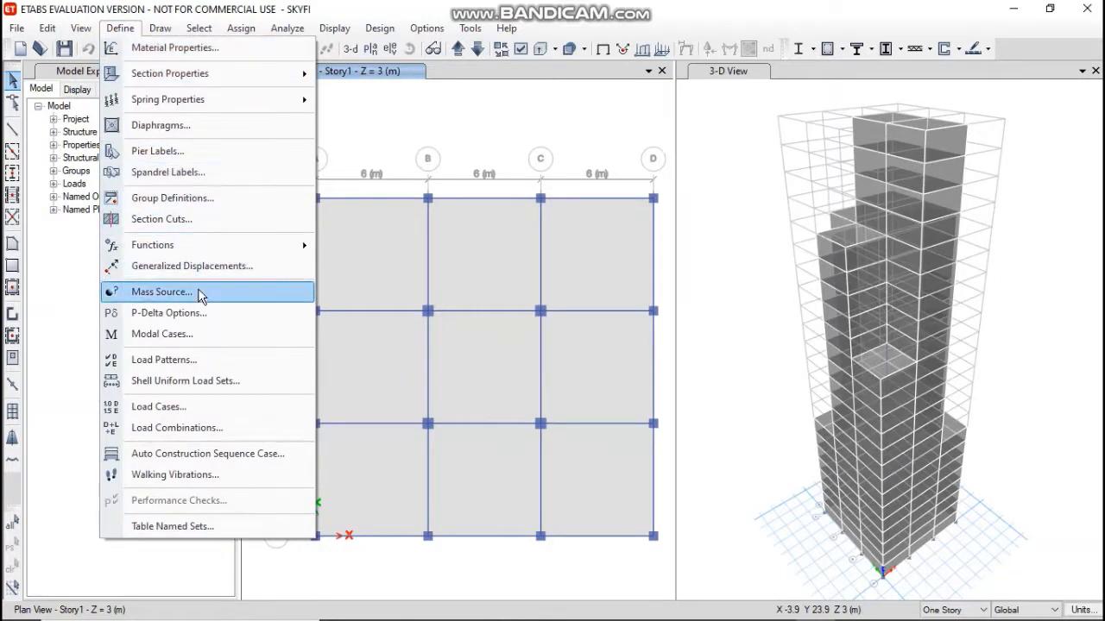
Confirm the Seismic load pattern's IS1893 2002 lateral load with zone factor 0.1 per code, site type II and response reduction 3.
left_click(200, 360)
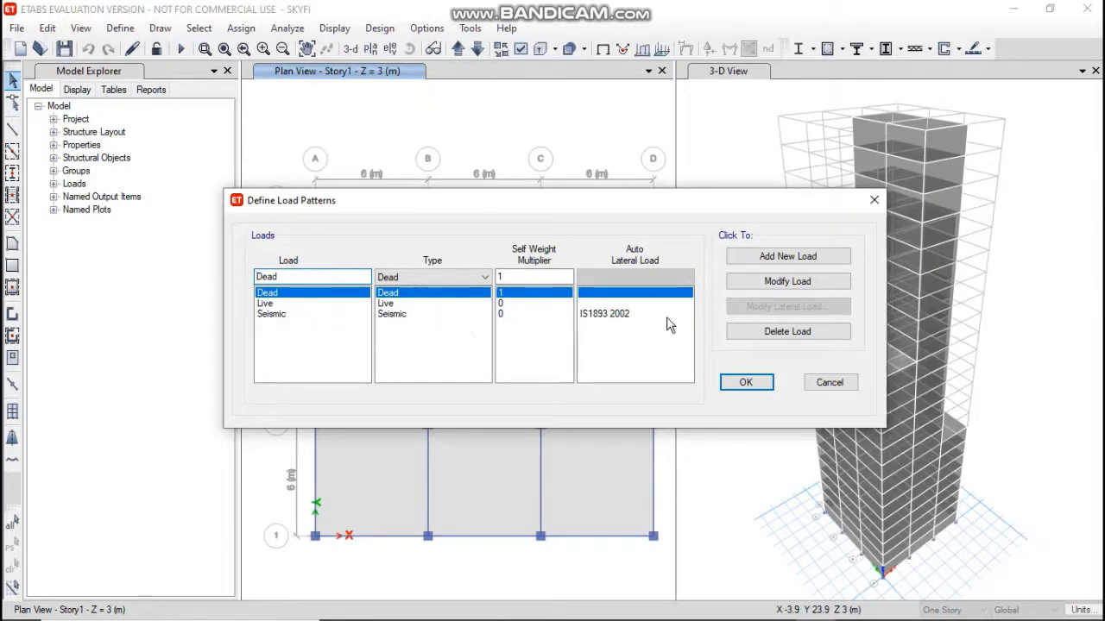
left_click(628, 316)
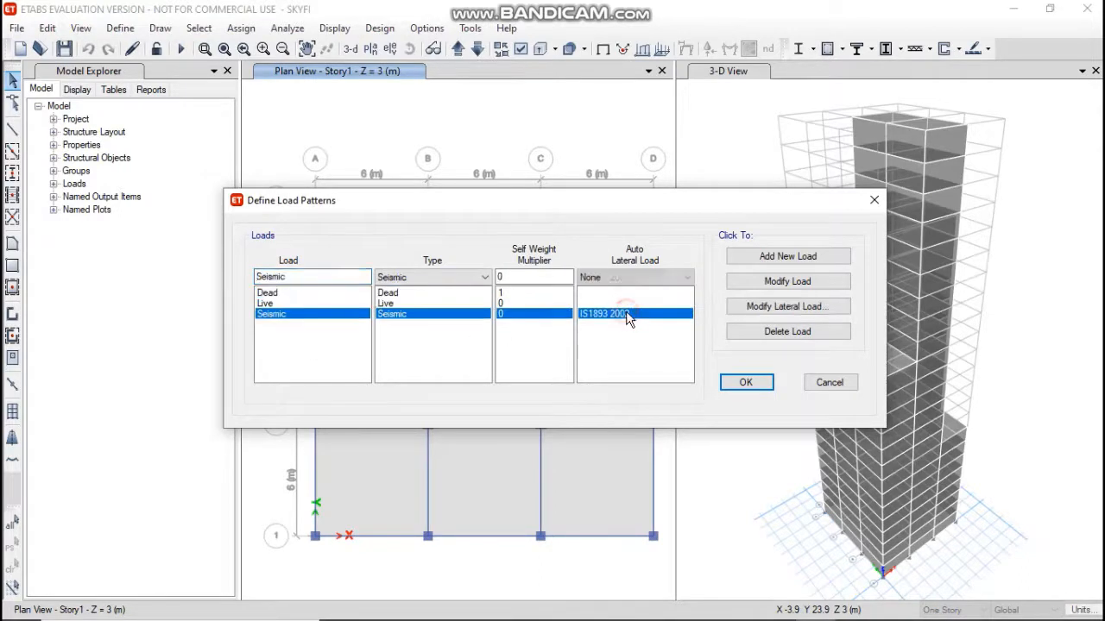
left_click(763, 312)
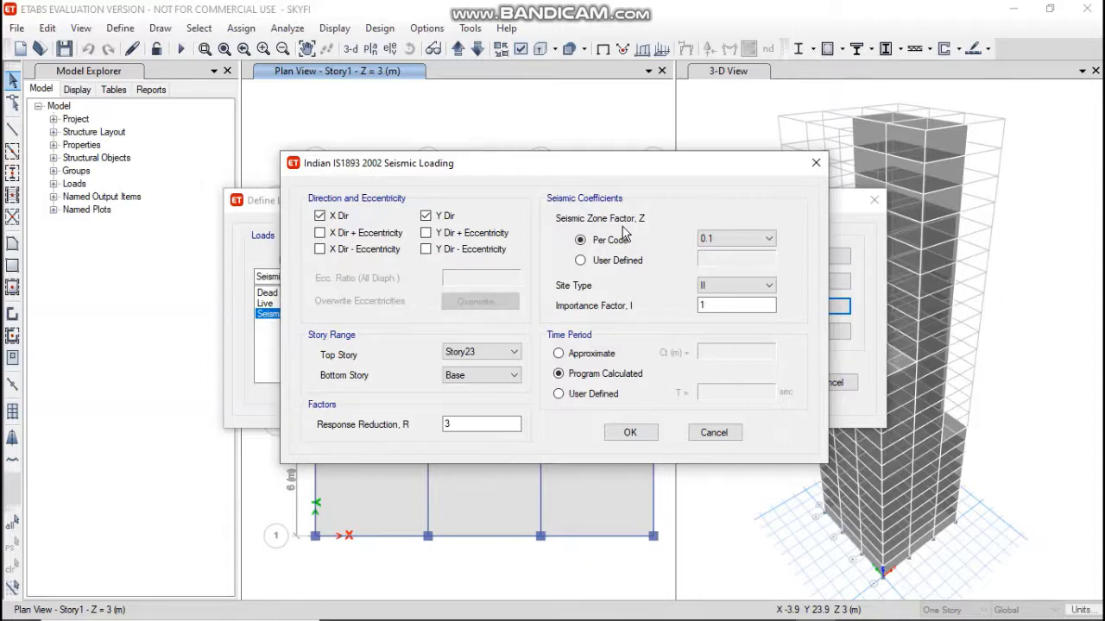
left_click(742, 239)
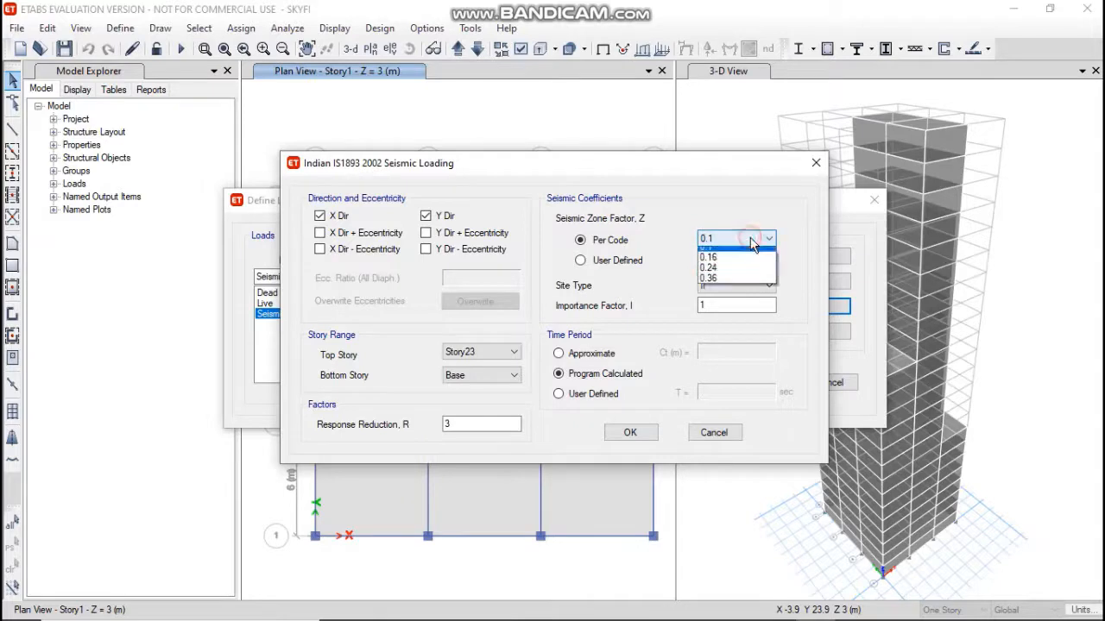
left_click(737, 255)
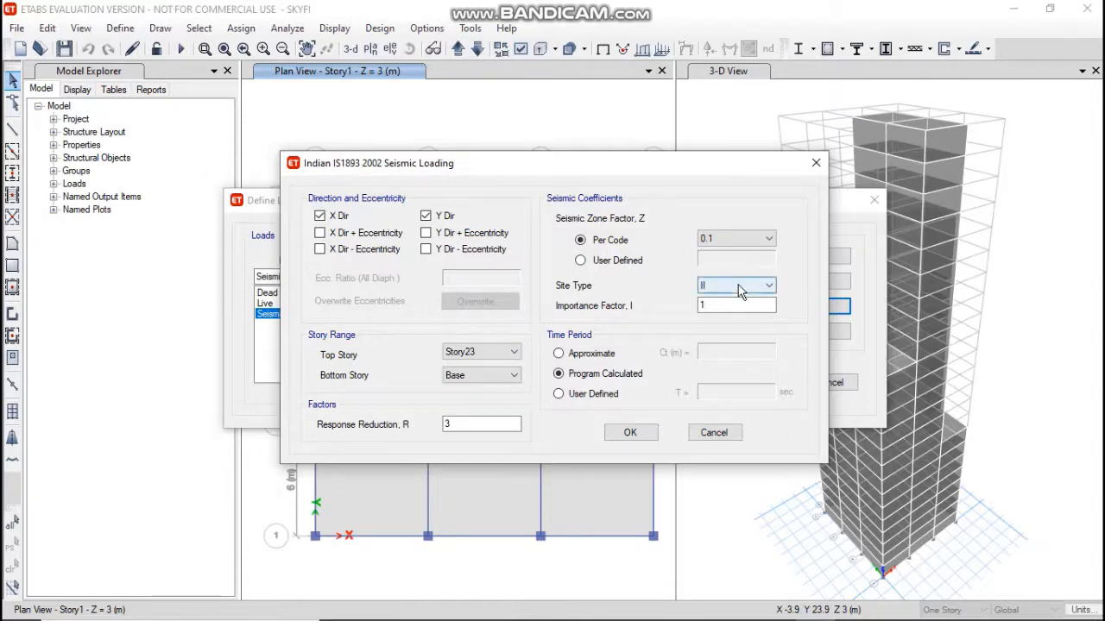
left_click(737, 285)
left_click(732, 318)
left_click(473, 423)
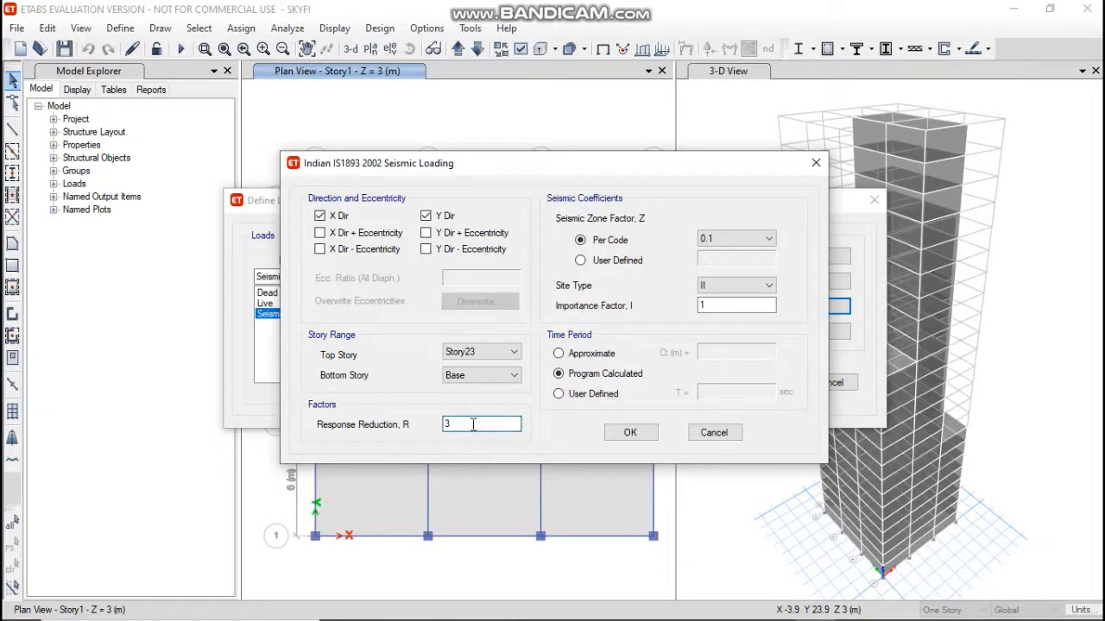
left_click(631, 434)
left_click(747, 382)
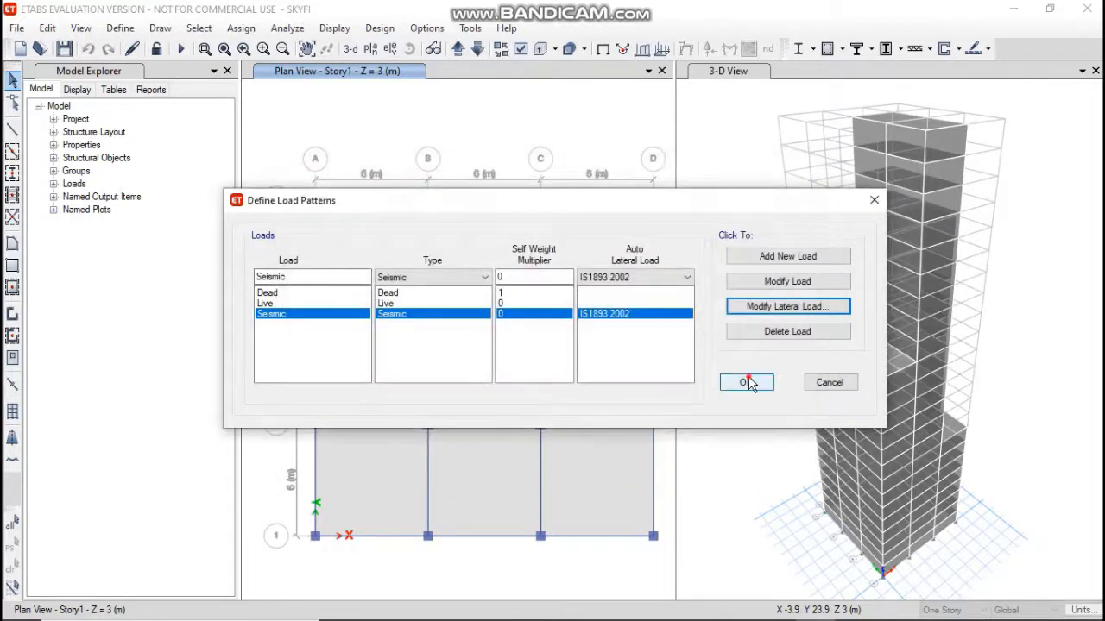
left_click(747, 382)
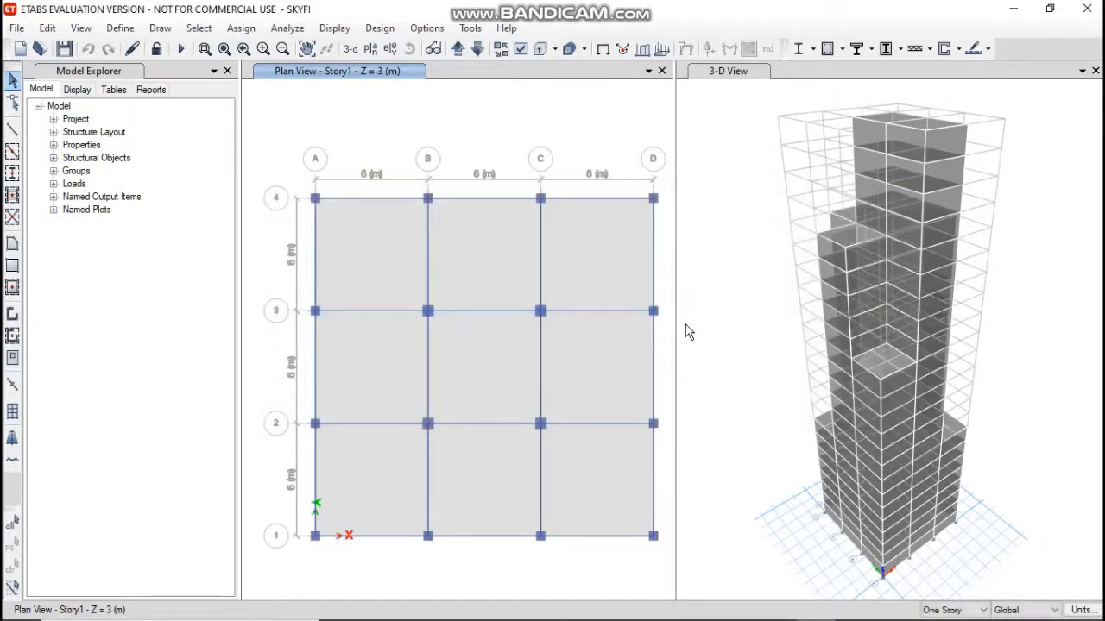
Review the defined load patterns and the list of load combinations.
left_click(121, 29)
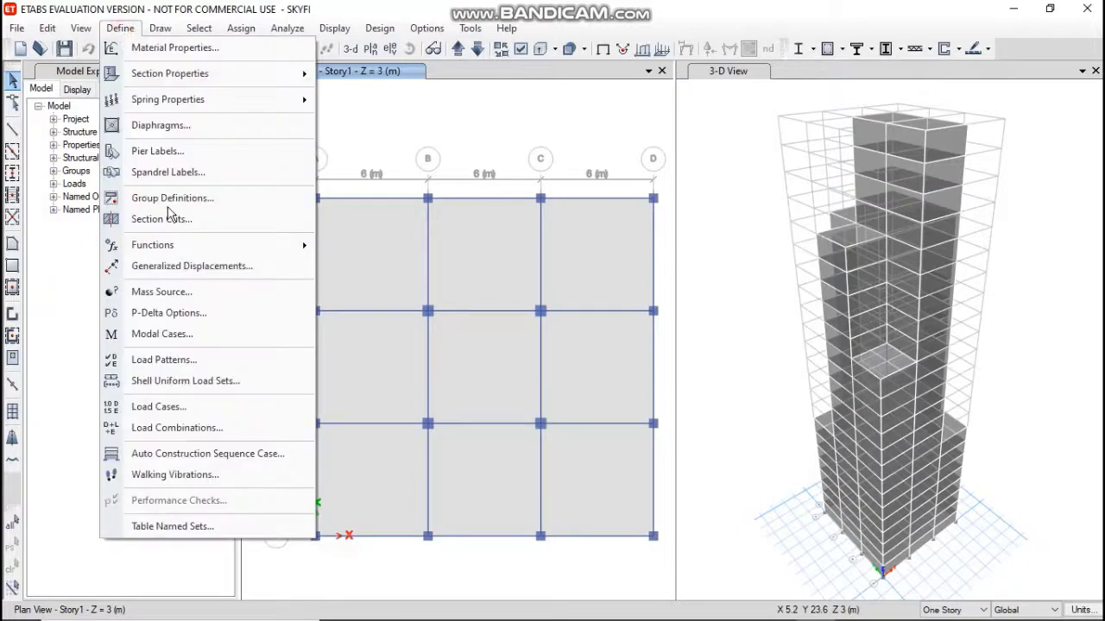
left_click(164, 360)
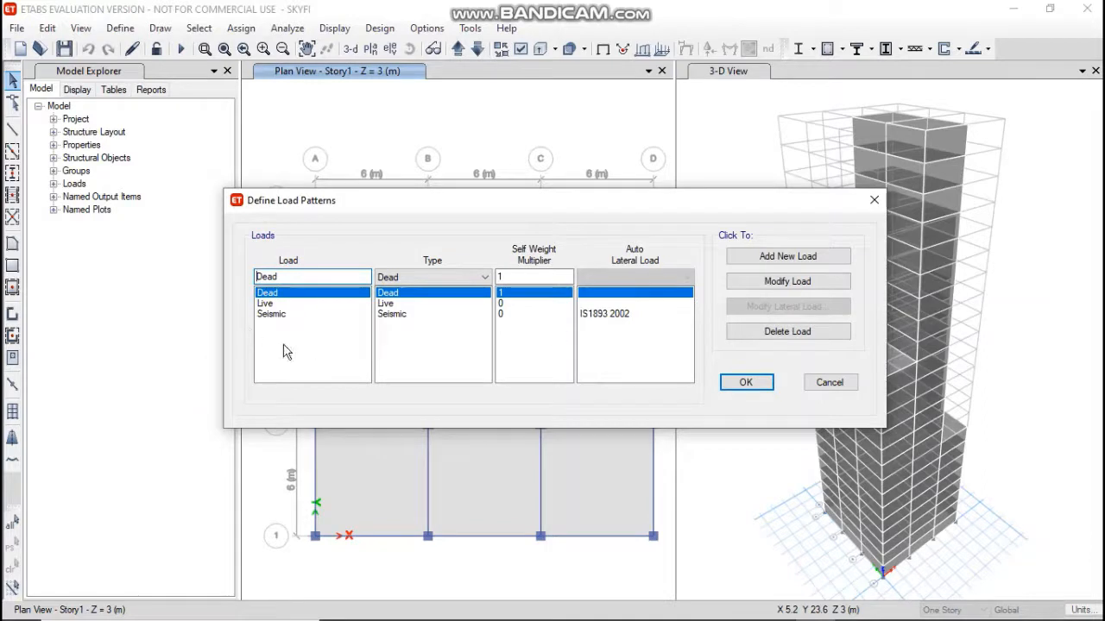
left_click(728, 386)
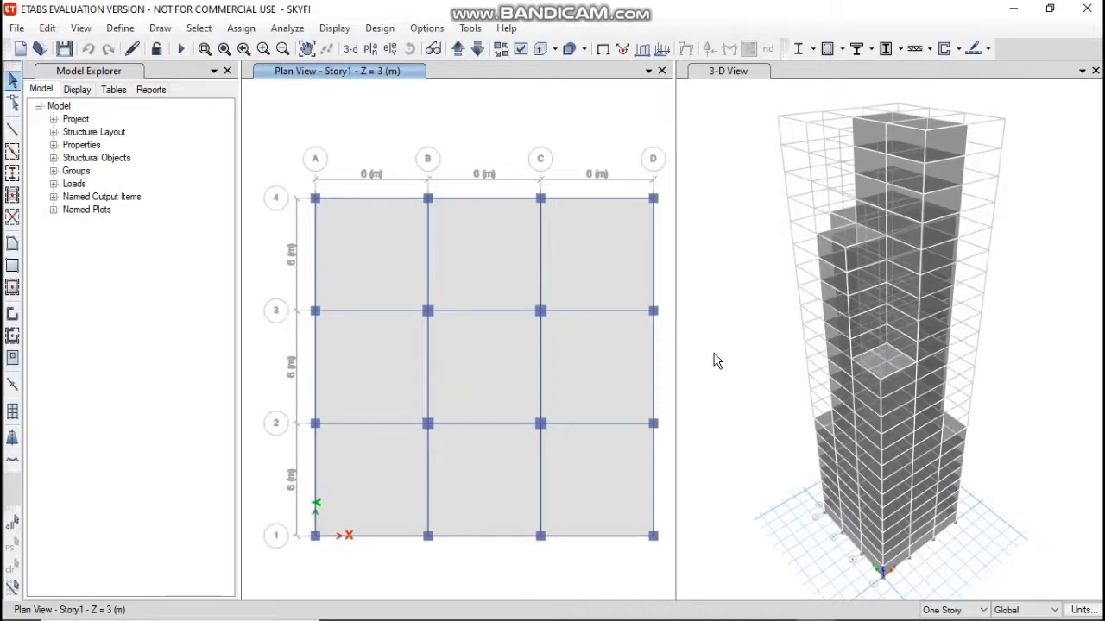
left_click(120, 27)
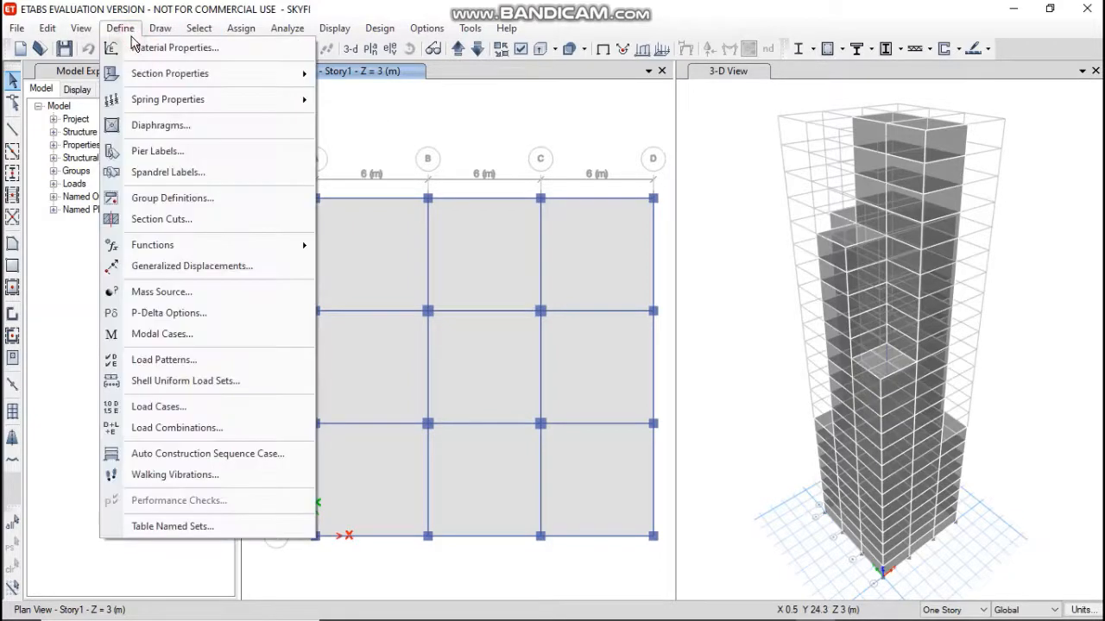
left_click(209, 429)
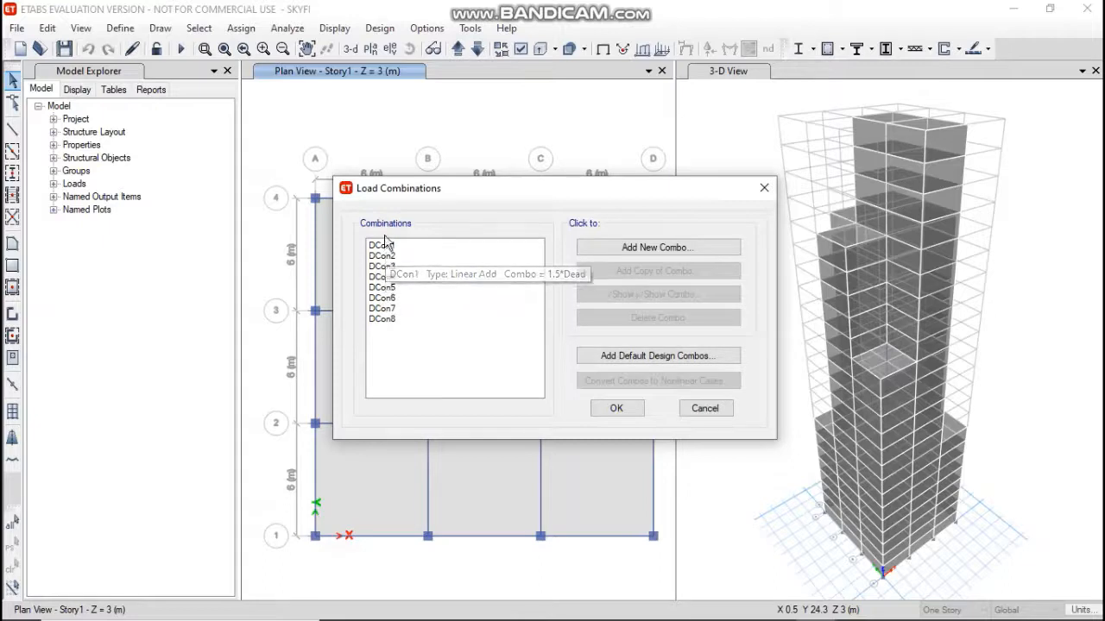
left_click(628, 413)
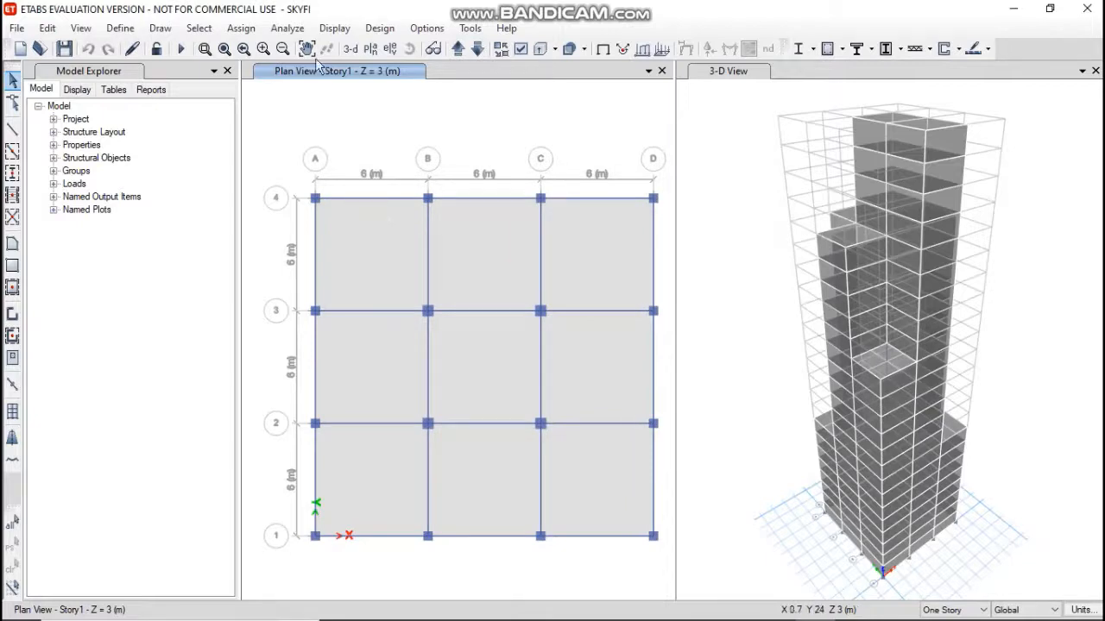
Check the load cases set to run and run the structural analysis.
left_click(288, 31)
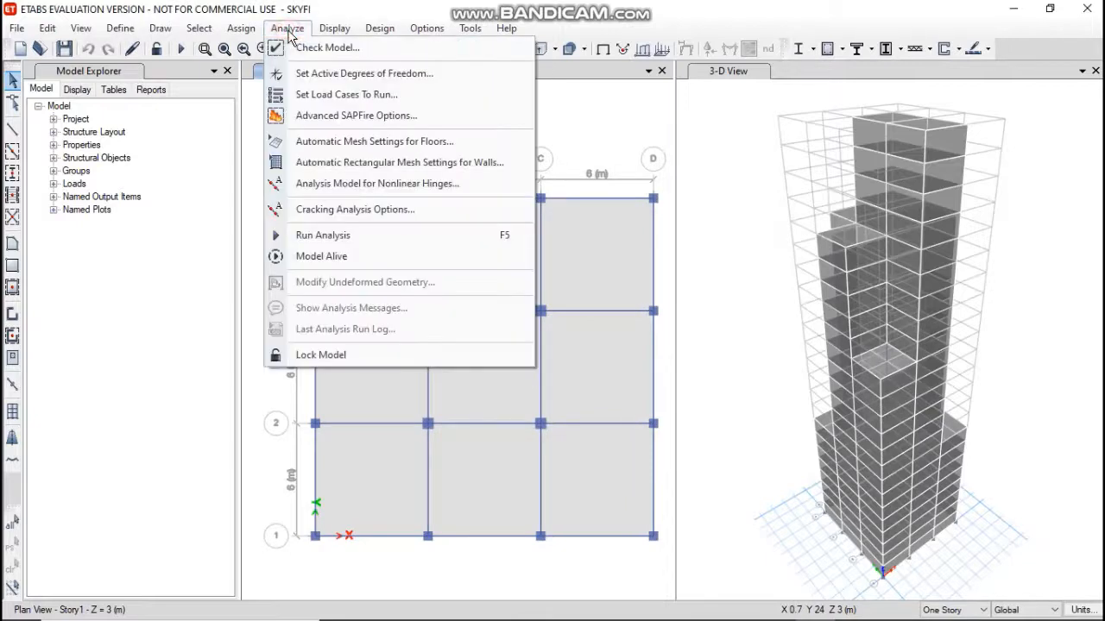
left_click(325, 96)
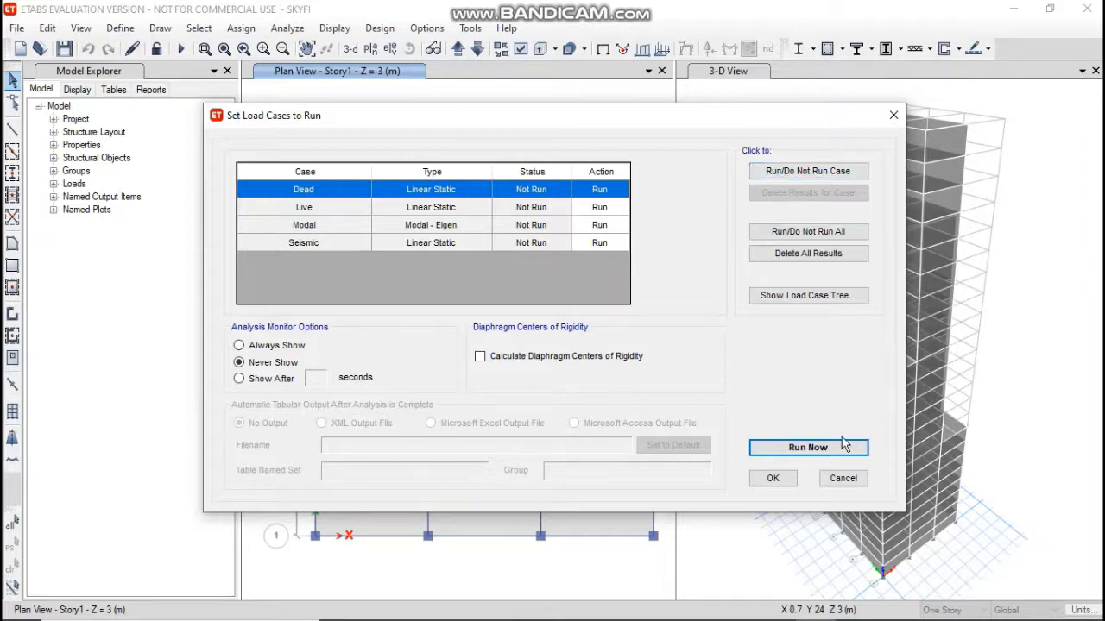
left_click(895, 112)
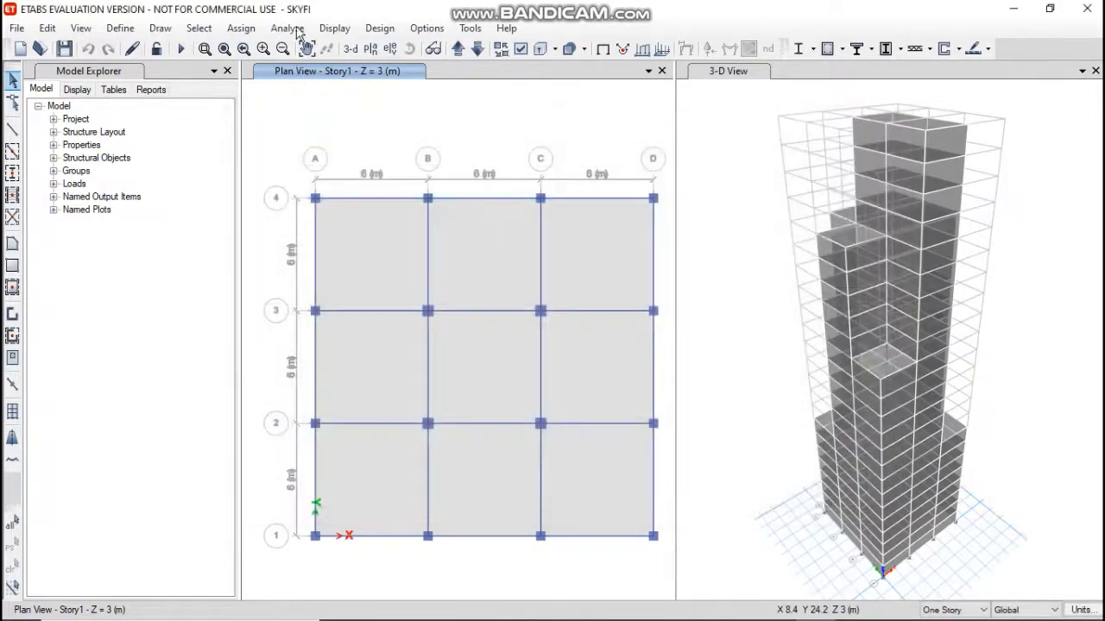
left_click(289, 28)
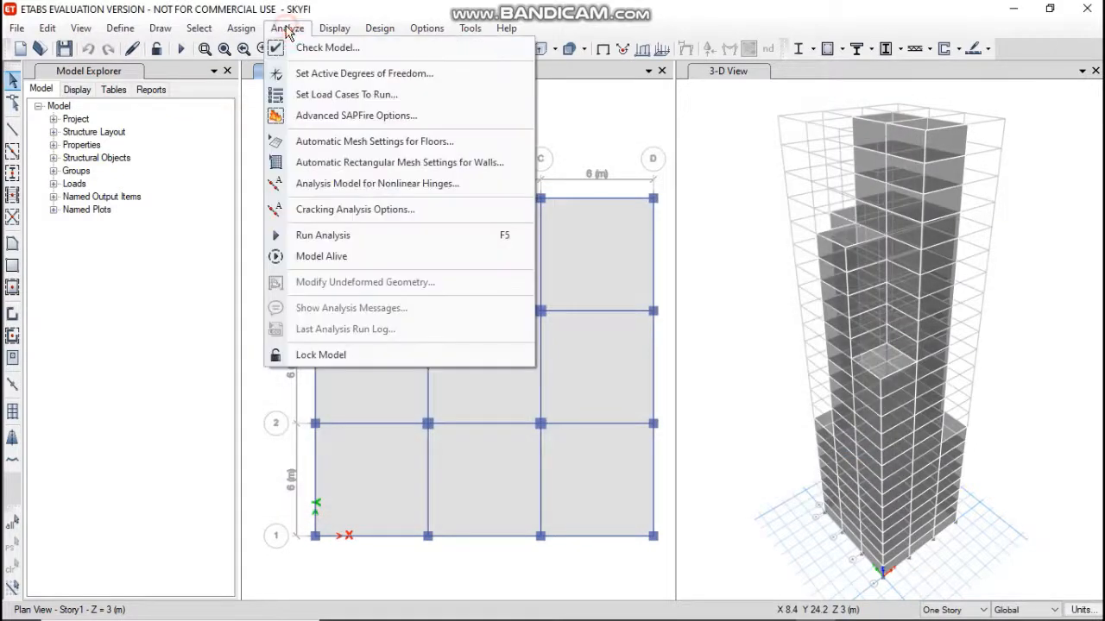
left_click(335, 234)
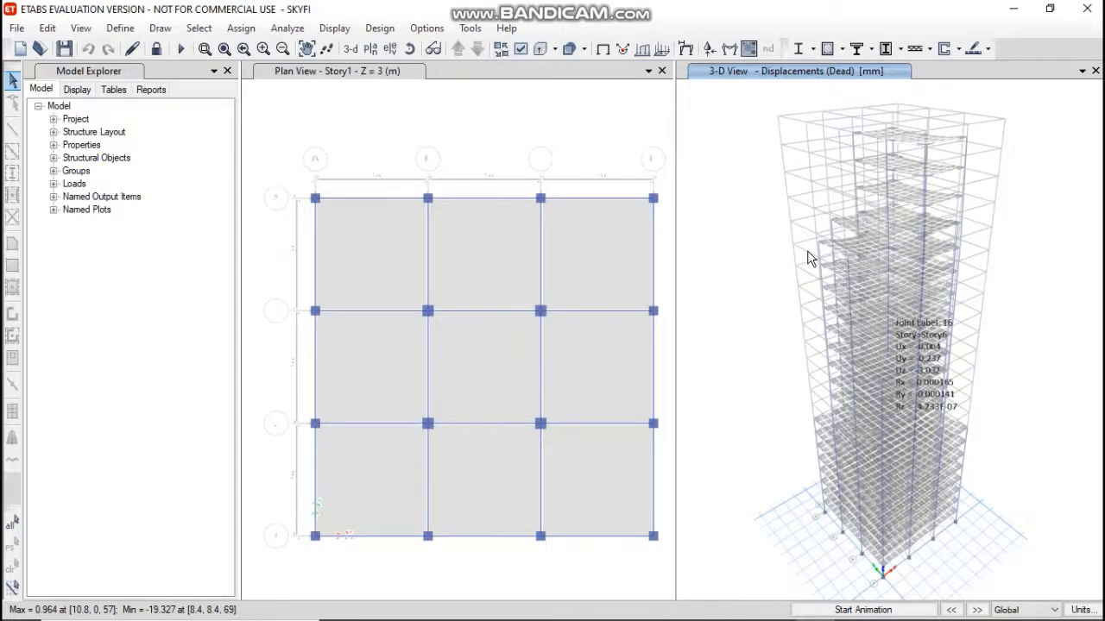
Review the concrete frame design preferences and start the concrete frame design check.
left_click(382, 29)
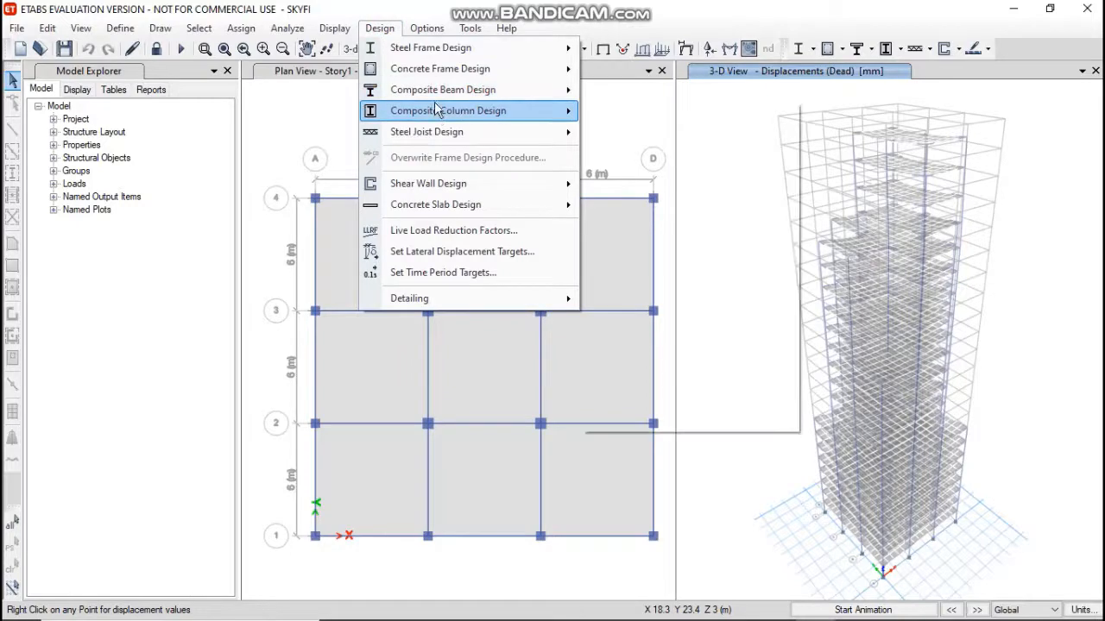
mouse_move(443, 70)
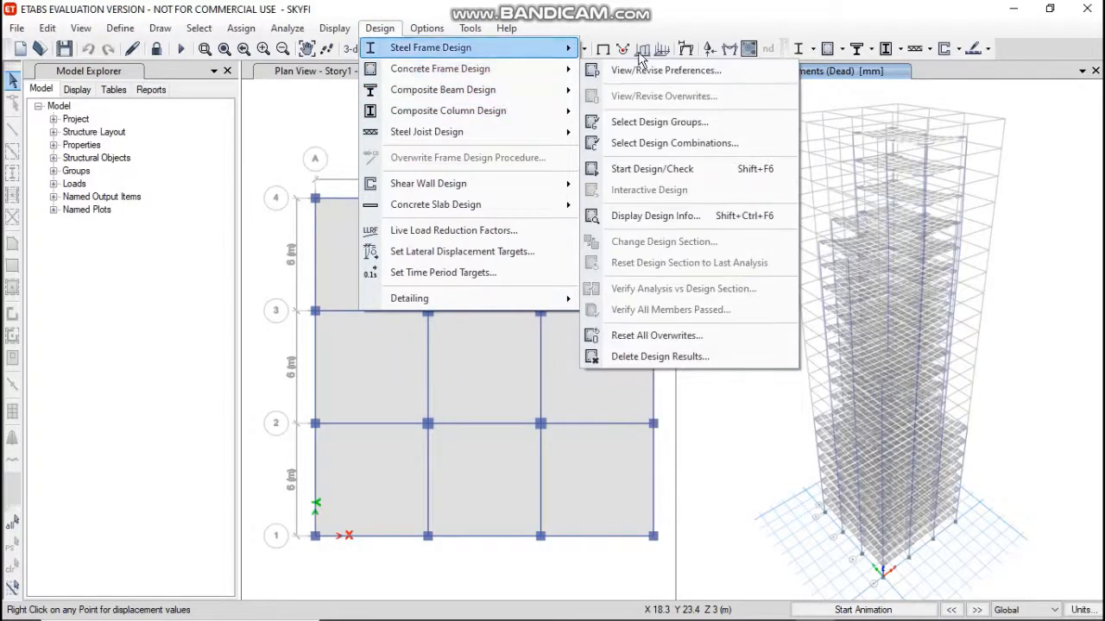
left_click(649, 73)
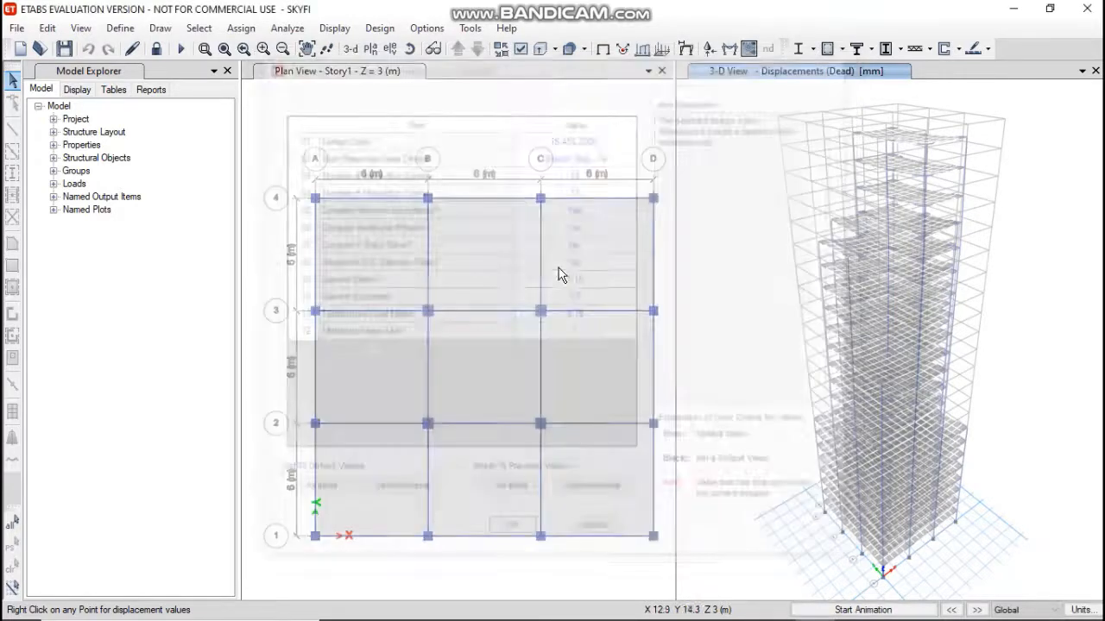
left_click(381, 29)
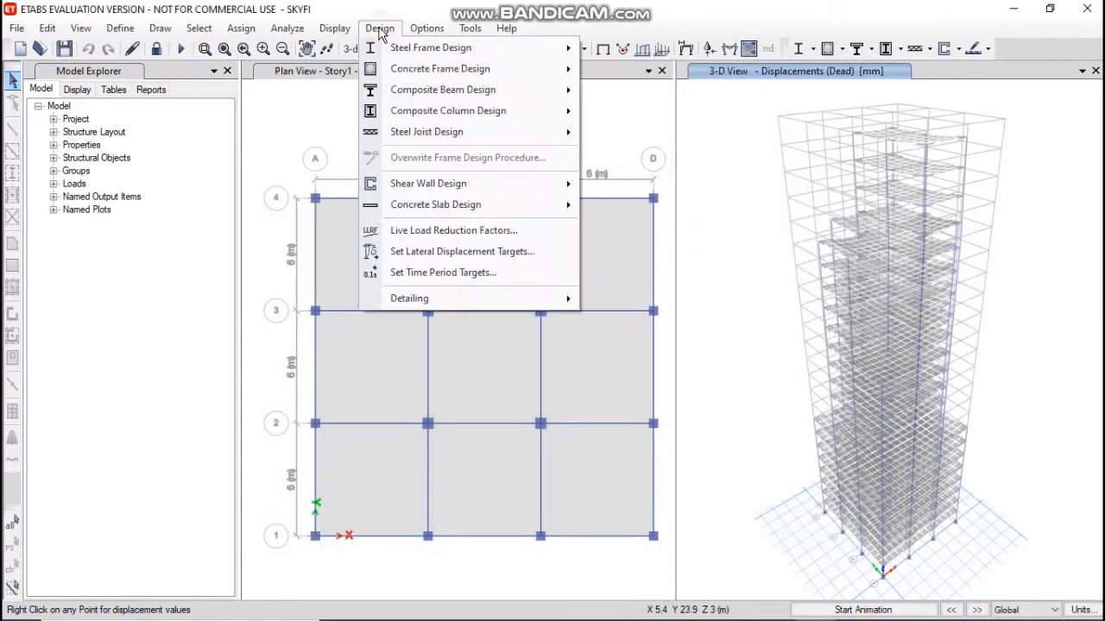
mouse_move(412, 74)
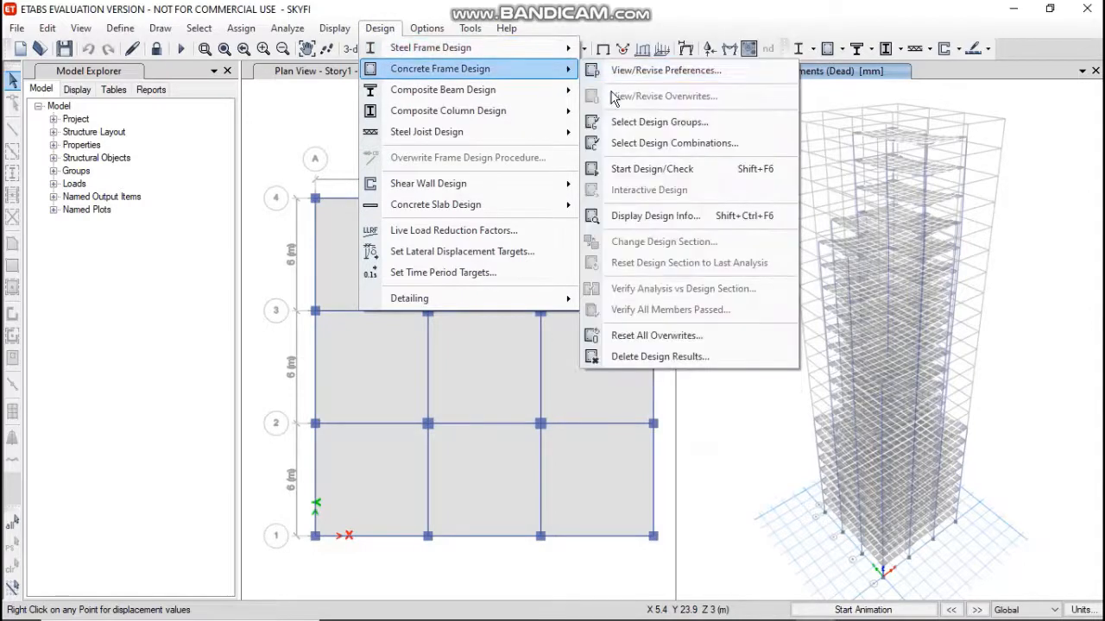
left_click(632, 169)
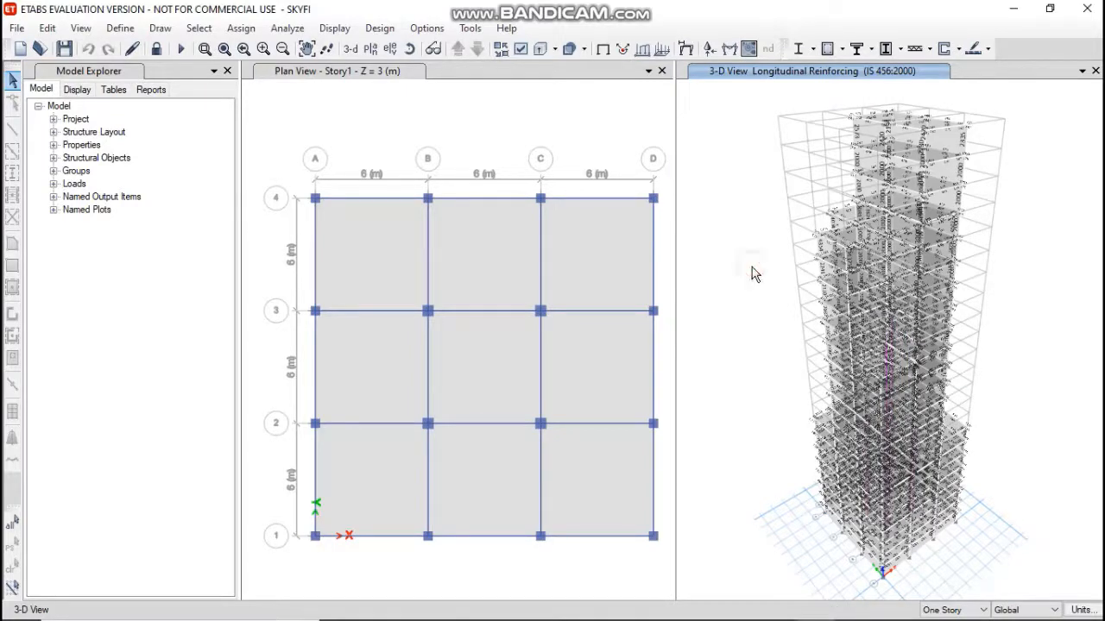
Open the concrete design information for beam B2 on Story17 from the 3-D longitudinal reinforcing view.
left_click(263, 50)
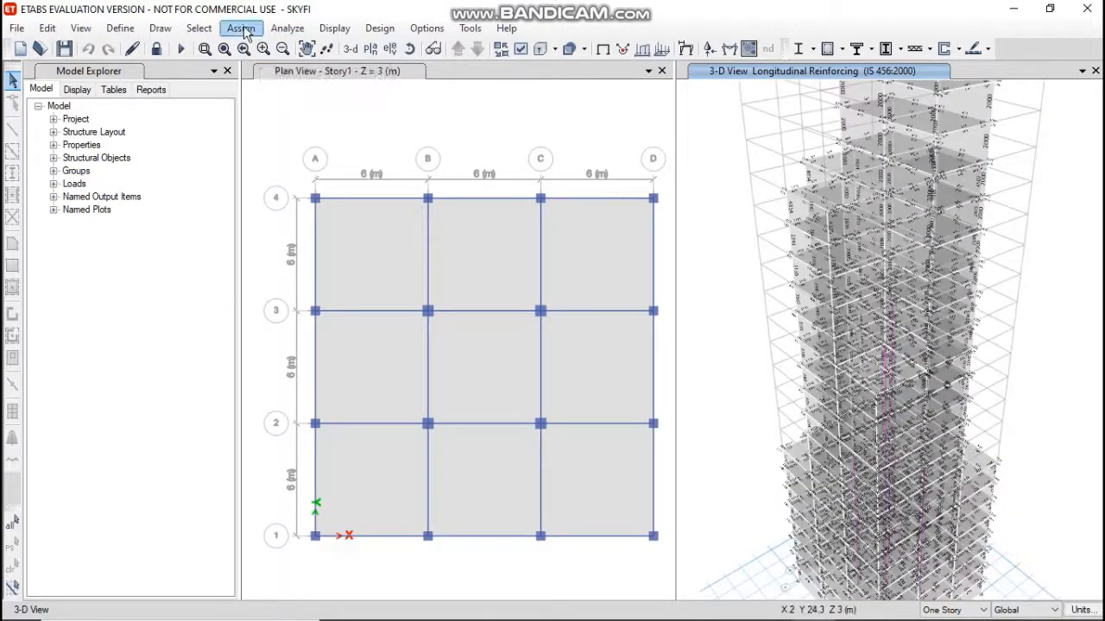
left_click(263, 49)
left_click(263, 49)
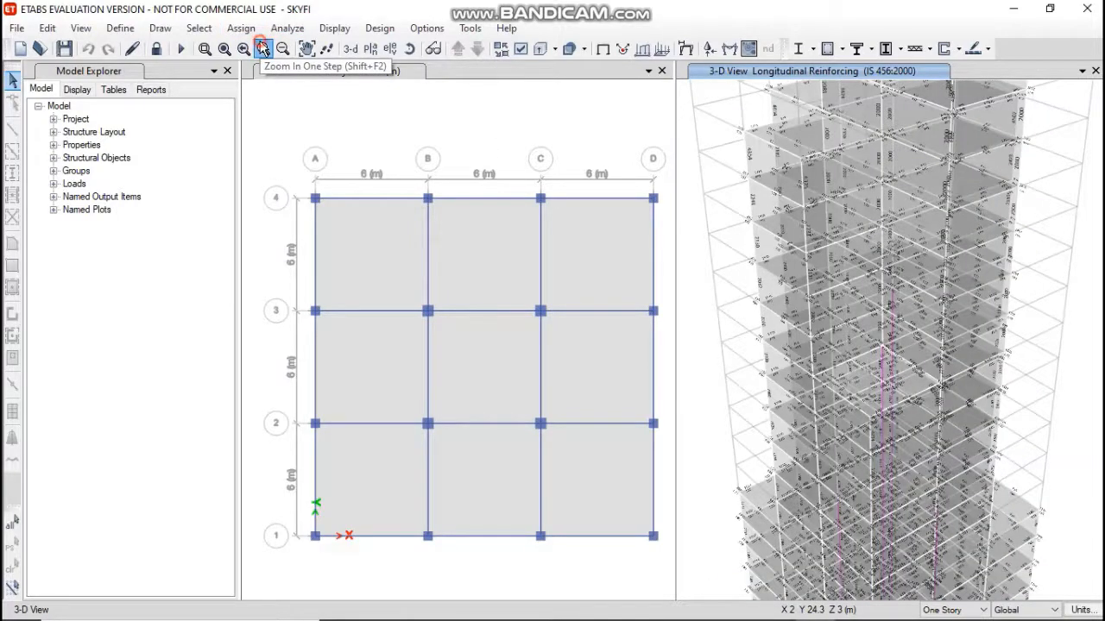
left_click(263, 49)
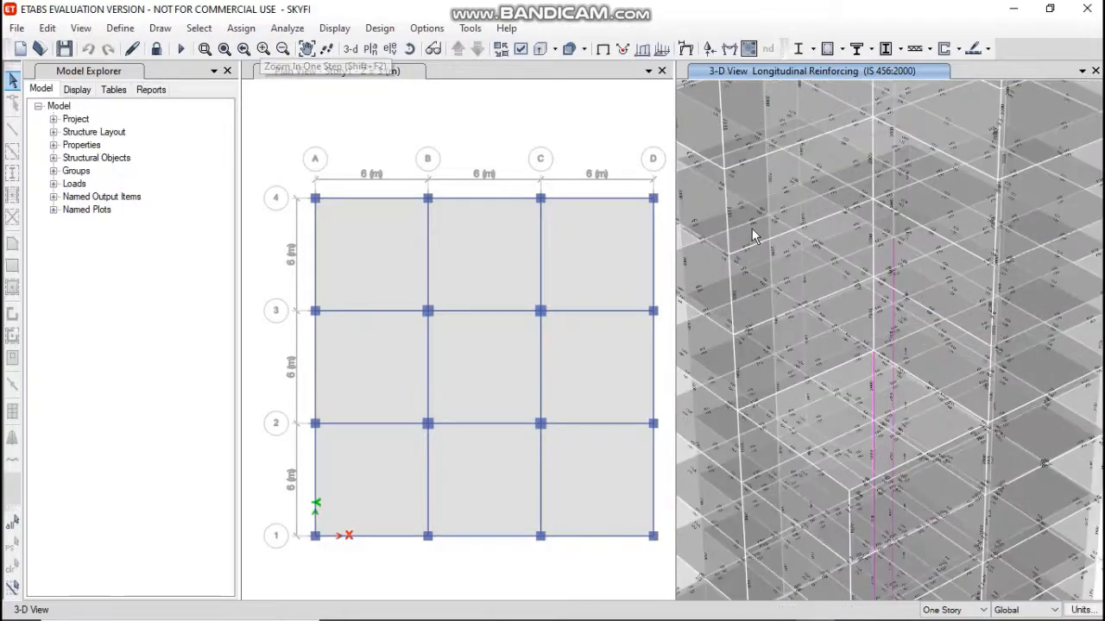
mouse_move(729, 154)
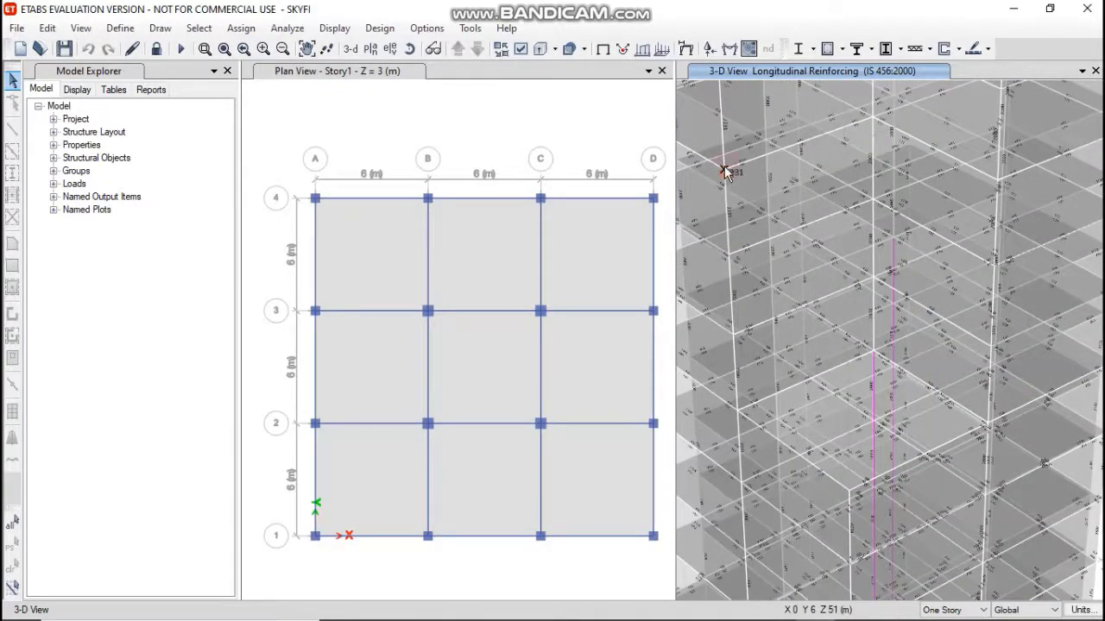
left_click(725, 171)
right_click(725, 172)
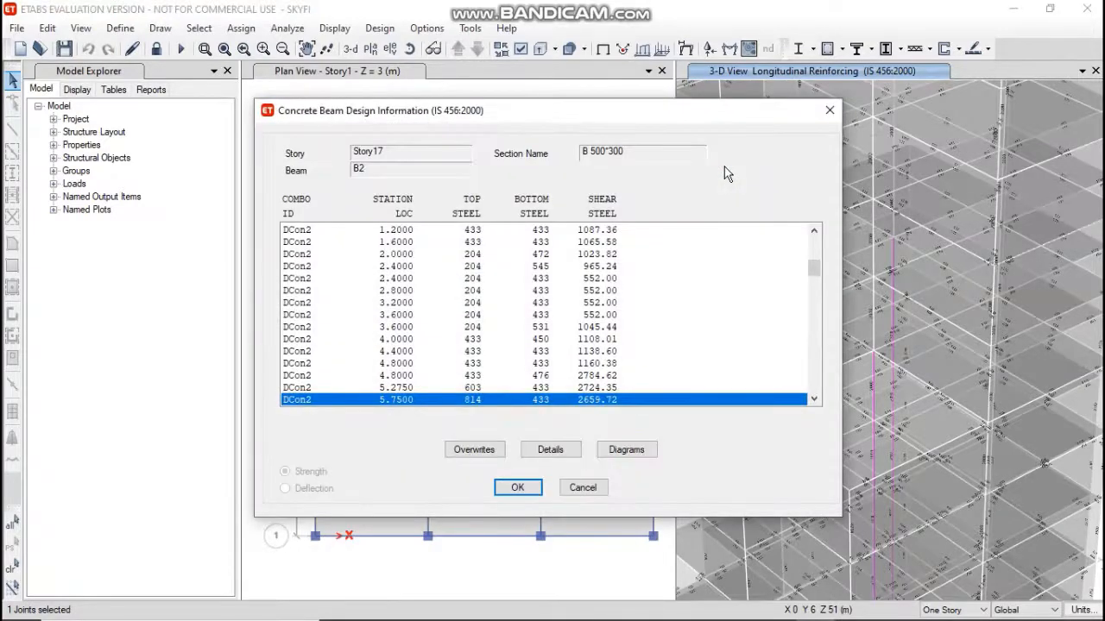
Examine the beam's design details, covering the summary, flexural and shear reports, and close the design information.
left_click(551, 449)
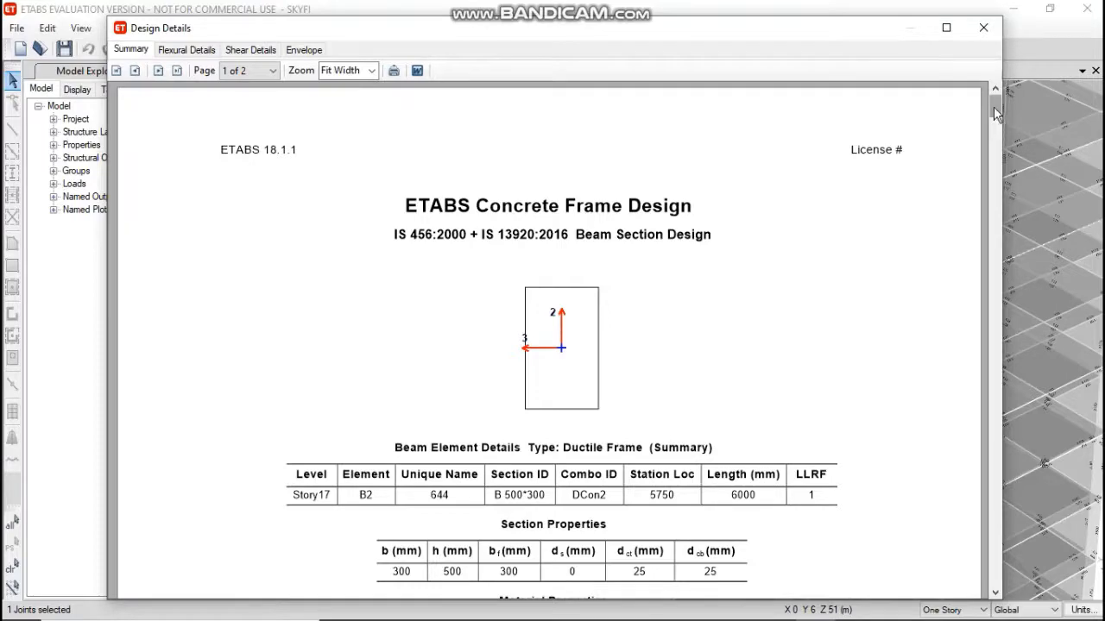
left_click_drag(993, 109, 992, 201)
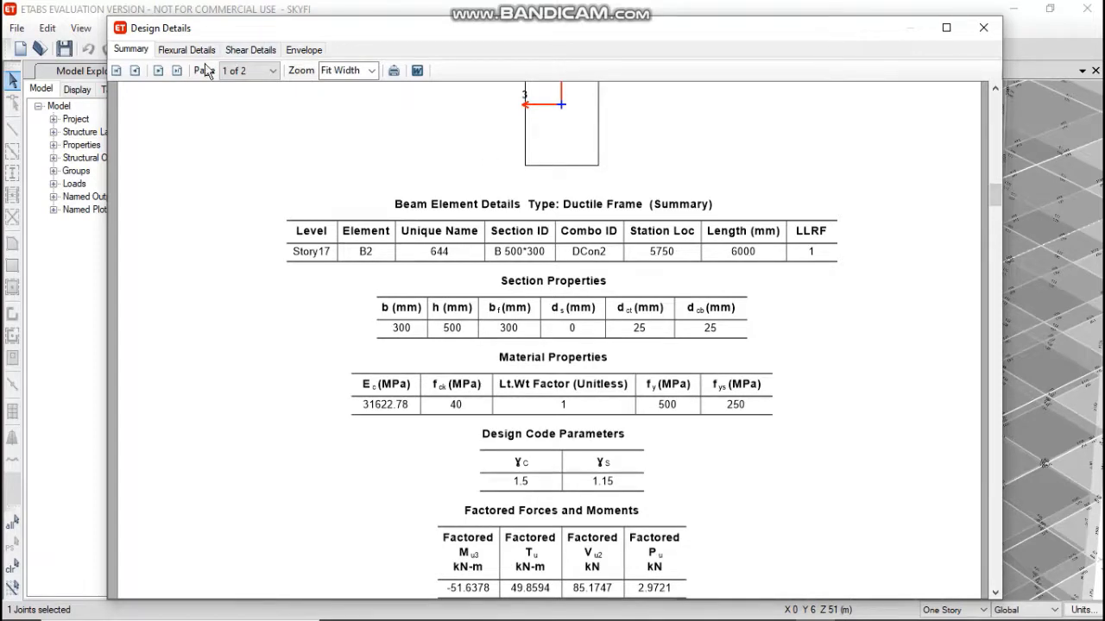
left_click(186, 49)
left_click(250, 50)
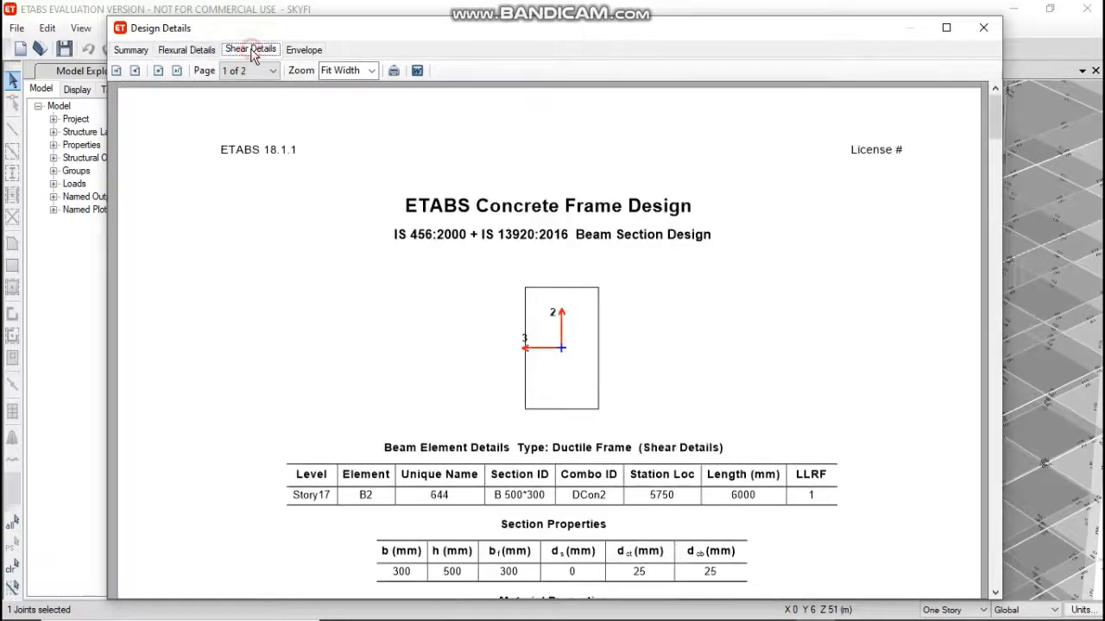
left_click(981, 32)
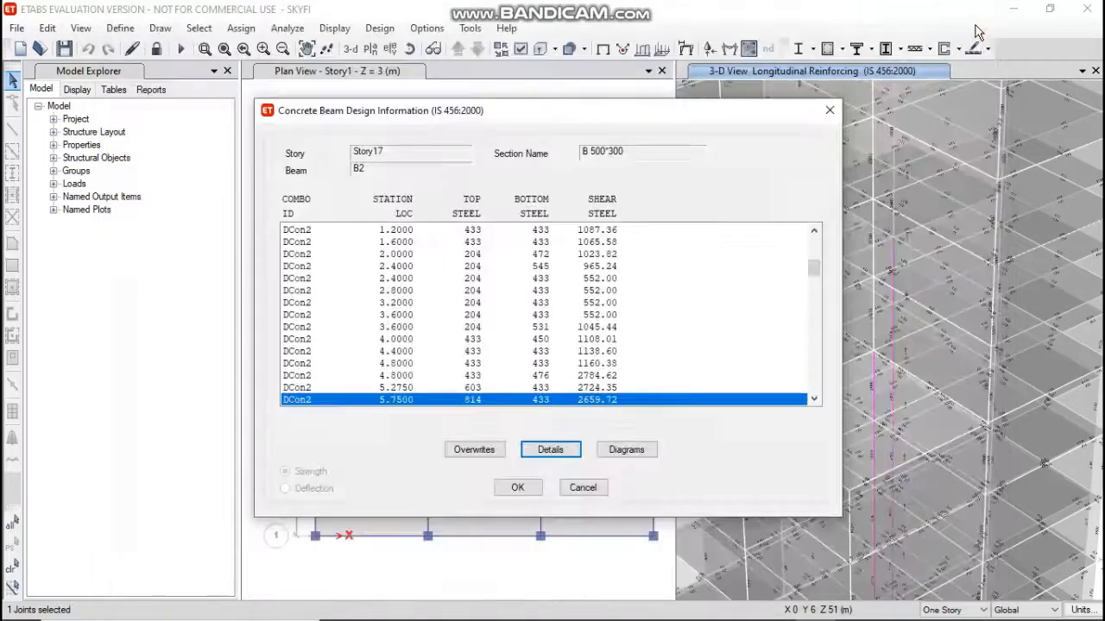
left_click(527, 487)
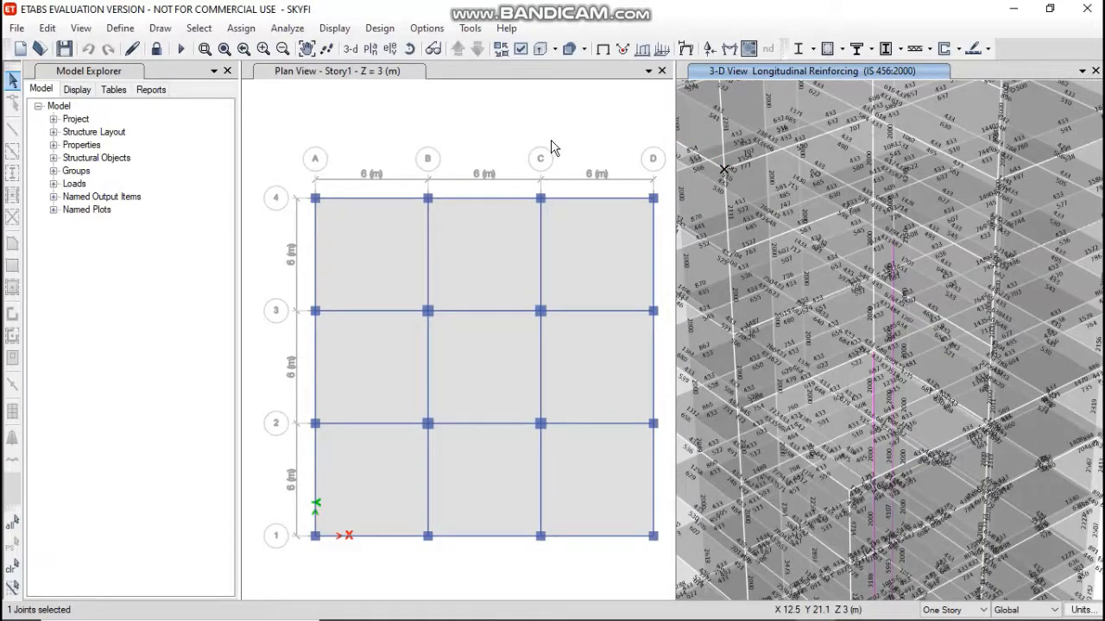
Verify that all concrete frame members passed the design check and dismiss the result.
left_click(579, 262)
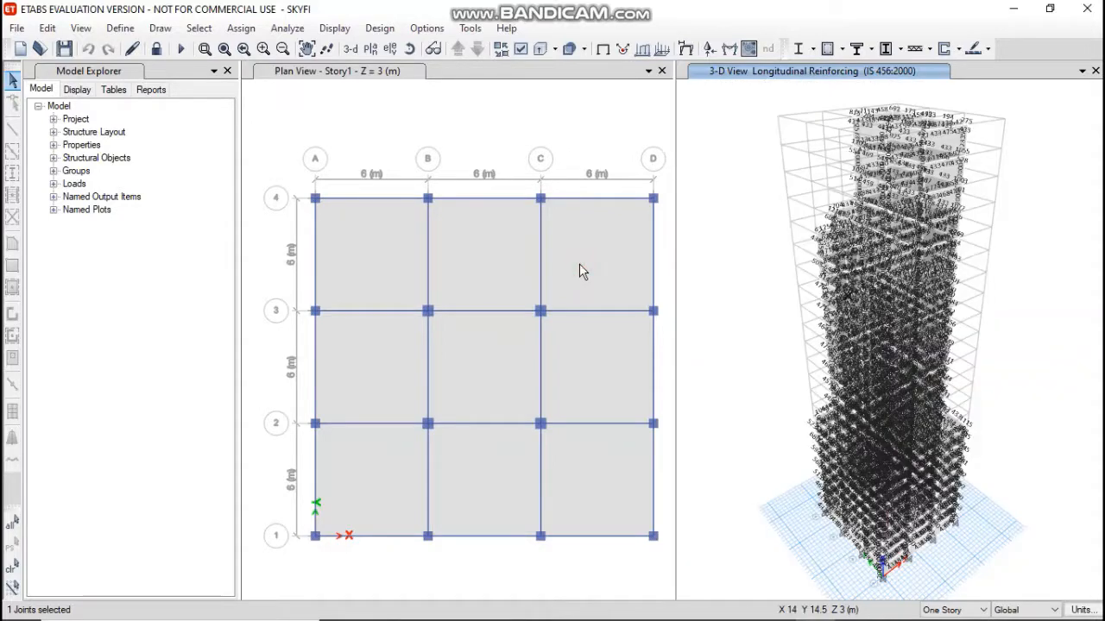
left_click(379, 28)
mouse_move(432, 69)
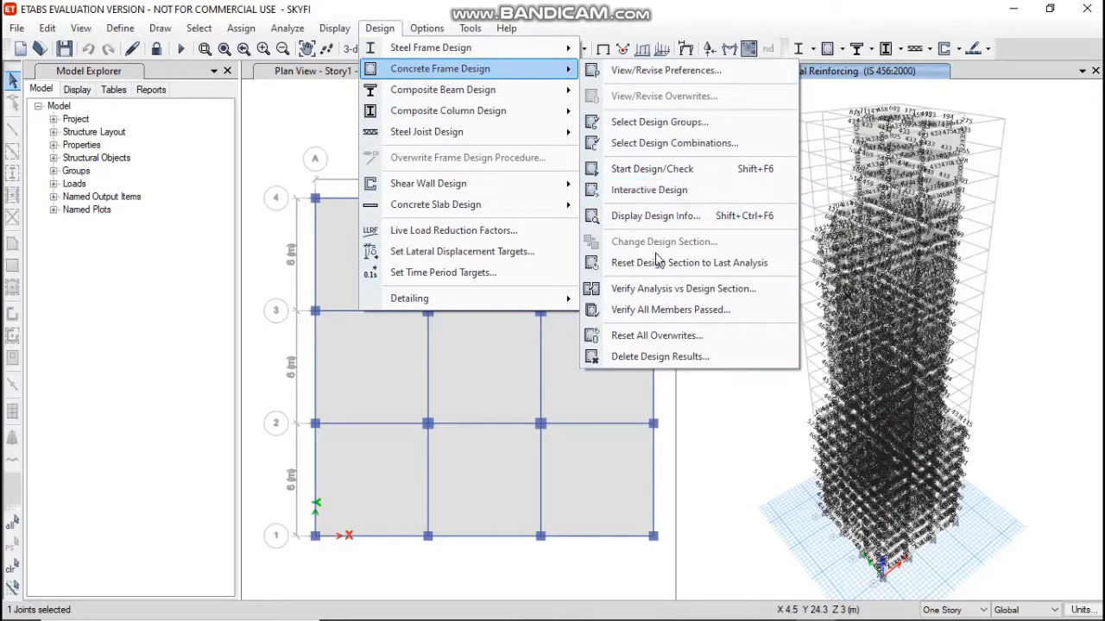
left_click(653, 313)
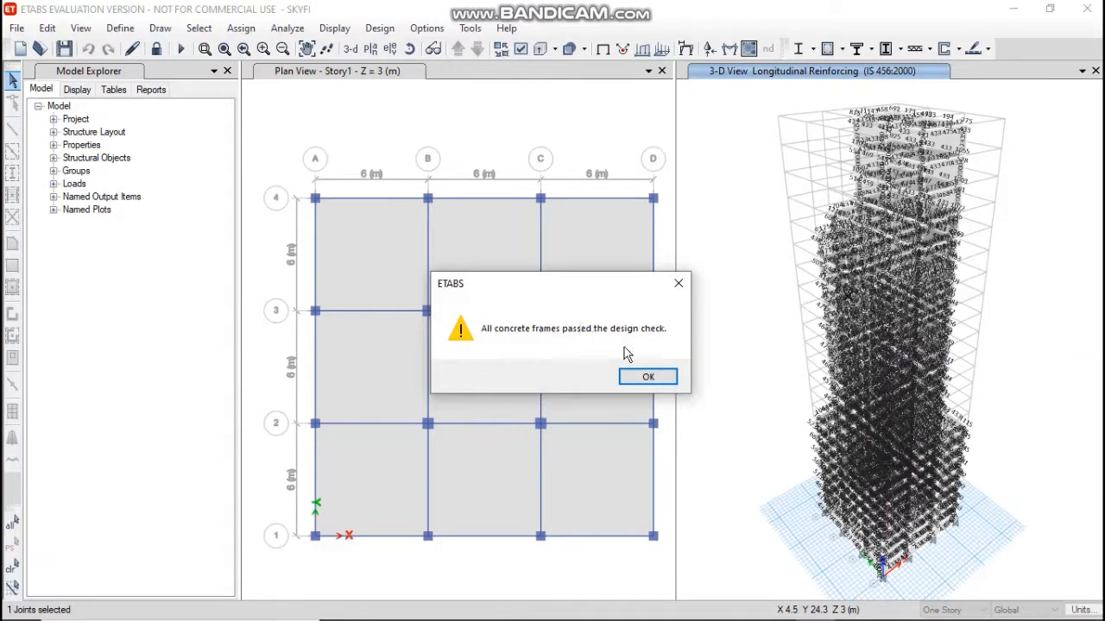
left_click(656, 377)
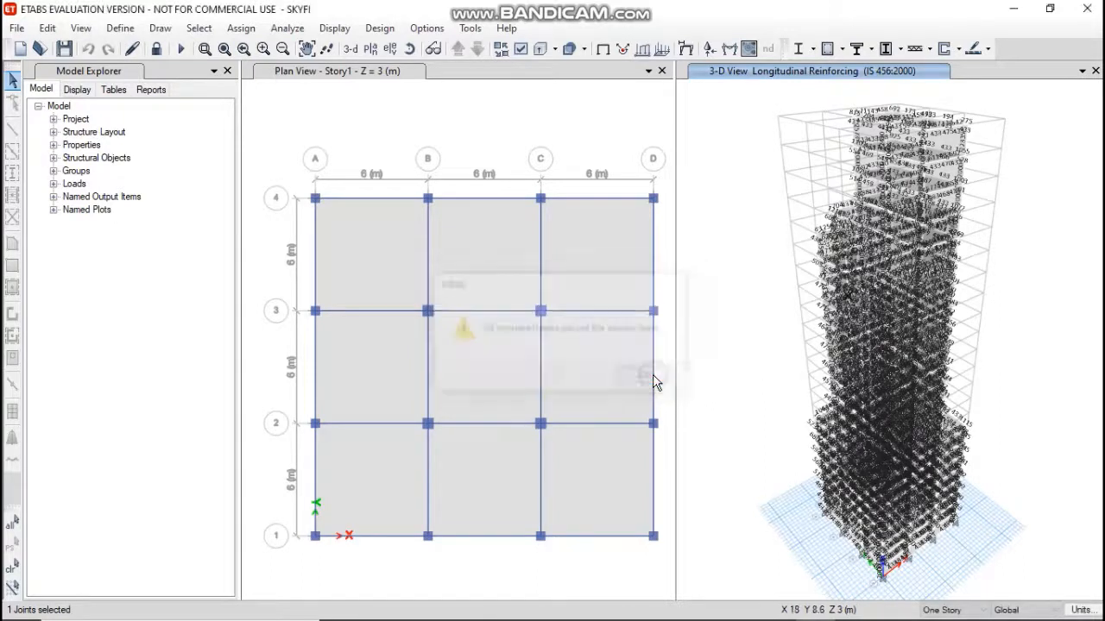
Generate the Summary Report, browse its pages as far as the story drift tables, and close it.
left_click(149, 91)
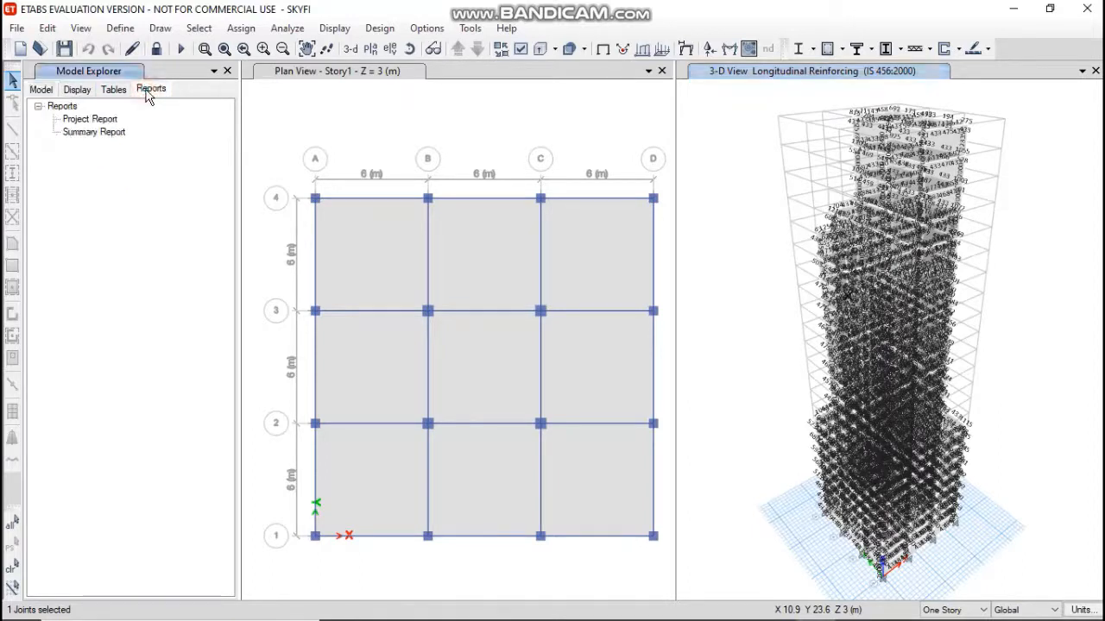
left_click(97, 134)
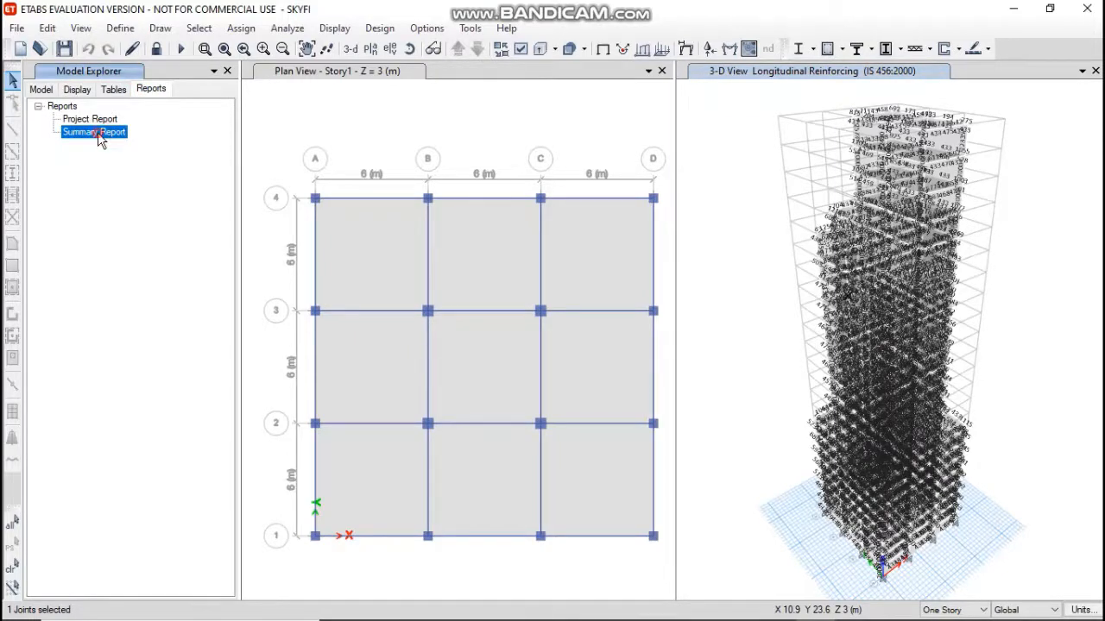
double_click(99, 136)
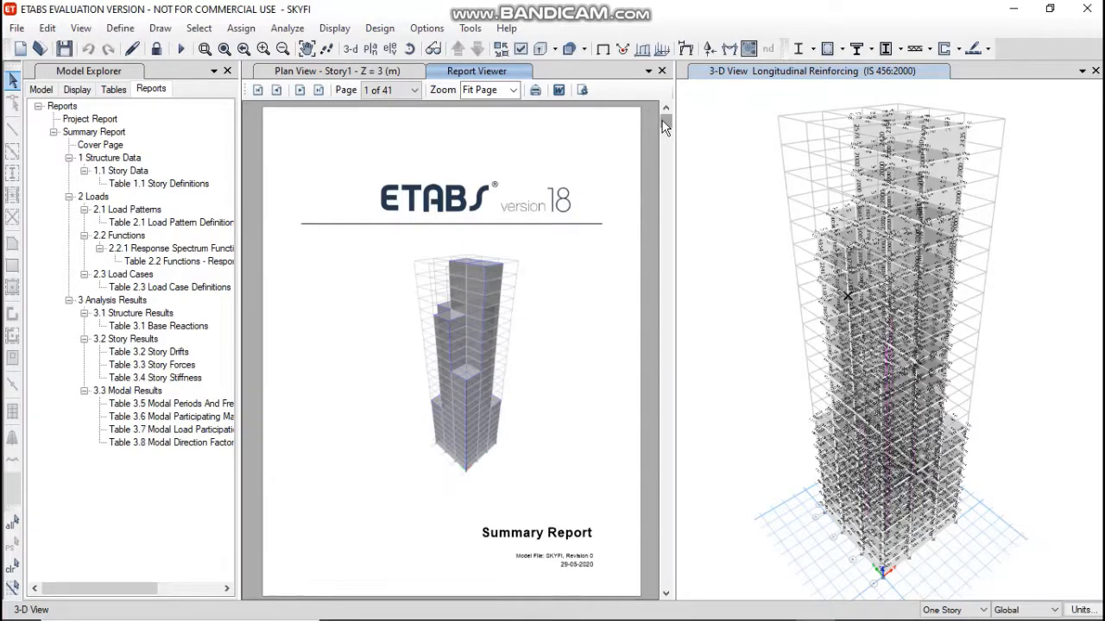
left_click_drag(664, 125, 656, 250)
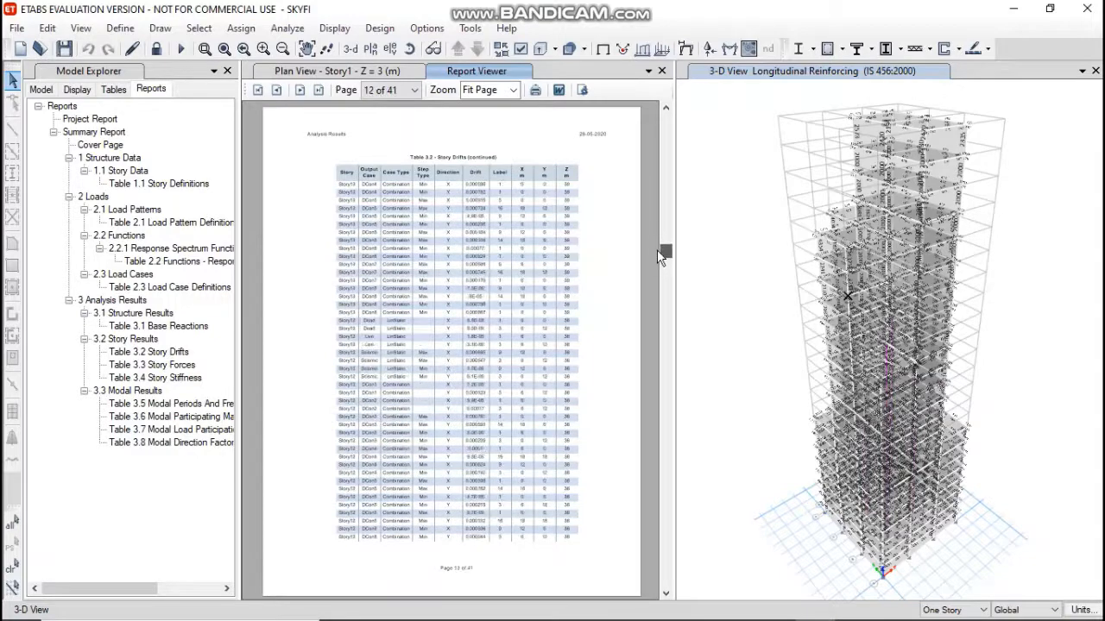
left_click(661, 70)
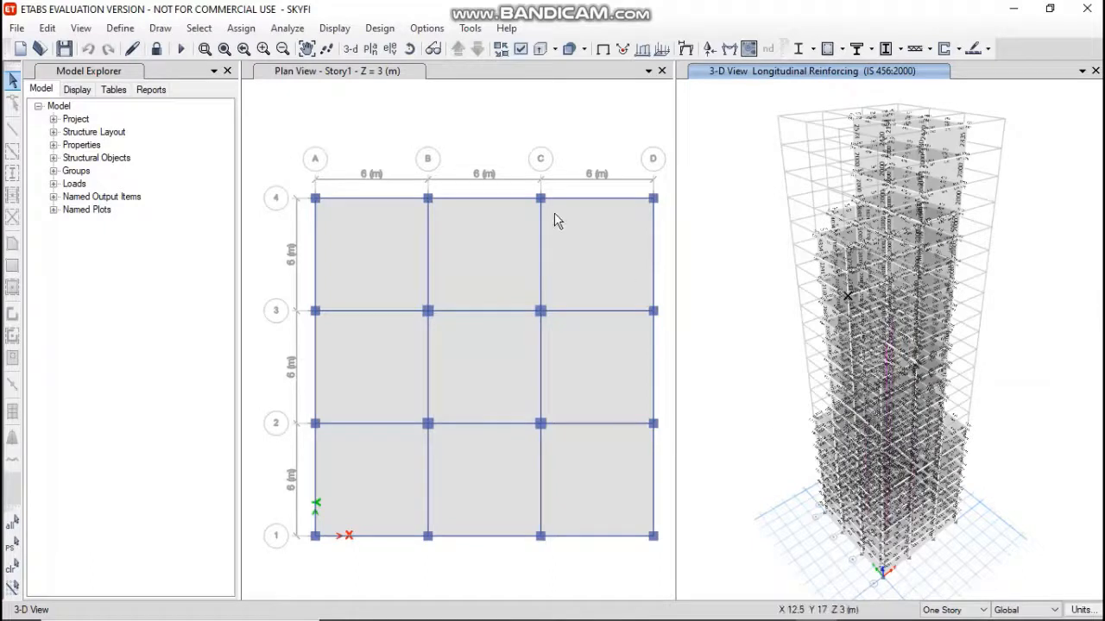
Look at the defined response spectrum functions and close the list without adding one.
left_click(118, 28)
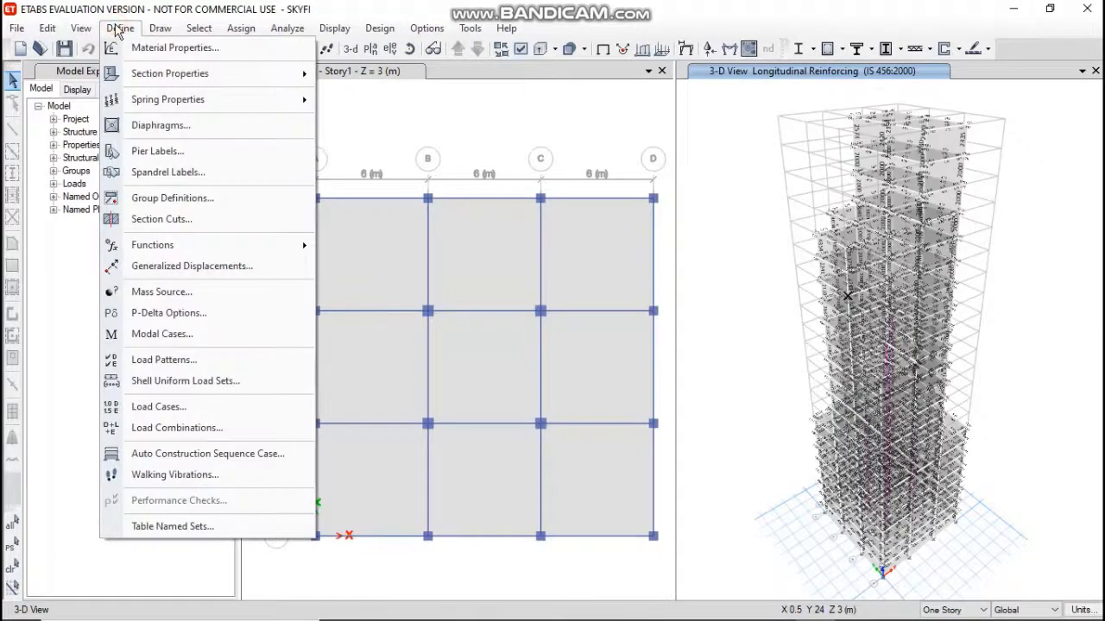
mouse_move(143, 76)
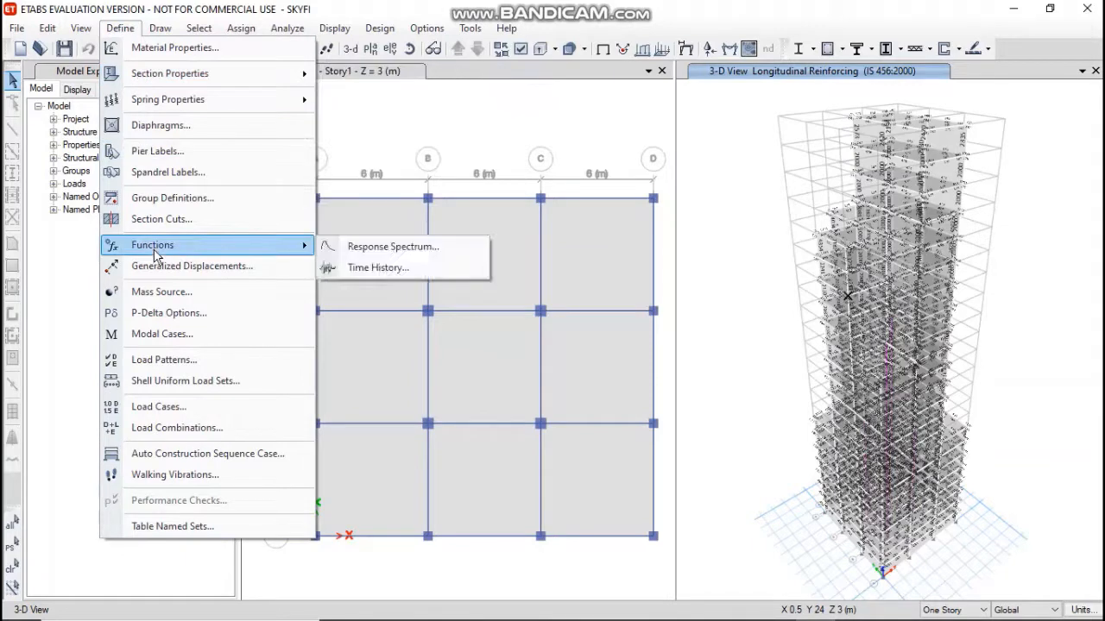
mouse_move(309, 250)
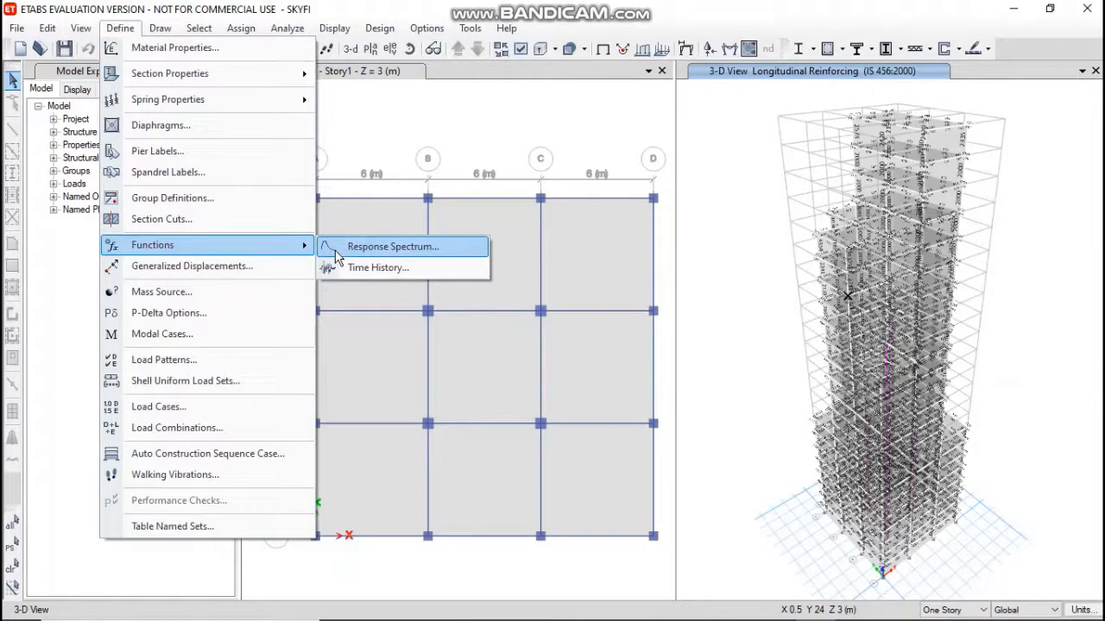
left_click(337, 250)
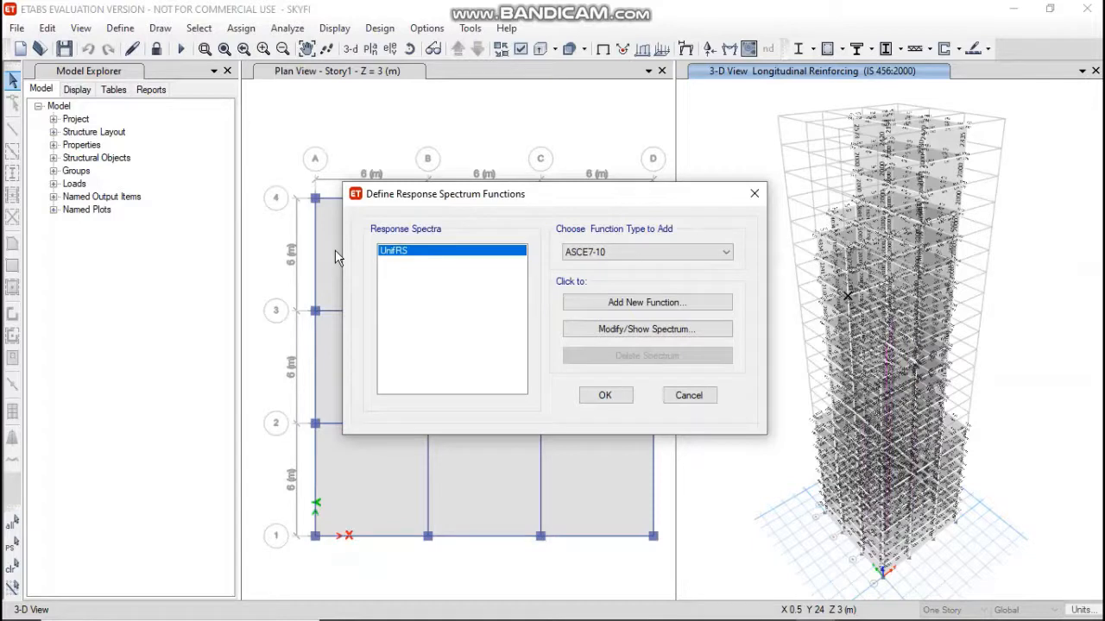
left_click(755, 193)
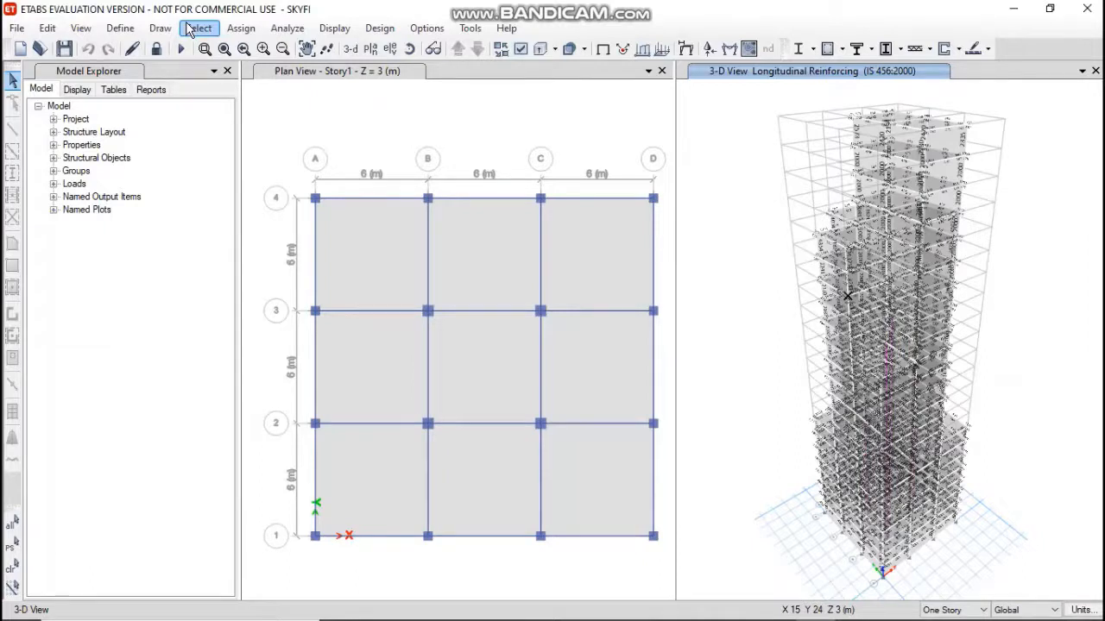
Check the names and types of the defined load cases and close the list.
left_click(121, 28)
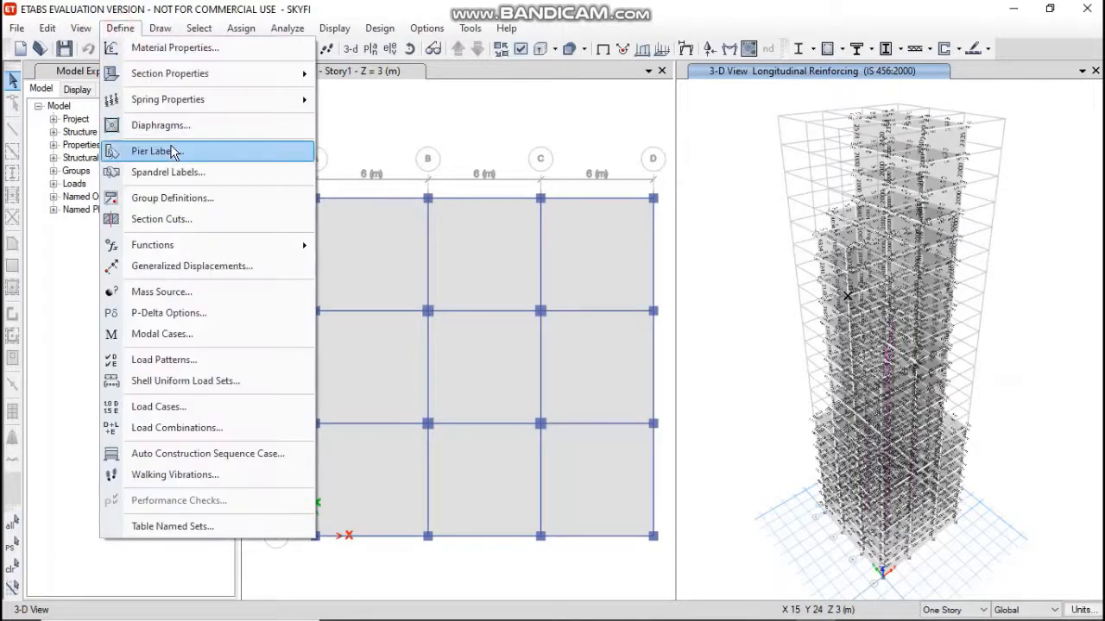
left_click(158, 407)
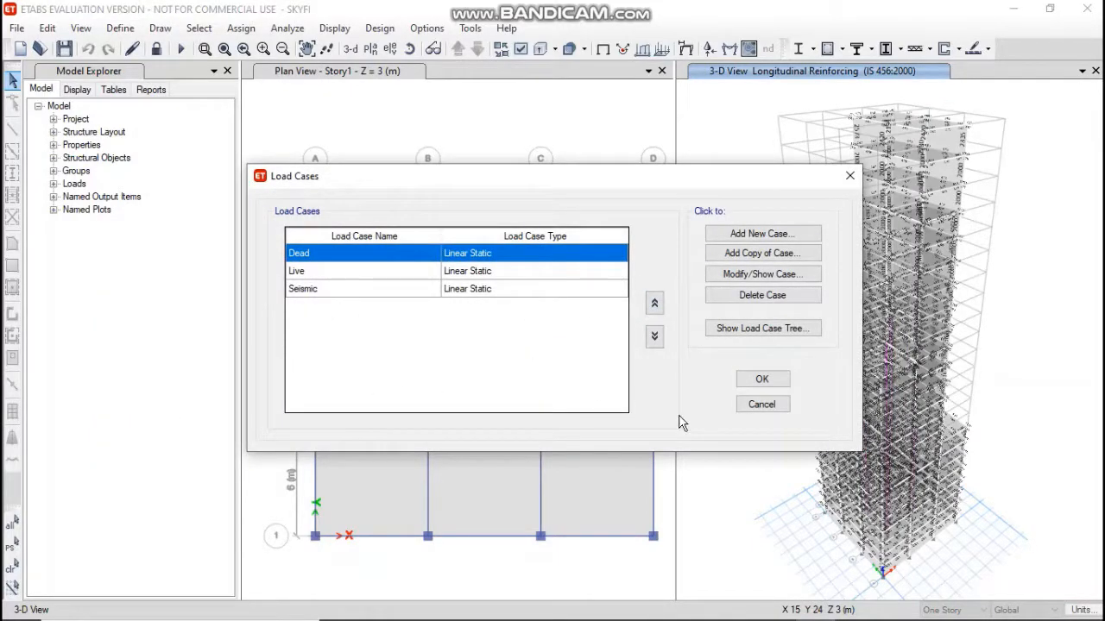
left_click(759, 384)
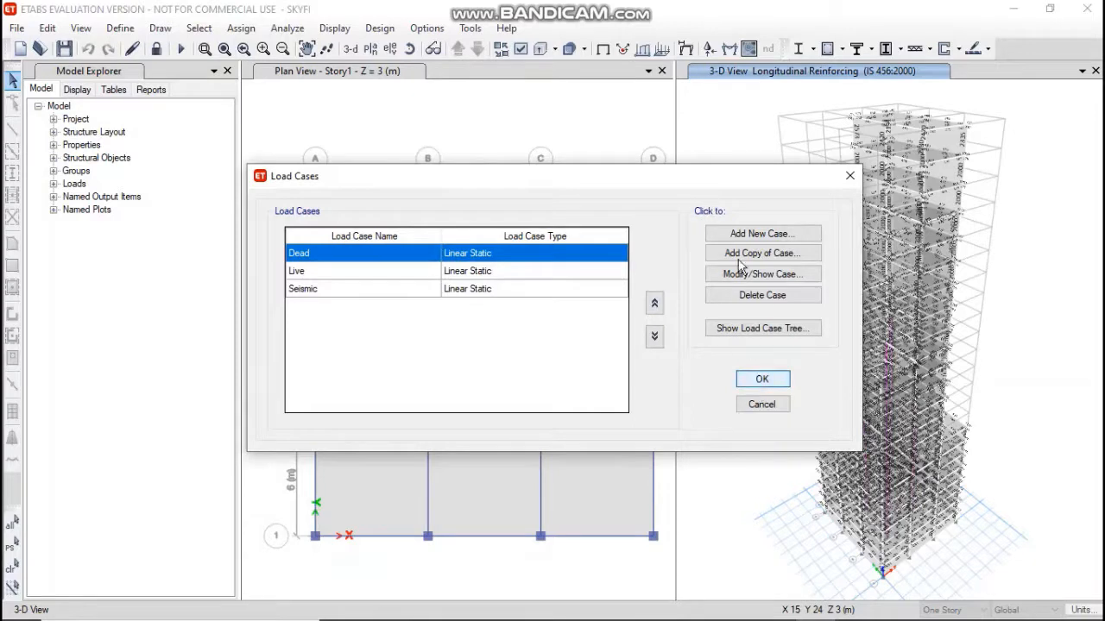
Start a new response spectrum function of type IS1893:2002.
left_click(120, 29)
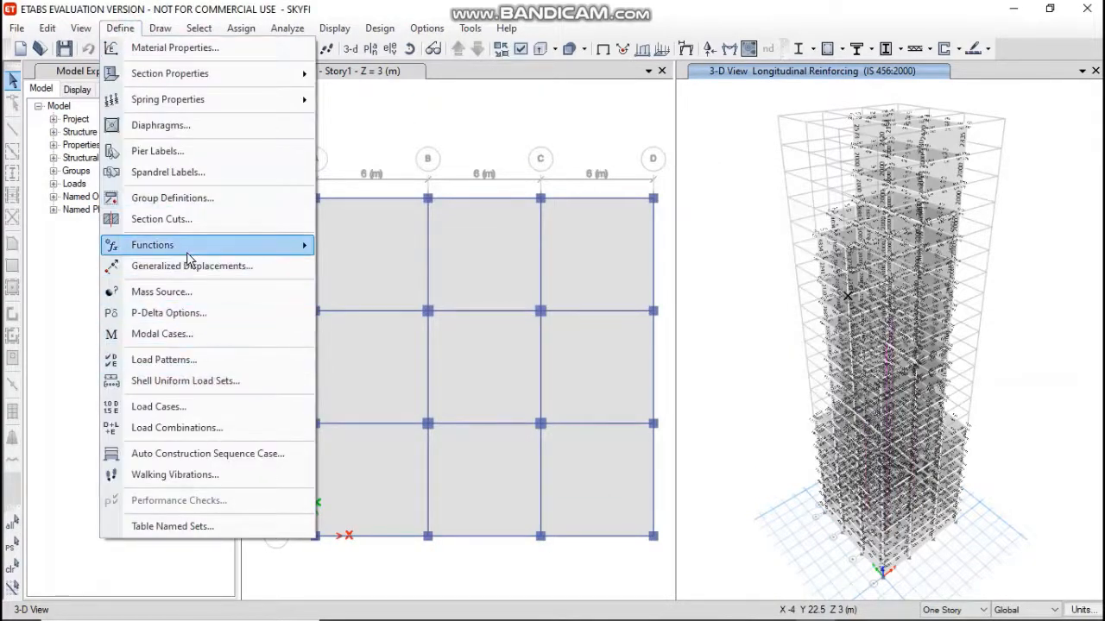
mouse_move(188, 249)
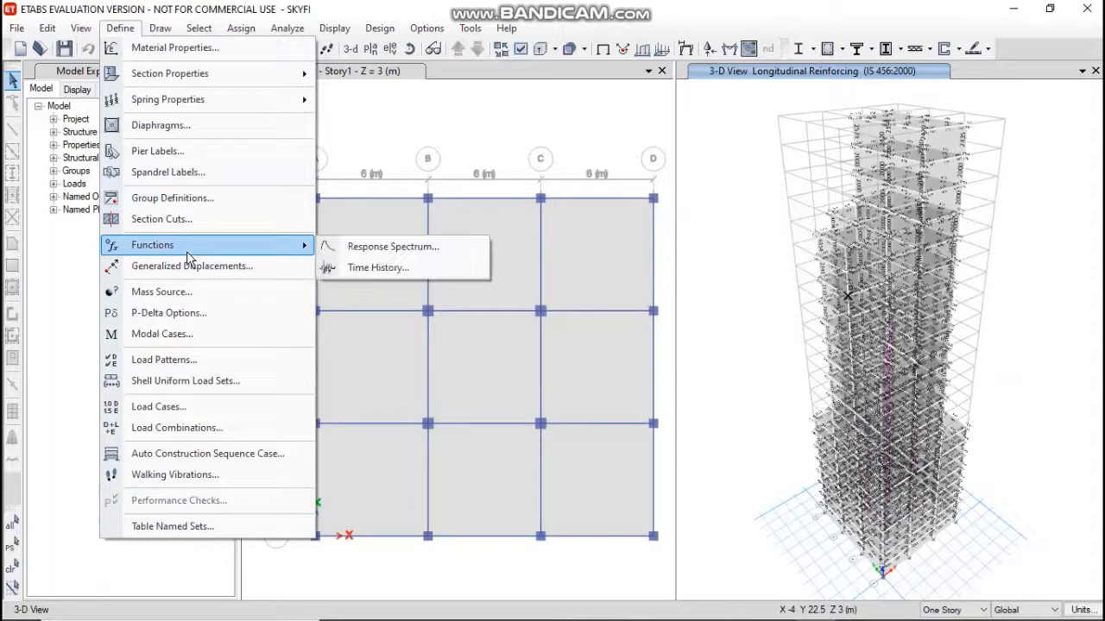
left_click(345, 250)
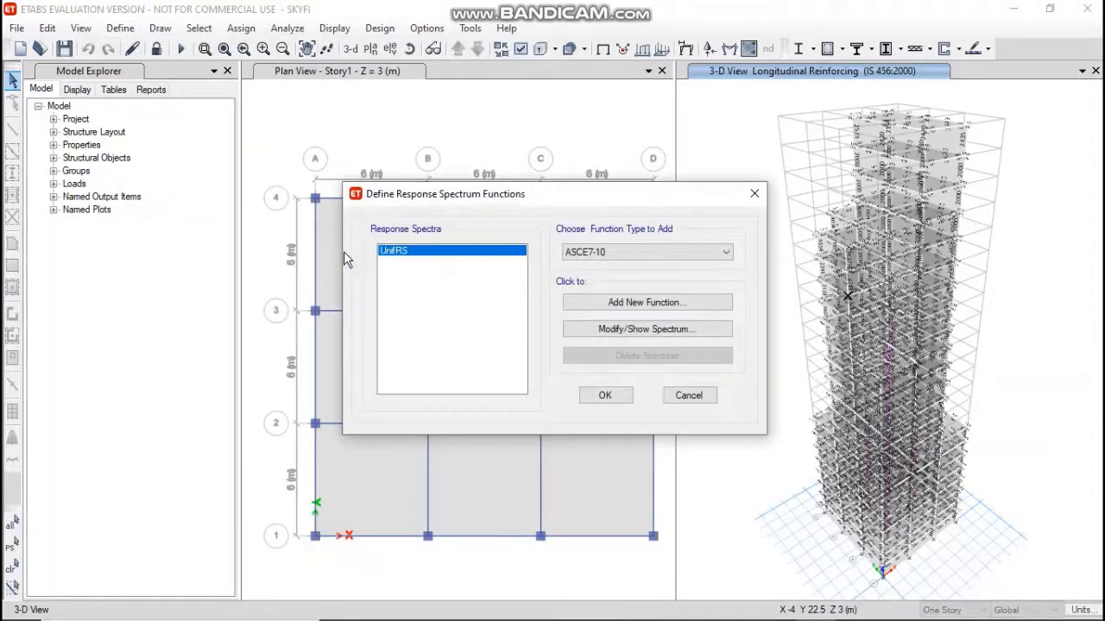
left_click(643, 252)
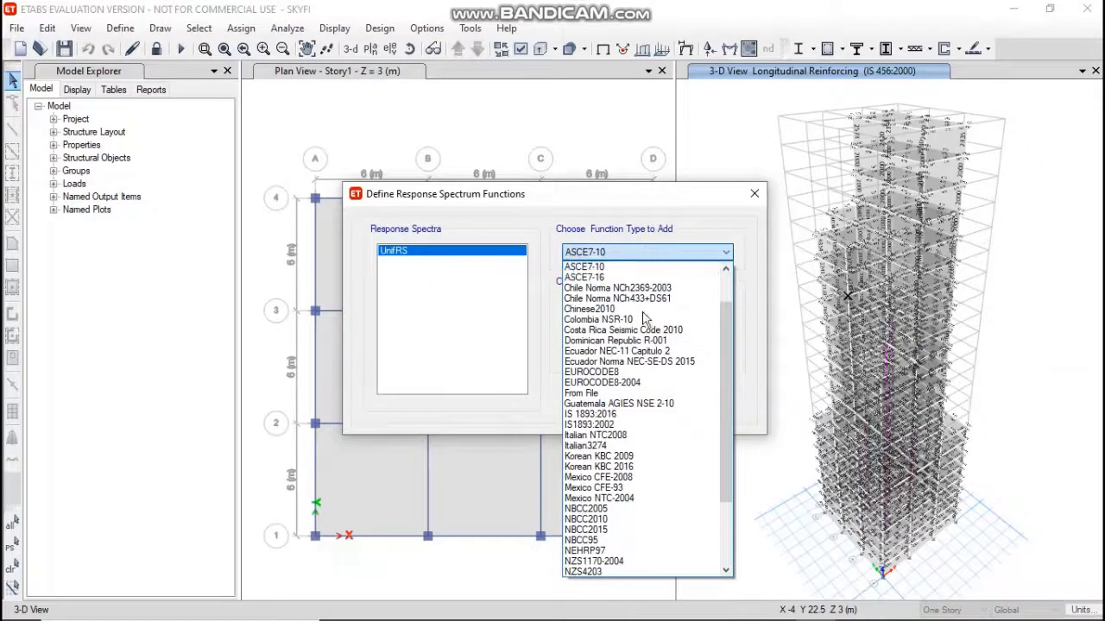
left_click(614, 425)
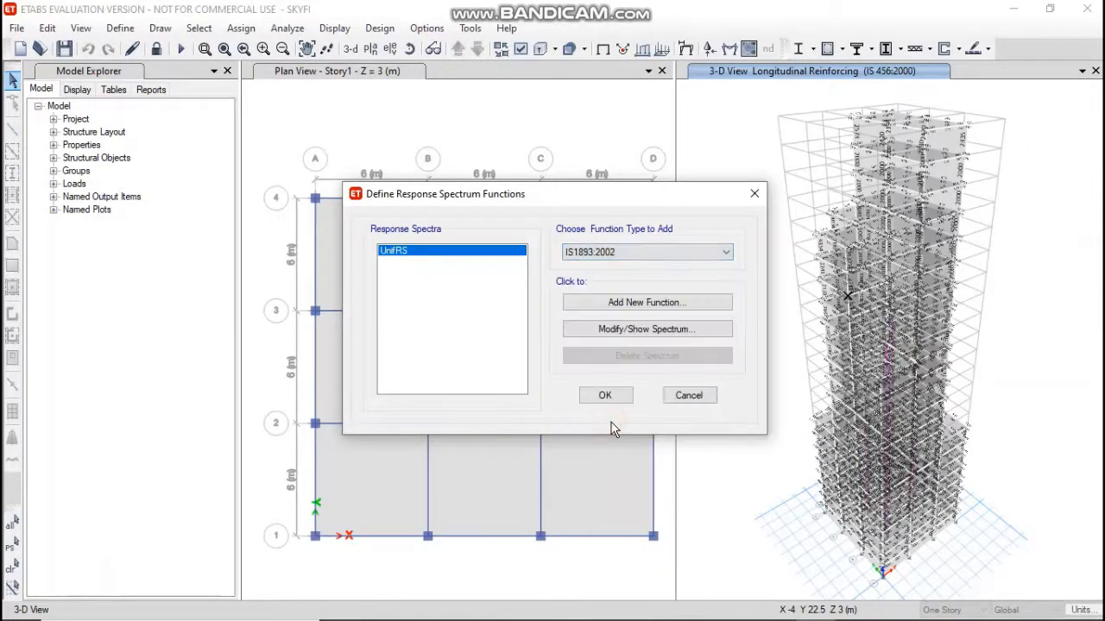
left_click(615, 303)
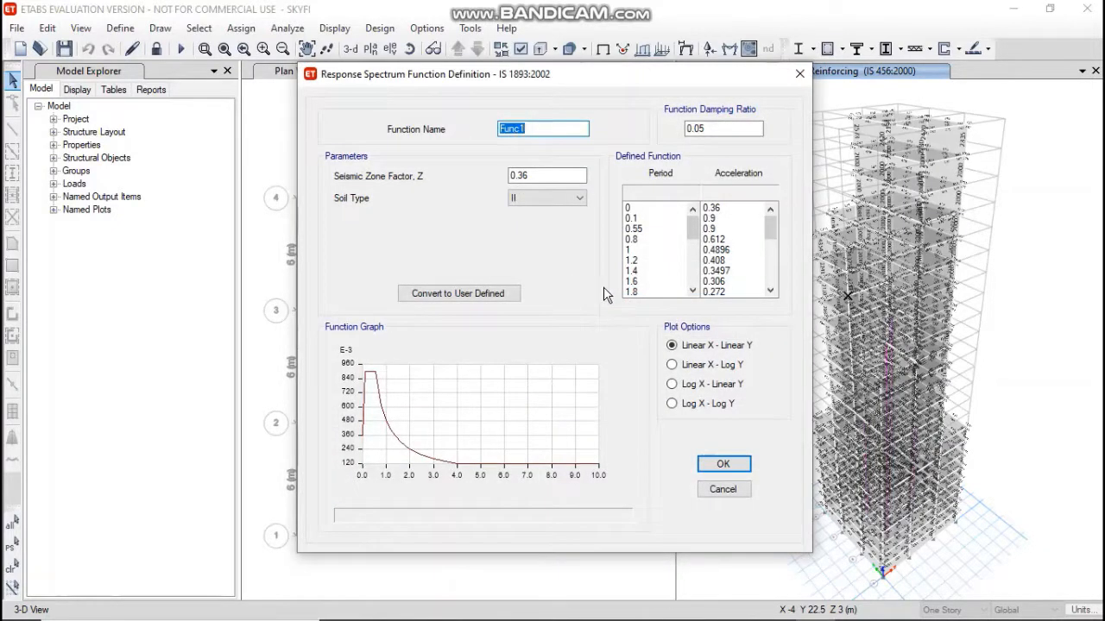
Name the new IS 1893:2002 response spectrum function Response.
left_click(557, 129)
key("BackSpace")
key("BackSpace")
key("BackSpace")
key("BackSpace")
key("BackSpace")
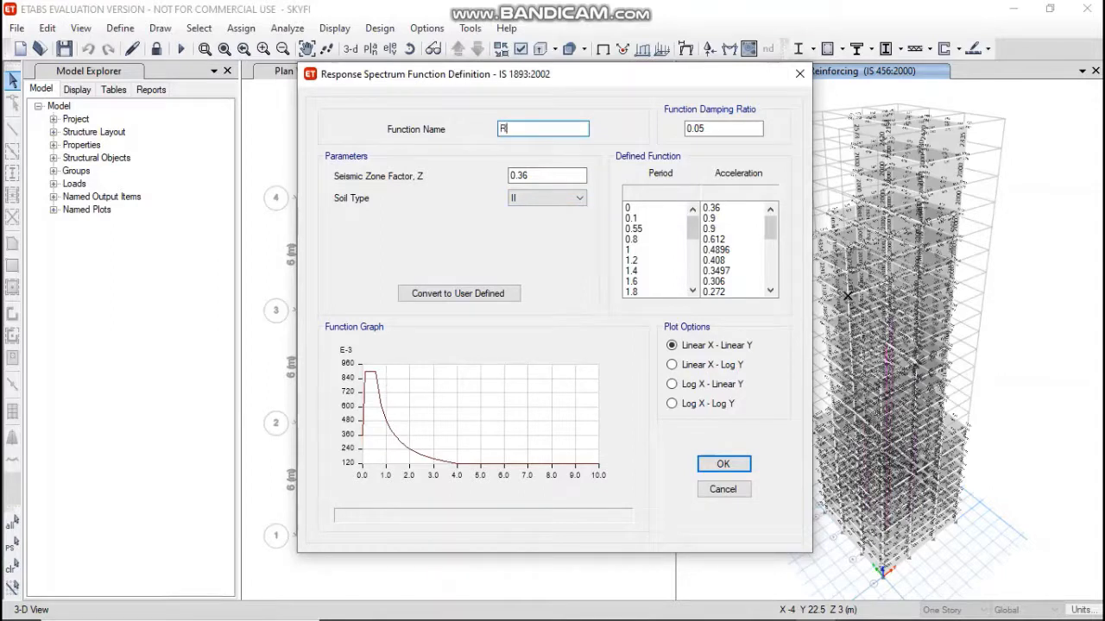
type("Response")
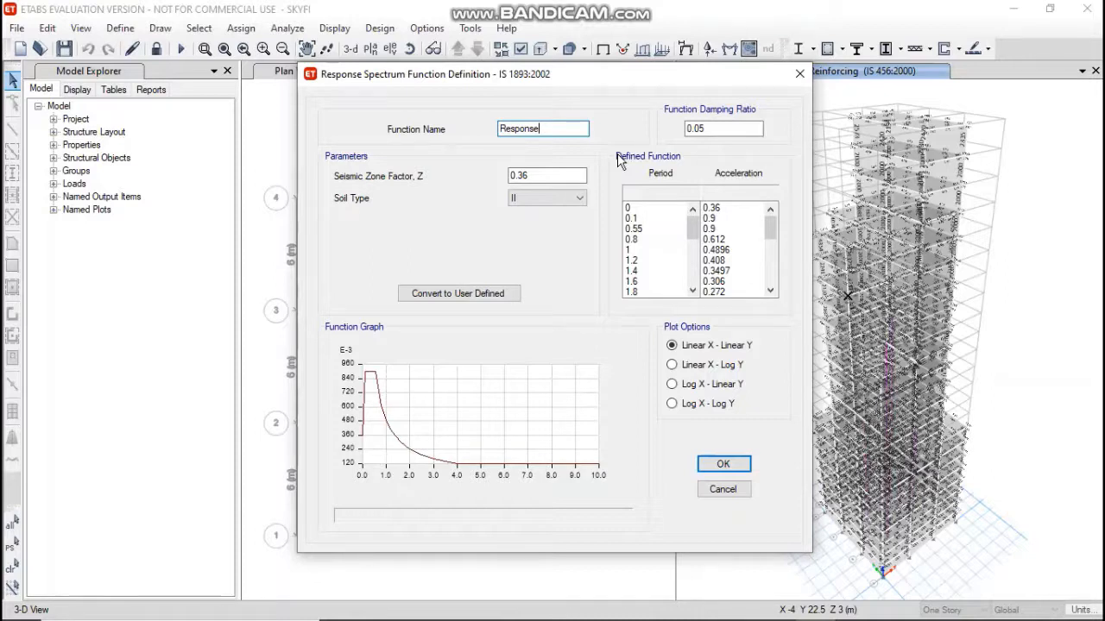
Set the function's seismic zone factor Z to 0.1 and save the response spectrum definition.
left_click(557, 175)
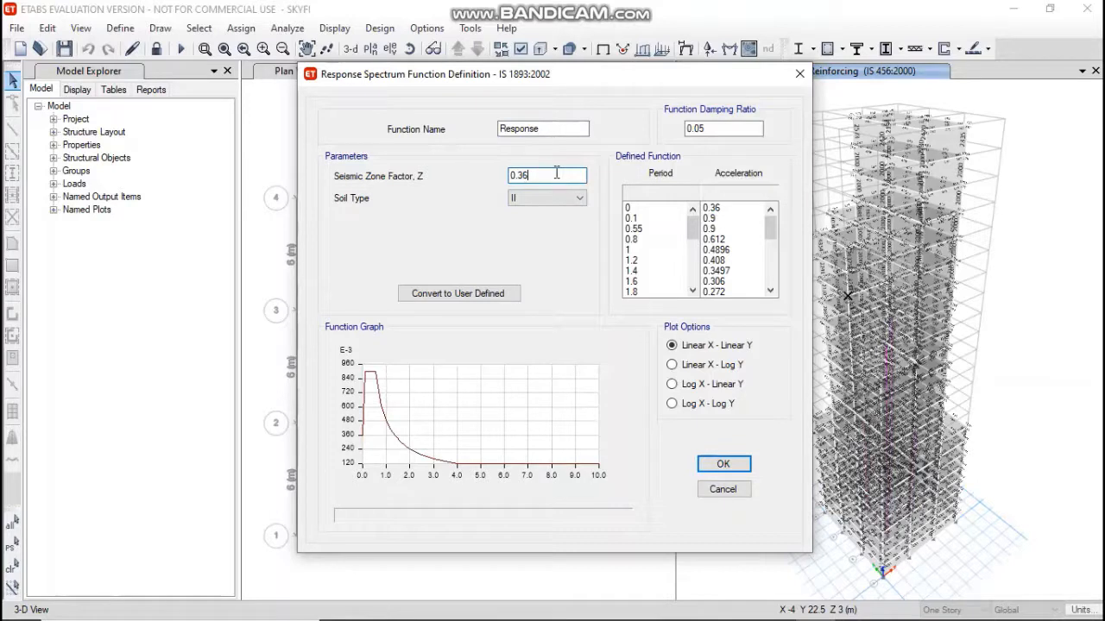
key("BackSpace")
key("BackSpace")
key("BackSpace")
key("BackSpace")
type("0.1")
left_click(723, 469)
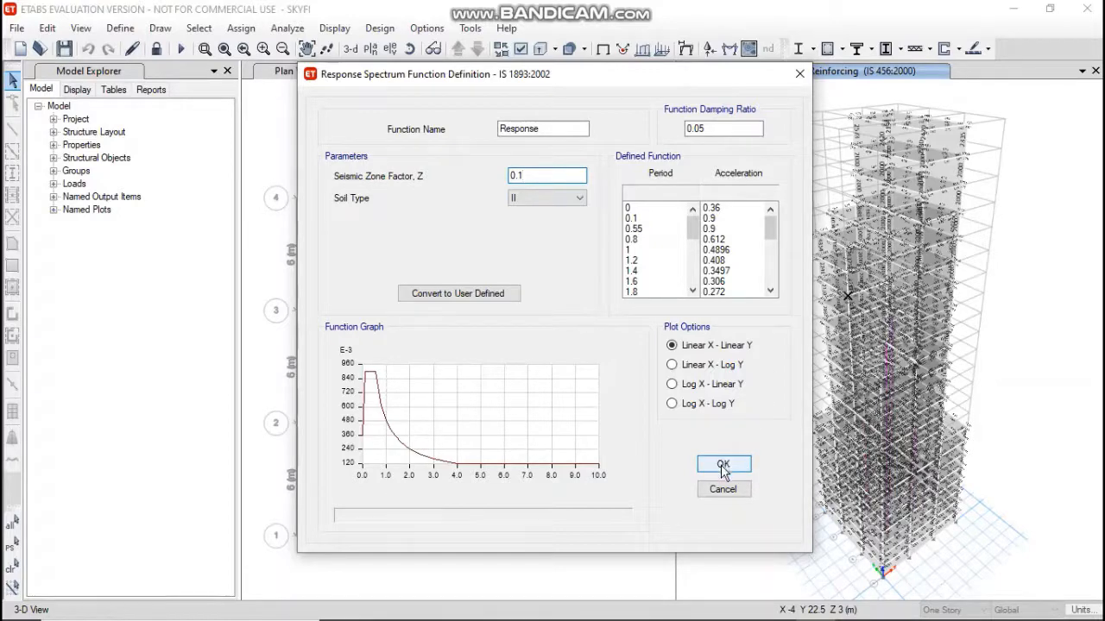
left_click(721, 467)
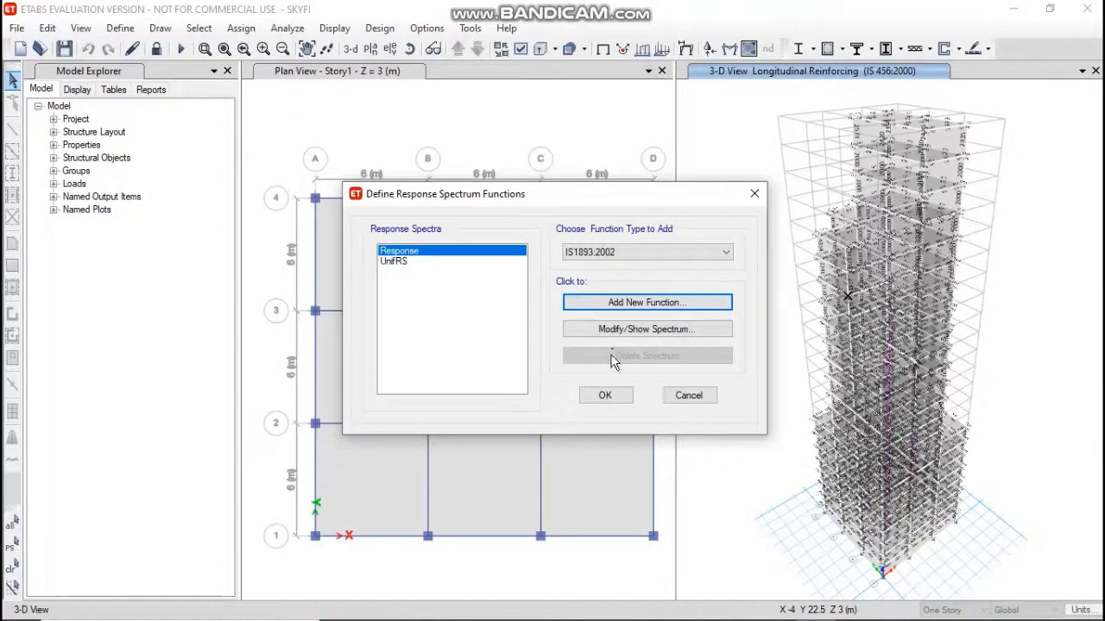
left_click(606, 395)
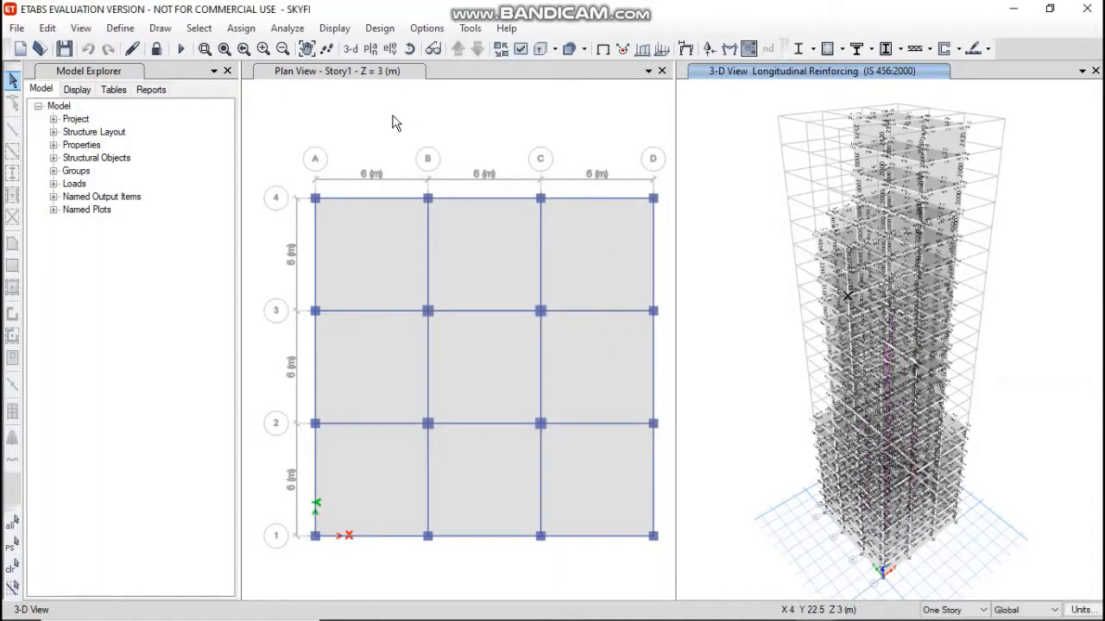
Review the display units for dimensions, forces, stresses, stiffness and time-related quantities, and close the unit settings.
left_click(423, 29)
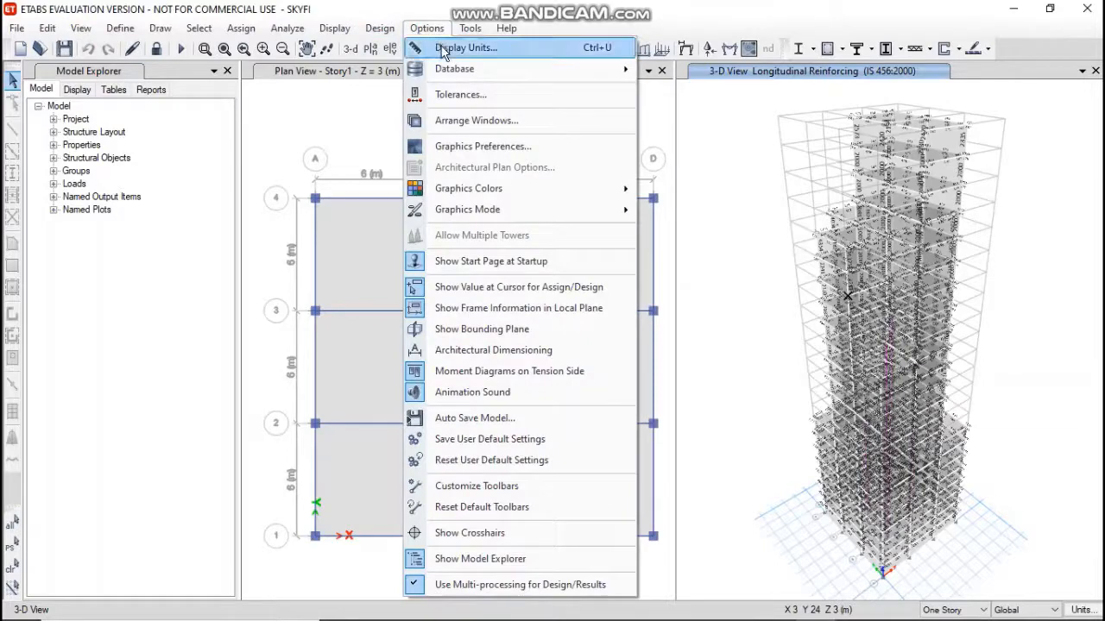
left_click(442, 47)
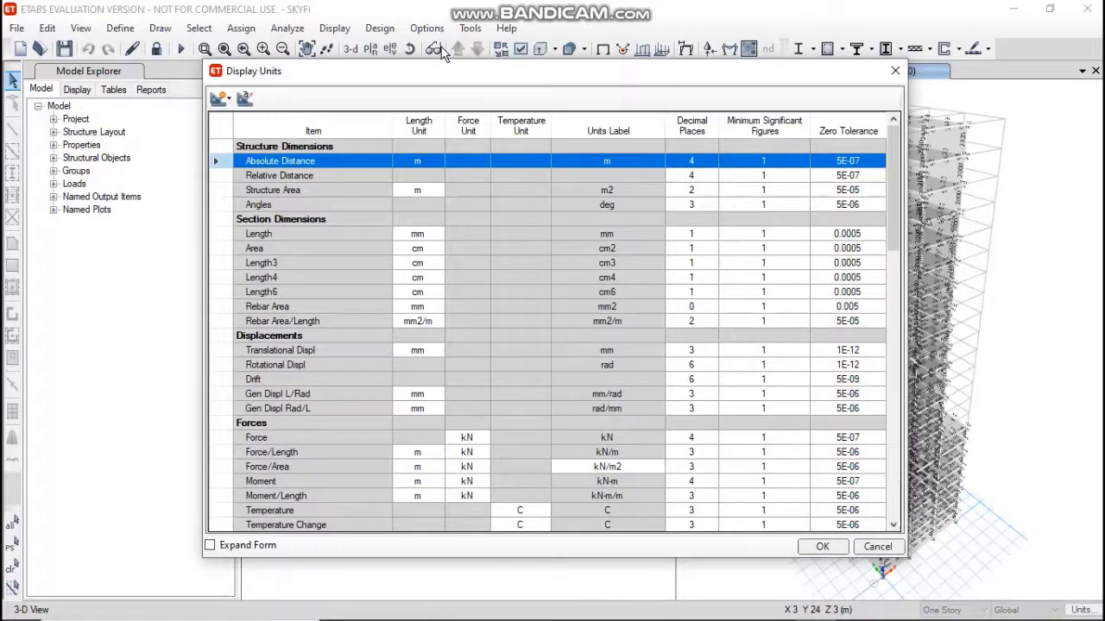
left_click_drag(895, 206, 894, 282)
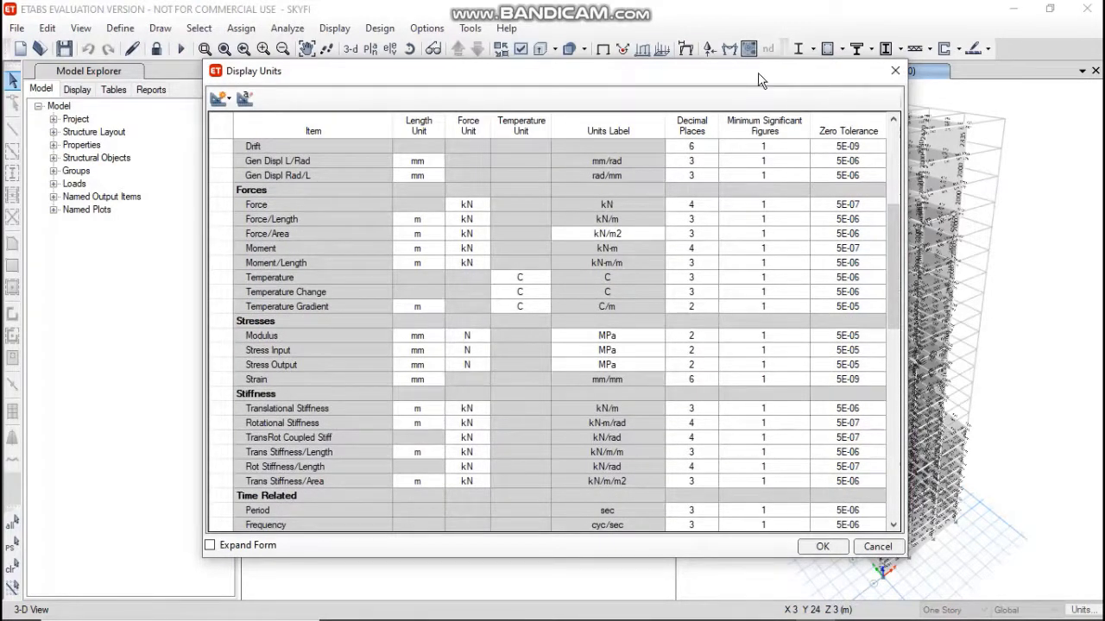
left_click_drag(895, 306, 895, 329)
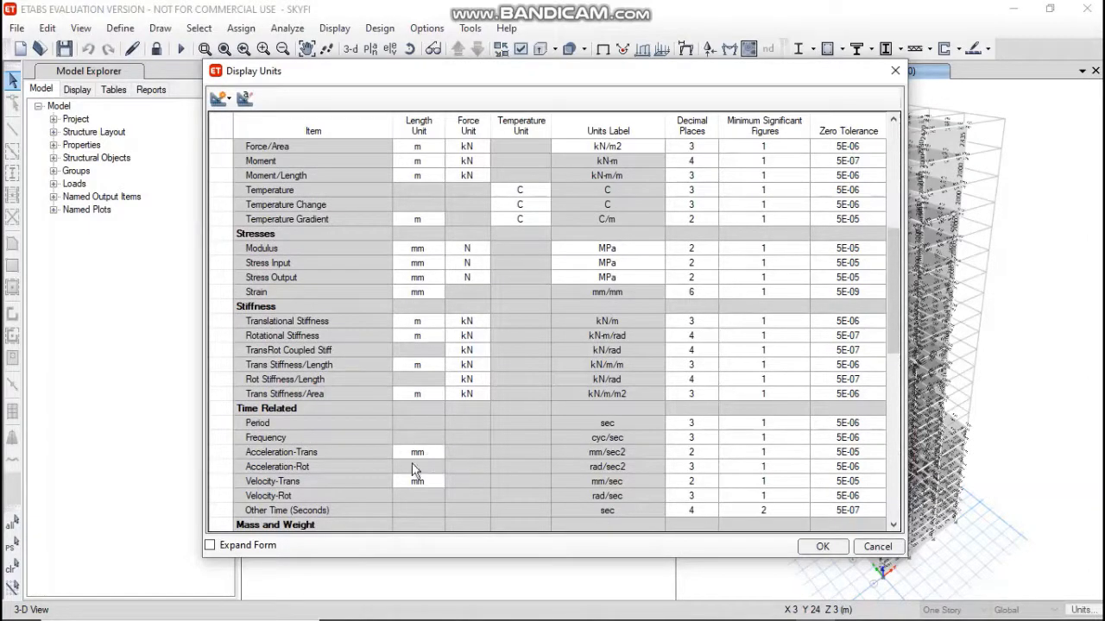
left_click(894, 73)
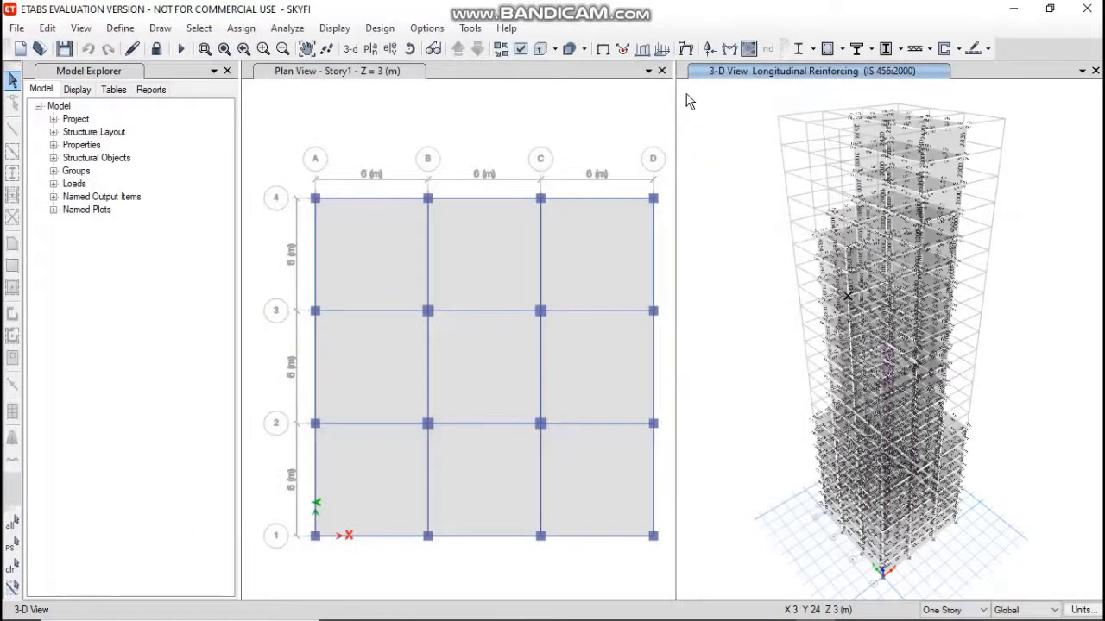
Add a new load case named Response and set its load case type to Response Spectrum.
left_click(117, 29)
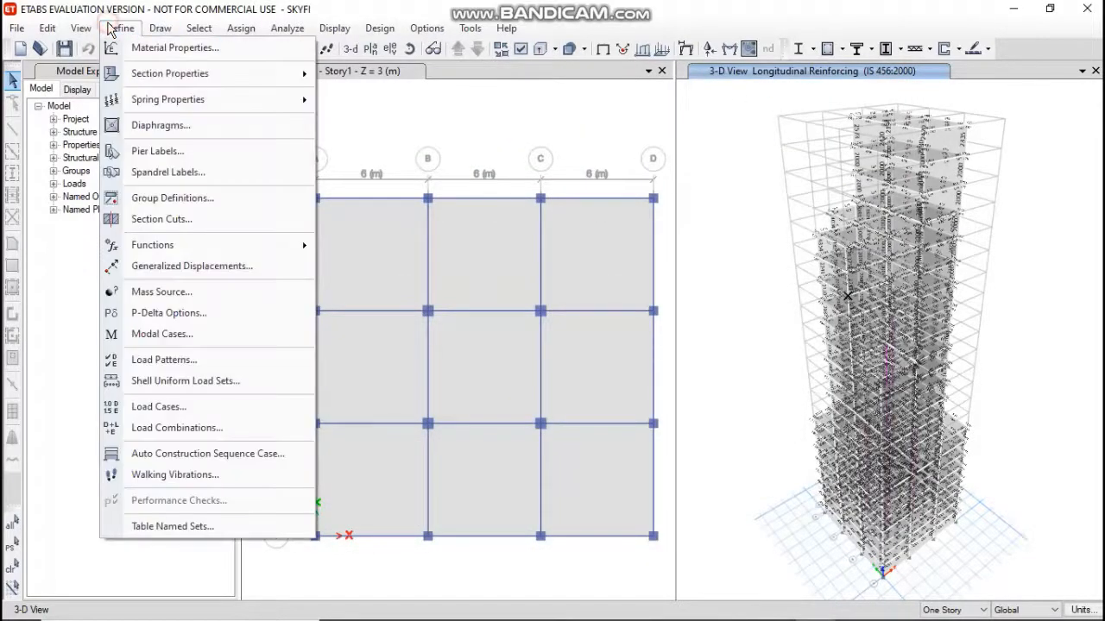
left_click(173, 405)
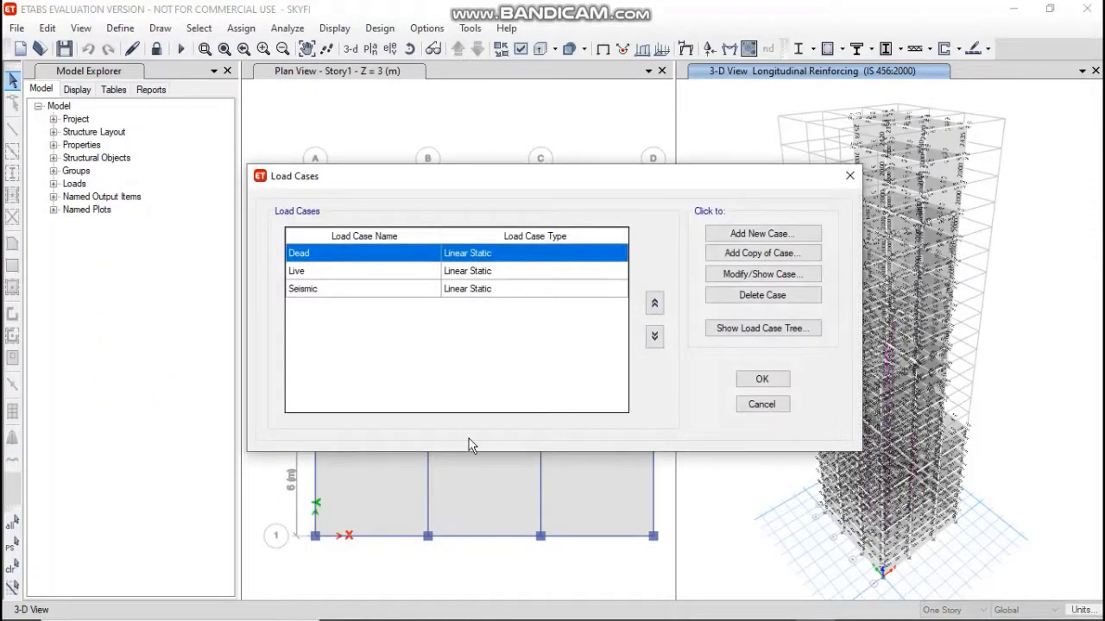
left_click(741, 238)
key("BackSpace")
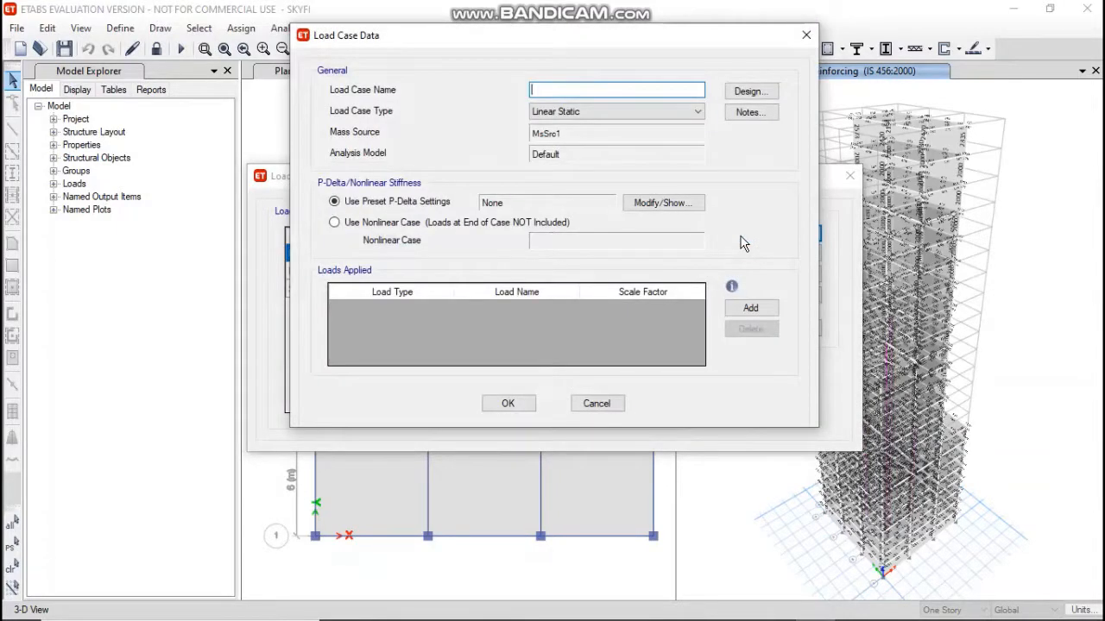
type("r")
key("BackSpace")
type("RE")
key("BackSpace")
type("w")
type("sp")
key("BackSpace")
key("BackSpace")
key("BackSpace")
type("esponse")
left_click(681, 117)
left_click(651, 165)
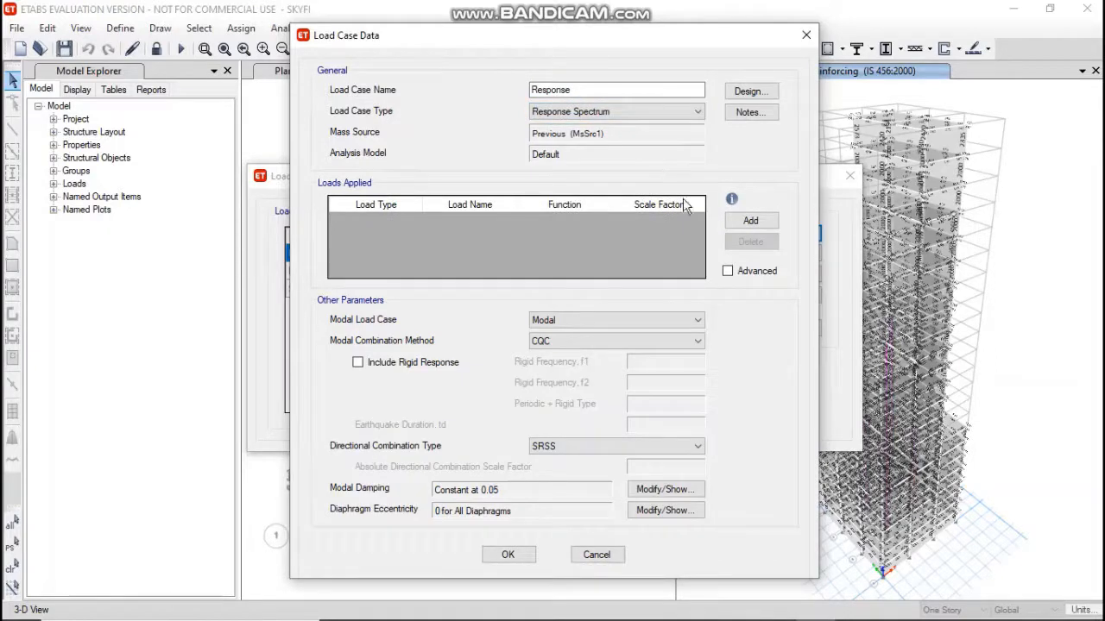
Add an acceleration load in direction U1 to the Response load case, using the Response function.
left_click(748, 222)
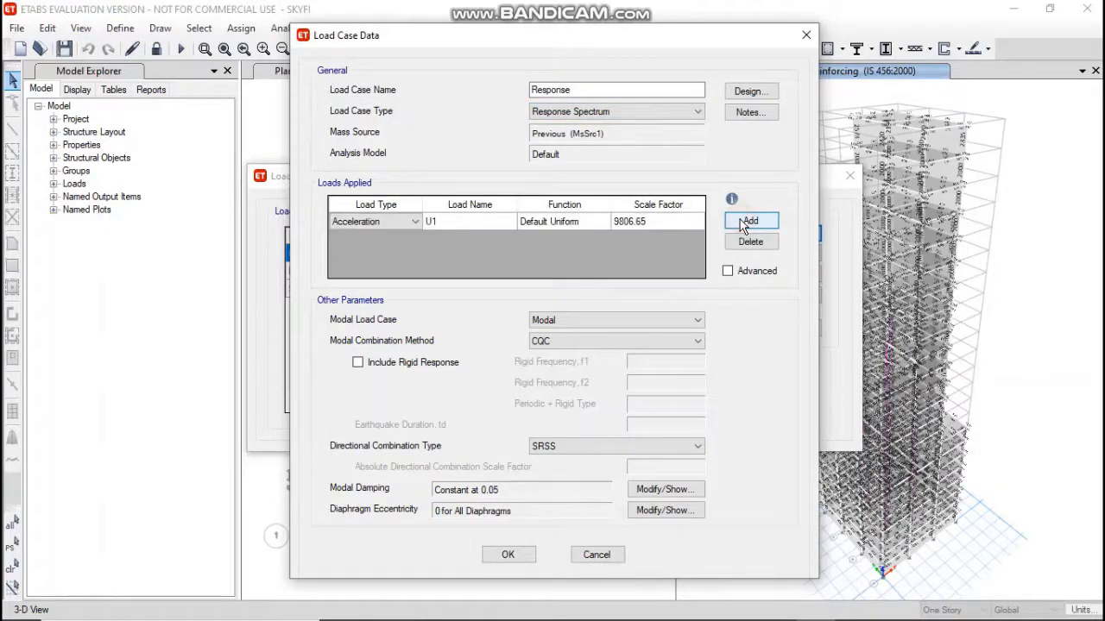
left_click(387, 225)
left_click(602, 222)
left_click(602, 221)
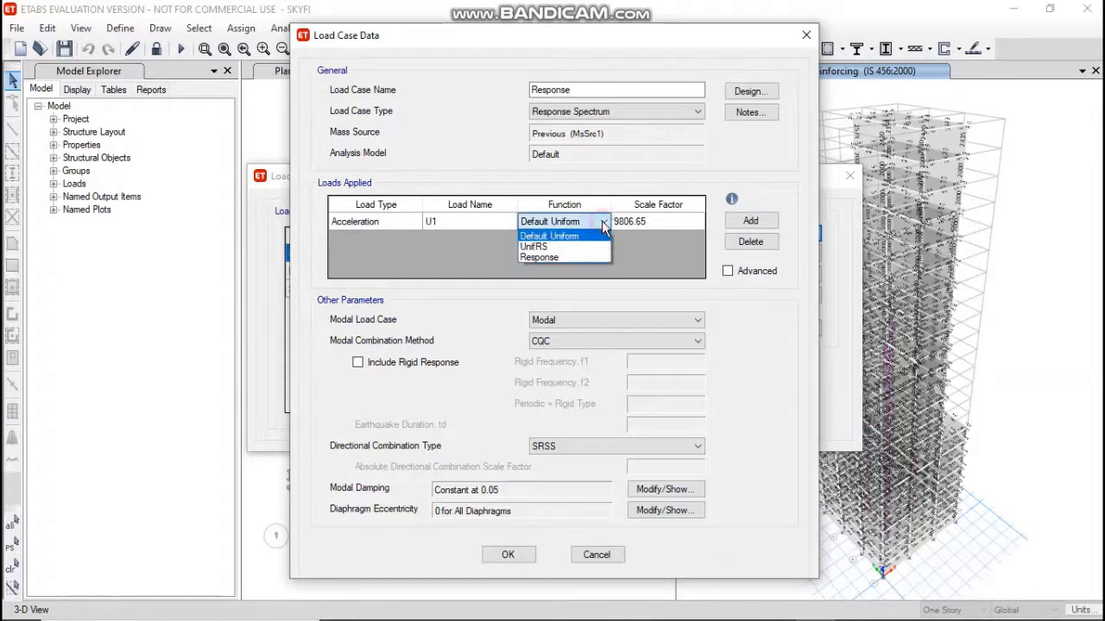
left_click(578, 257)
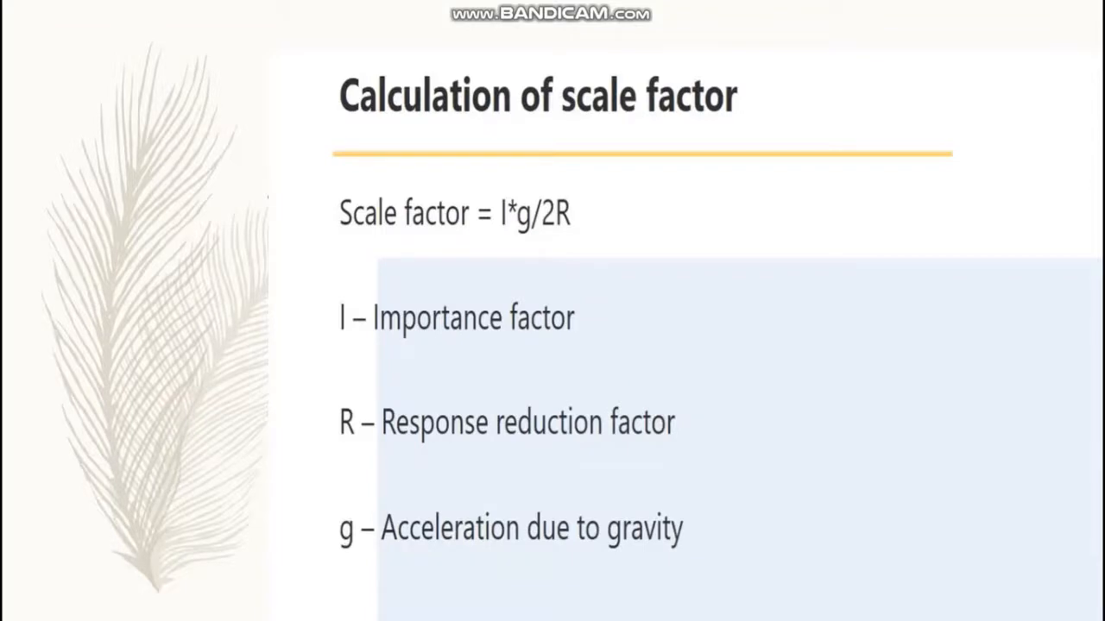
Consult the scale factor calculation slides and set the U1 acceleration load's scale factor to 1663.5.
key("Right")
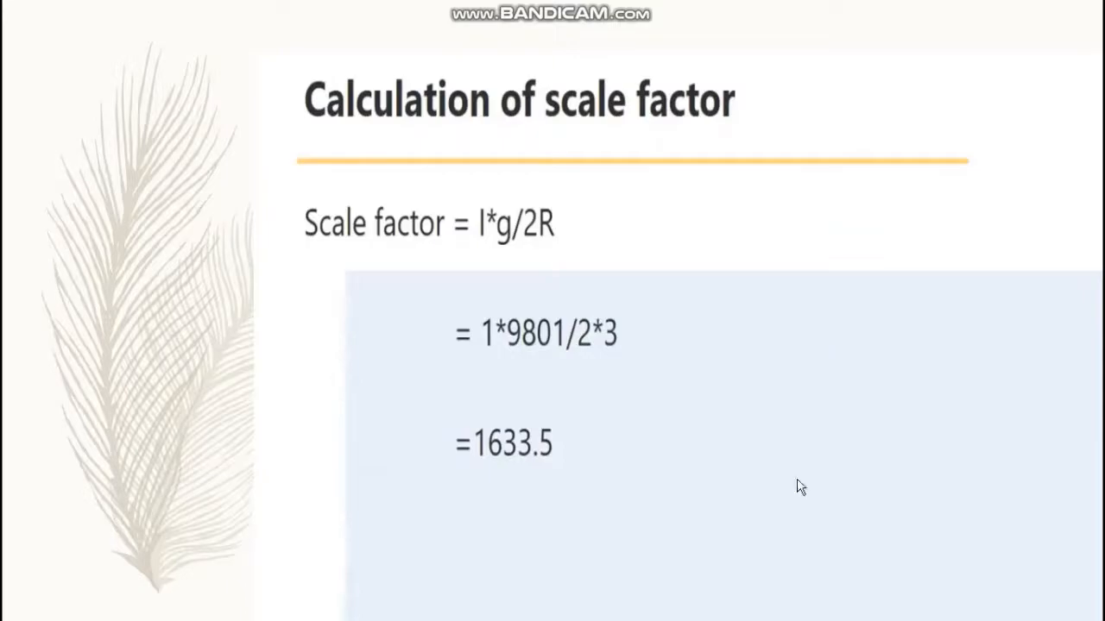
key("alt+Tab")
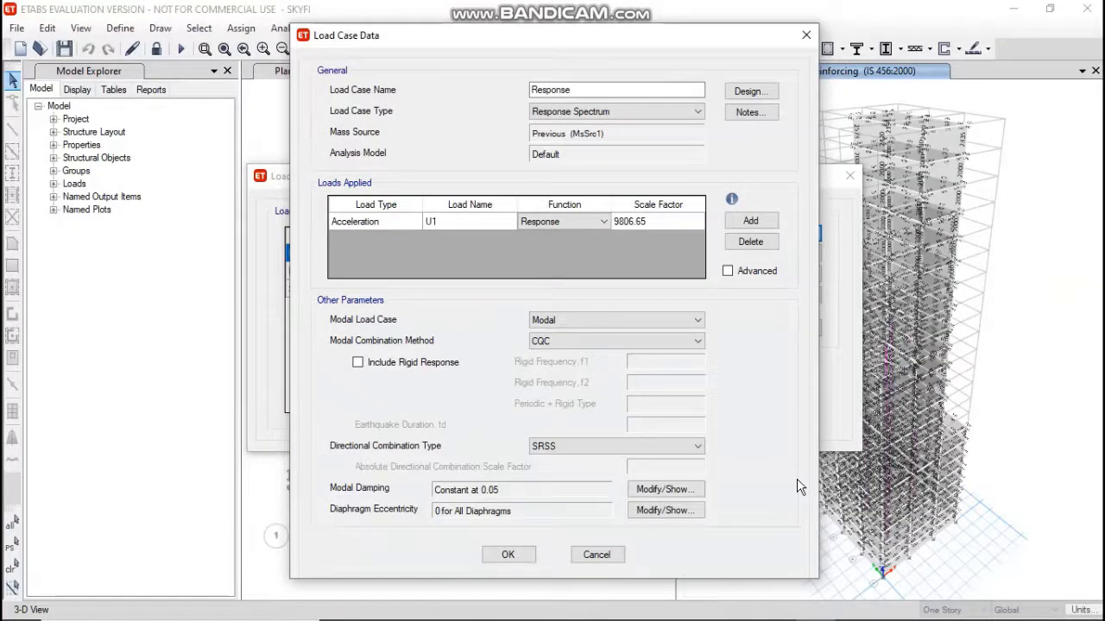
left_click(663, 226)
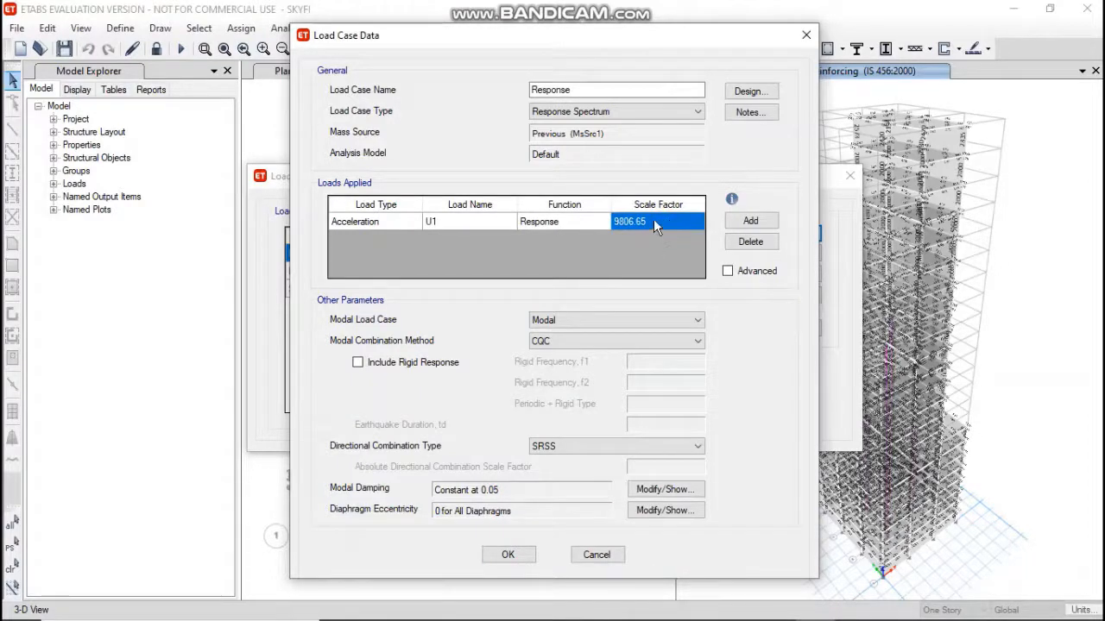
left_click(653, 221)
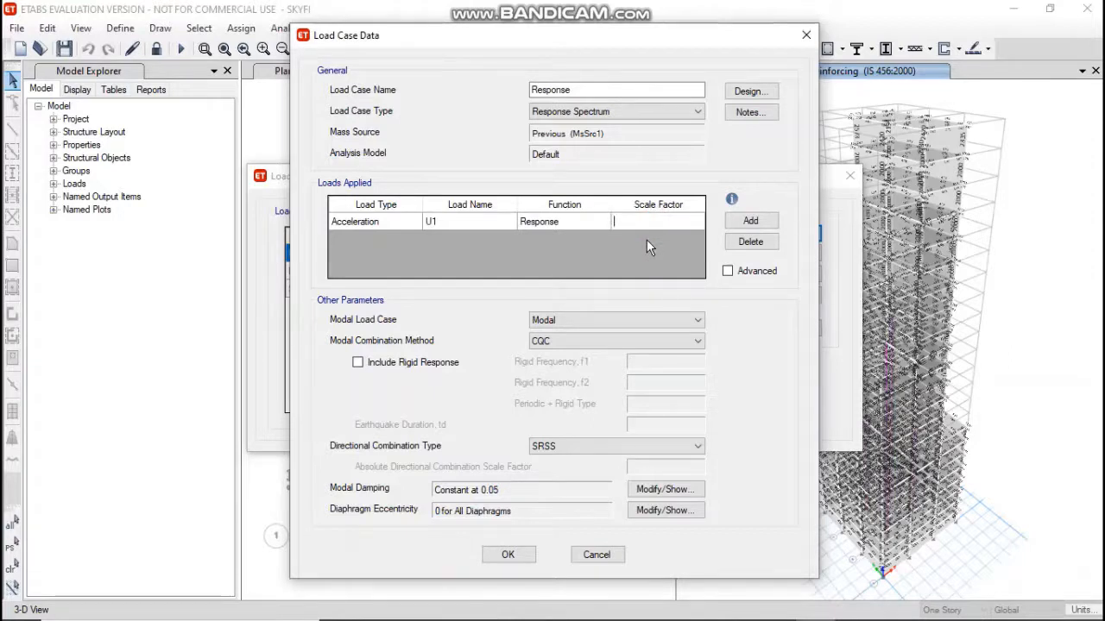
type("663")
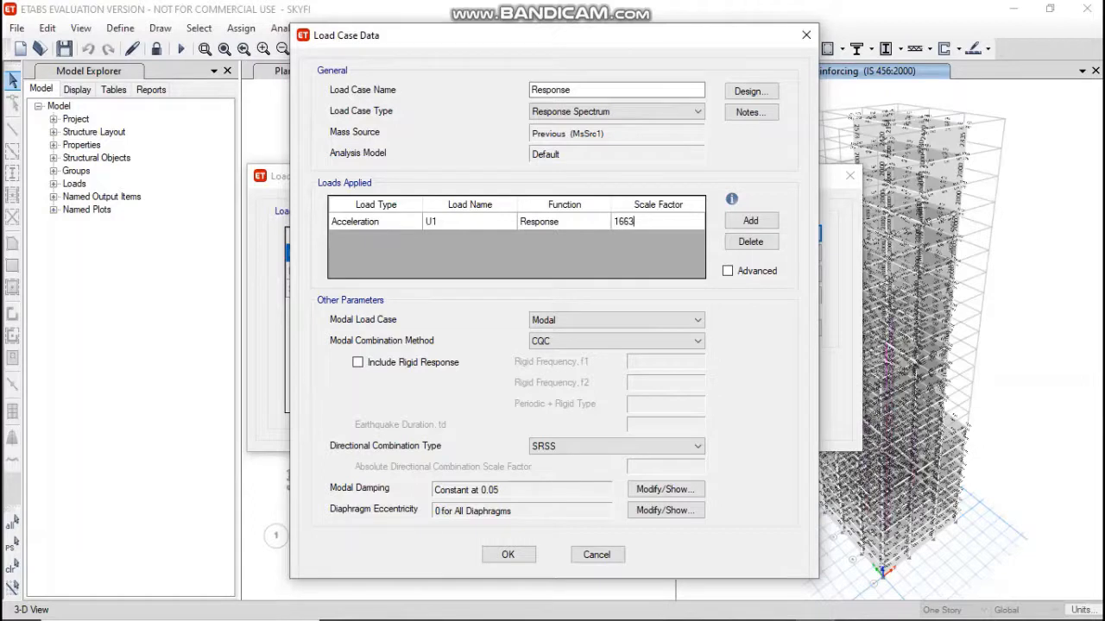
type(".5")
Add a second acceleration load in direction U2 to the load case, using the Response function.
left_click(750, 221)
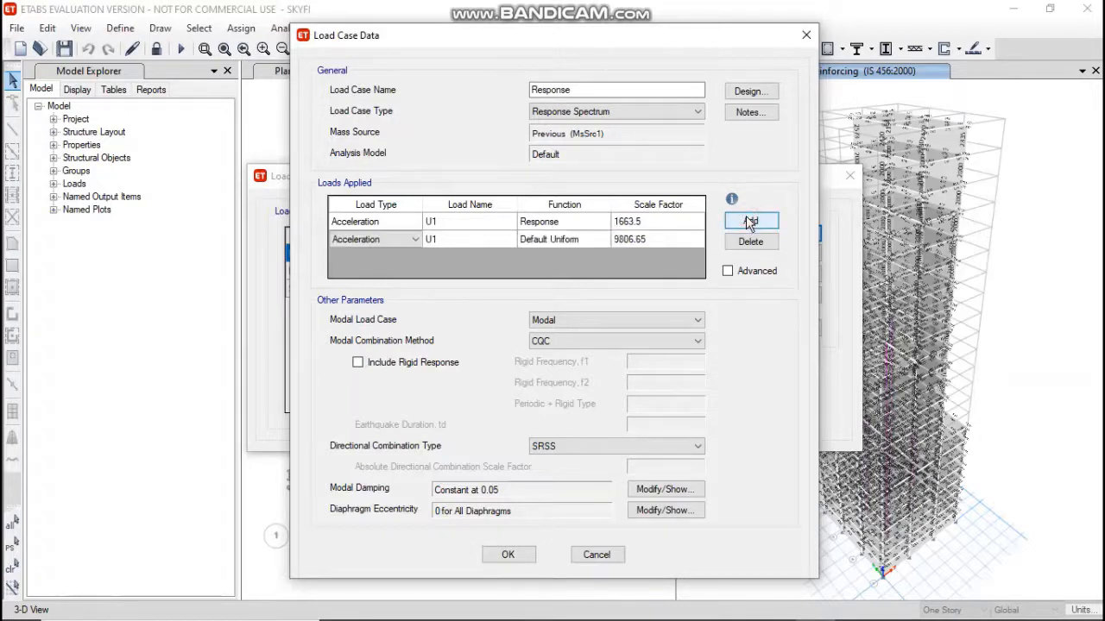
left_click(460, 240)
left_click(460, 238)
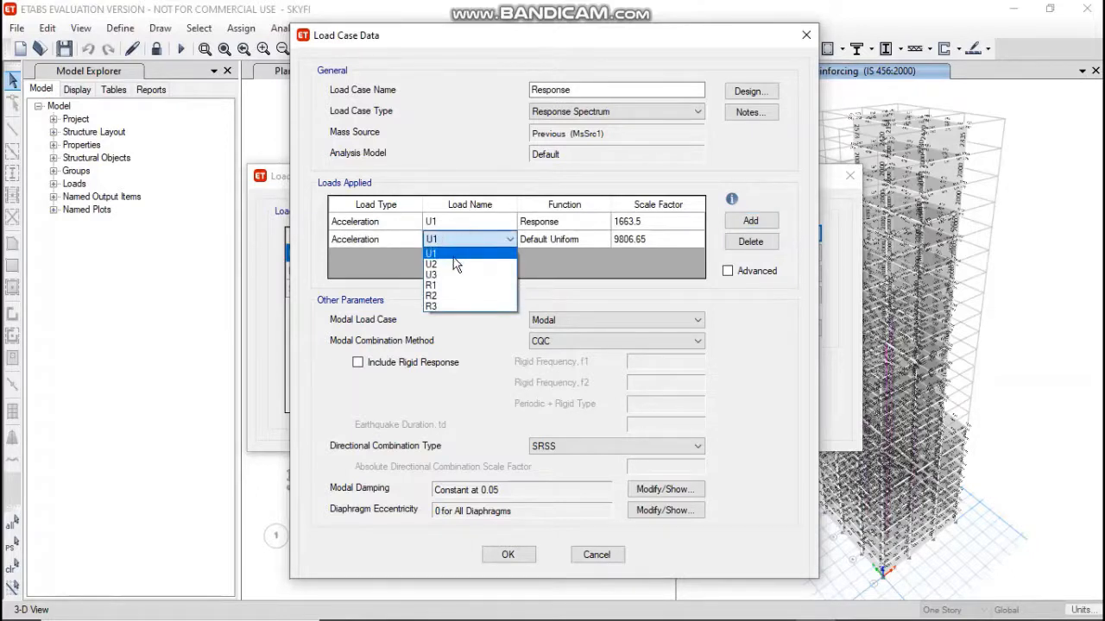
left_click(446, 267)
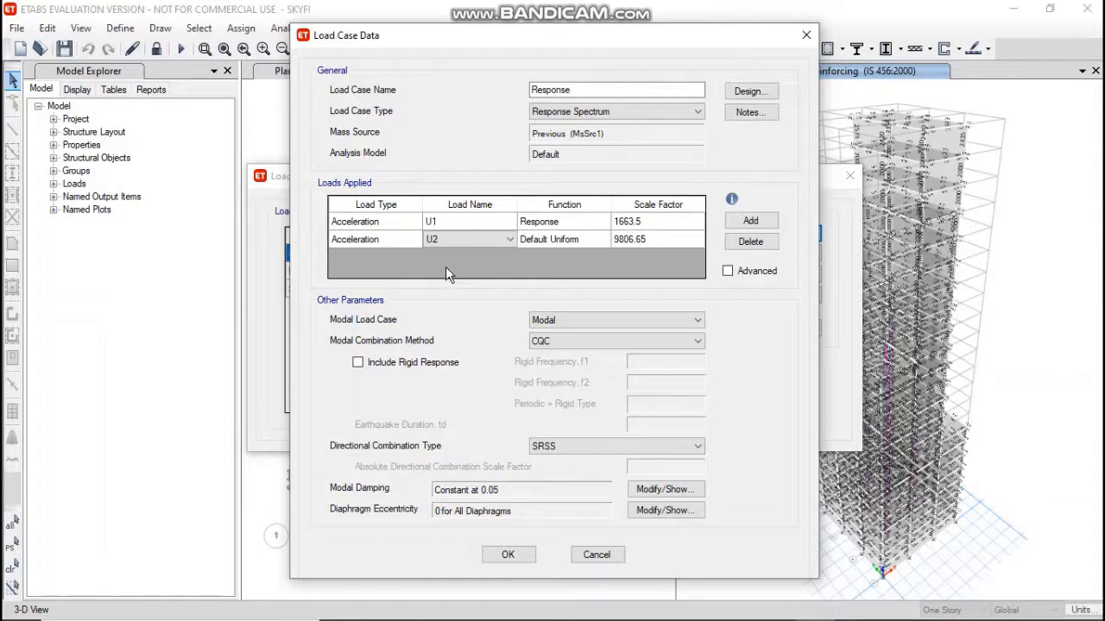
left_click(590, 242)
left_click(602, 239)
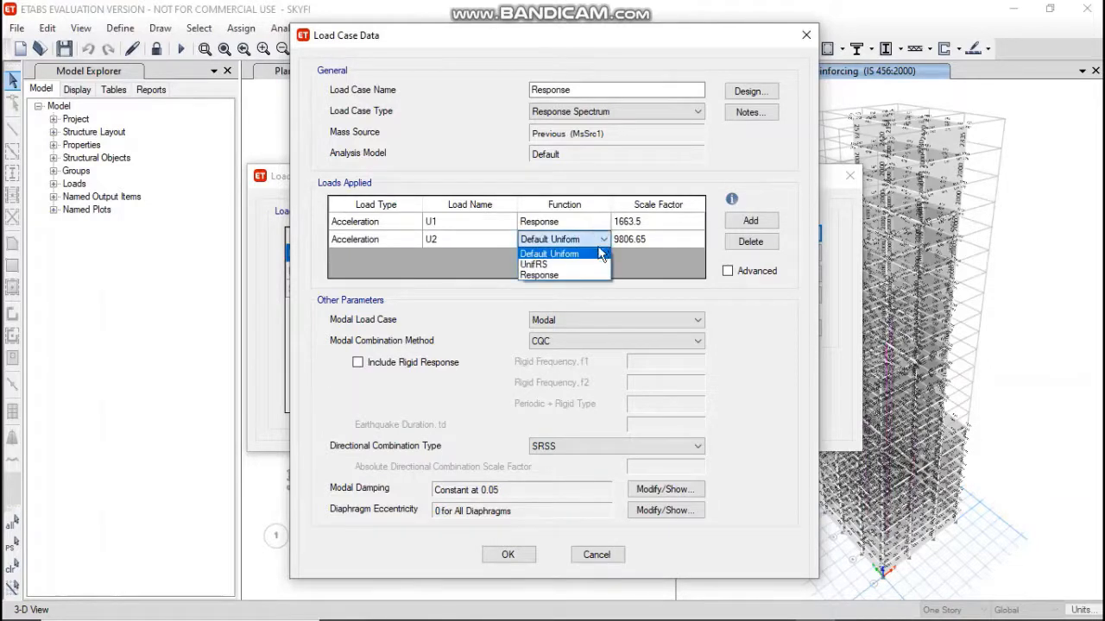
left_click(574, 276)
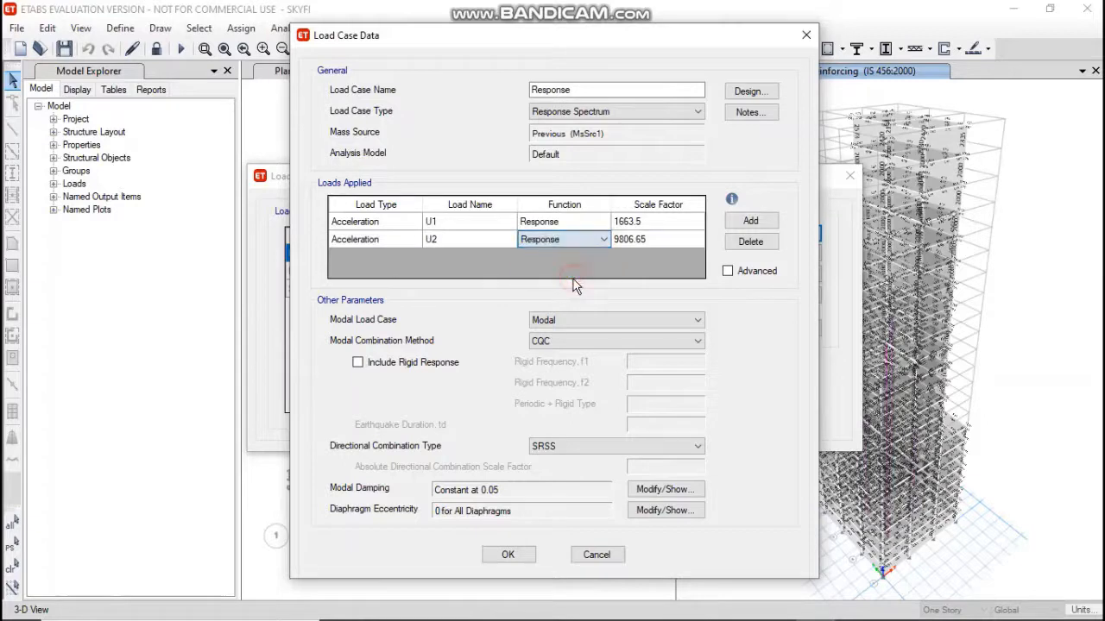
Set the U2 acceleration load's scale factor to 1663.5 and save the Response load case.
left_click(673, 240)
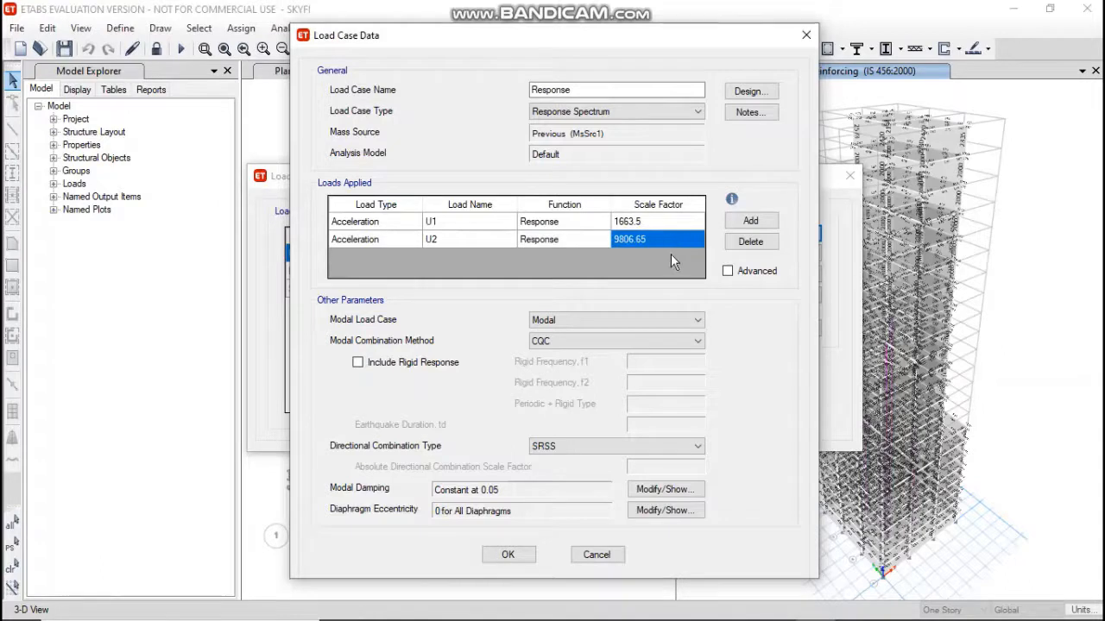
left_click(662, 241)
type("1")
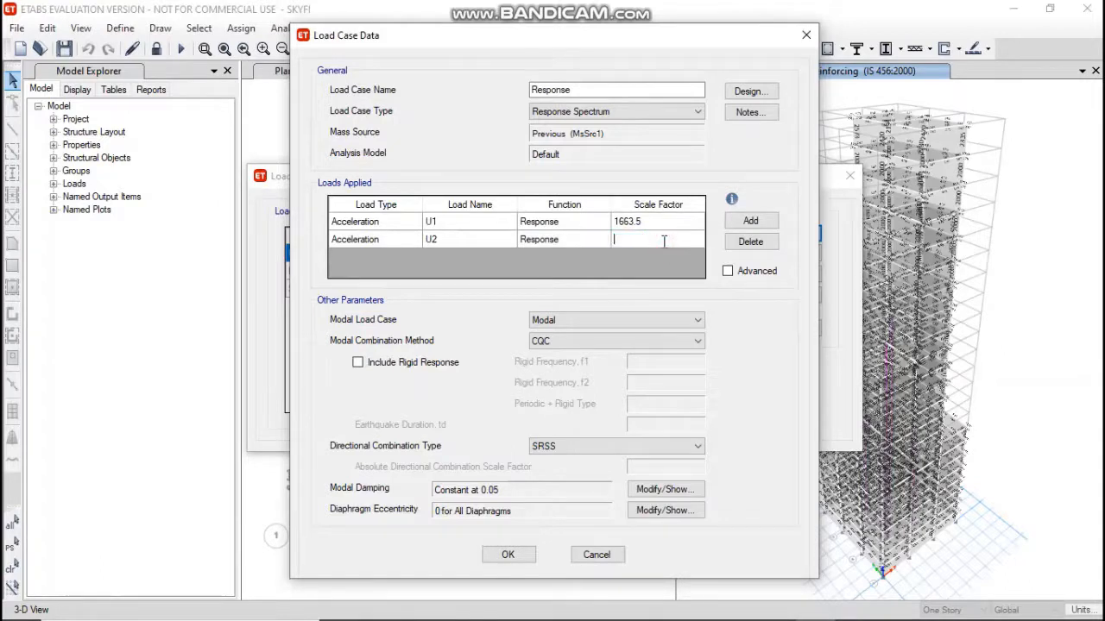
key("BackSpace")
type("1663.5")
left_click(507, 554)
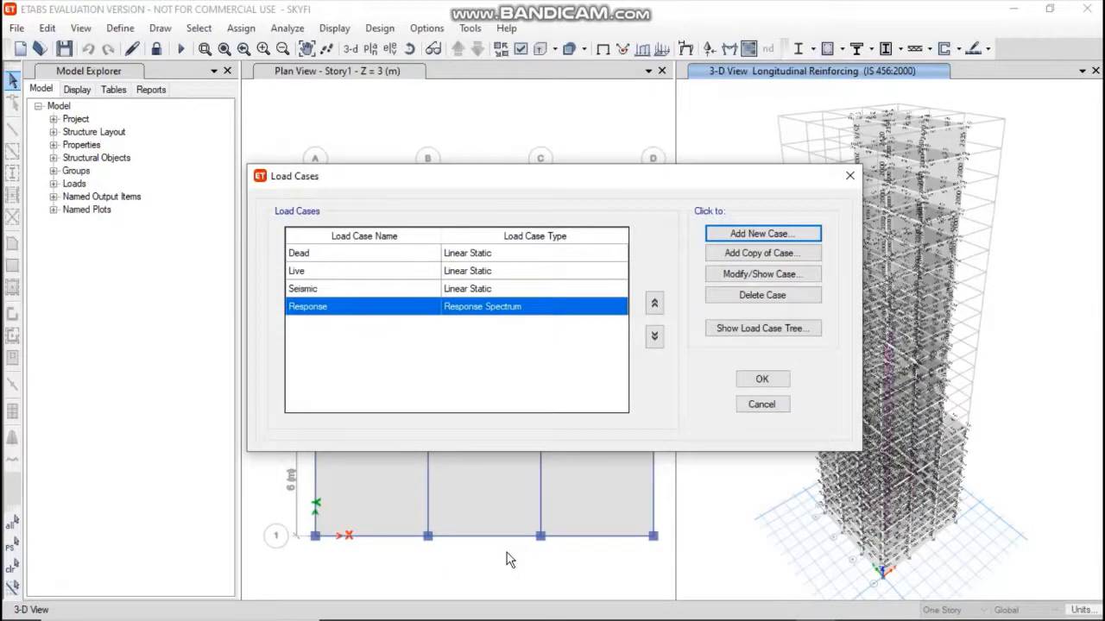
left_click(757, 380)
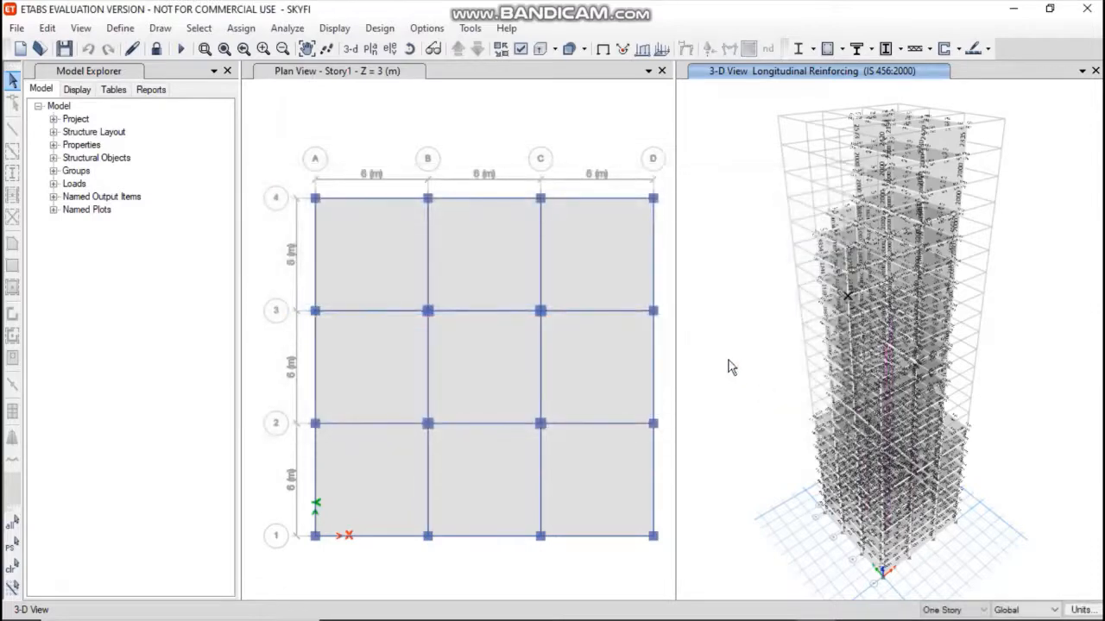
Set the Dead and Live load cases to Do Not Run for the analysis and save the run settings.
left_click(287, 28)
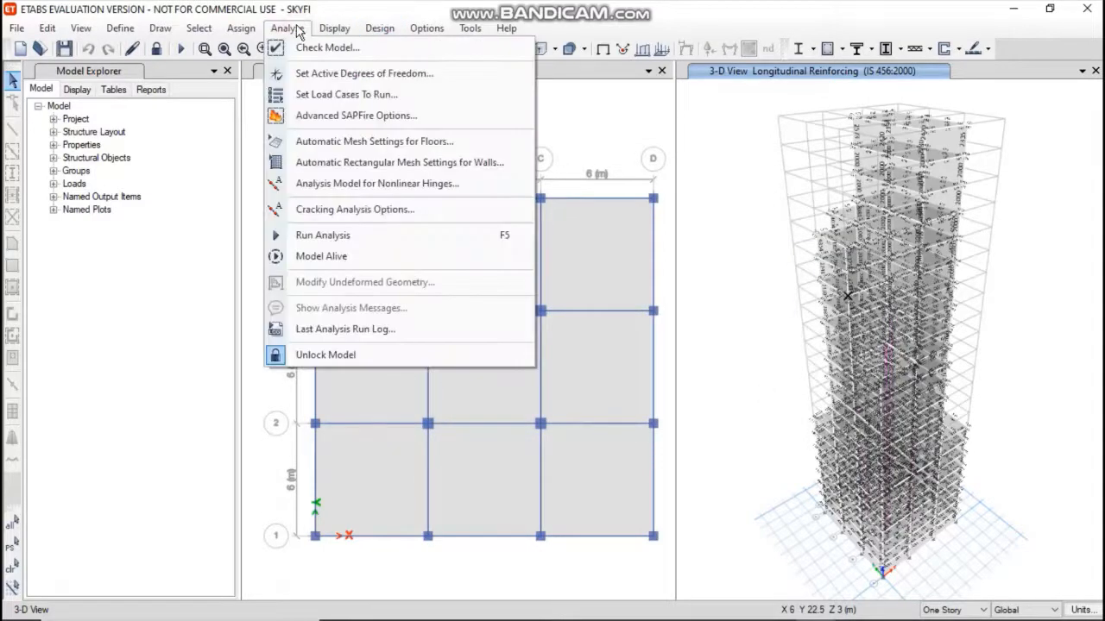
left_click(313, 95)
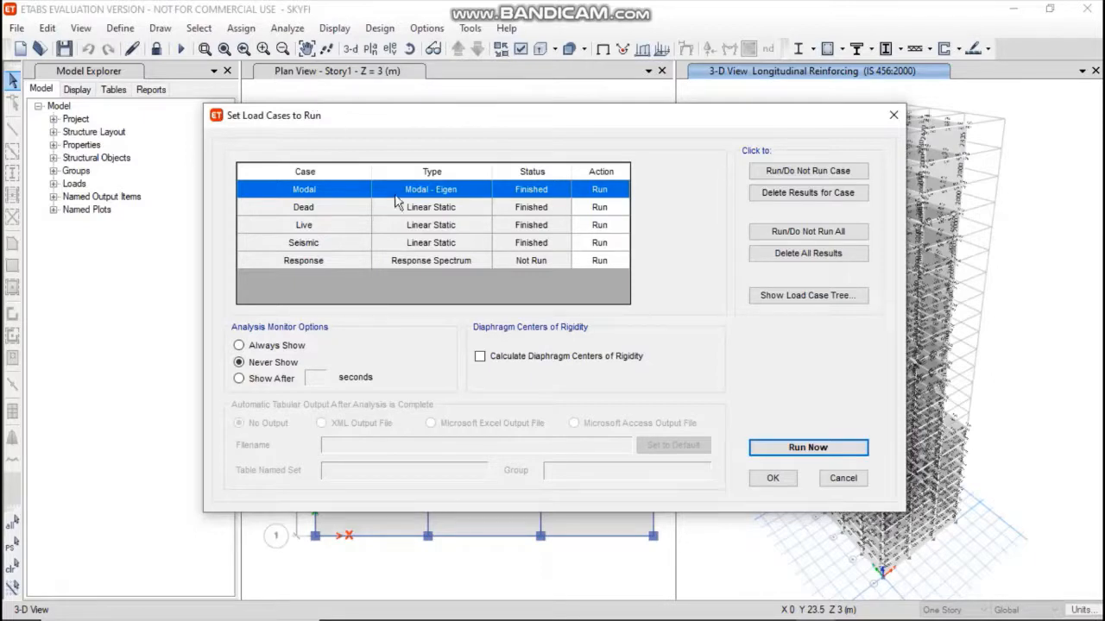
left_click(458, 213)
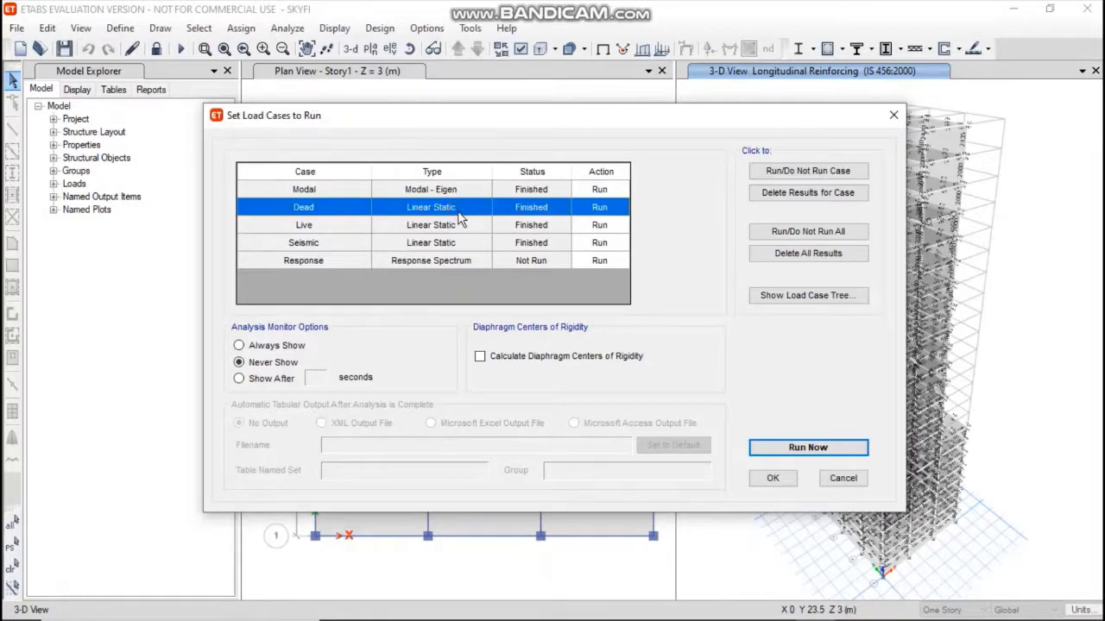
left_click(533, 227)
left_click(542, 211)
left_click(820, 172)
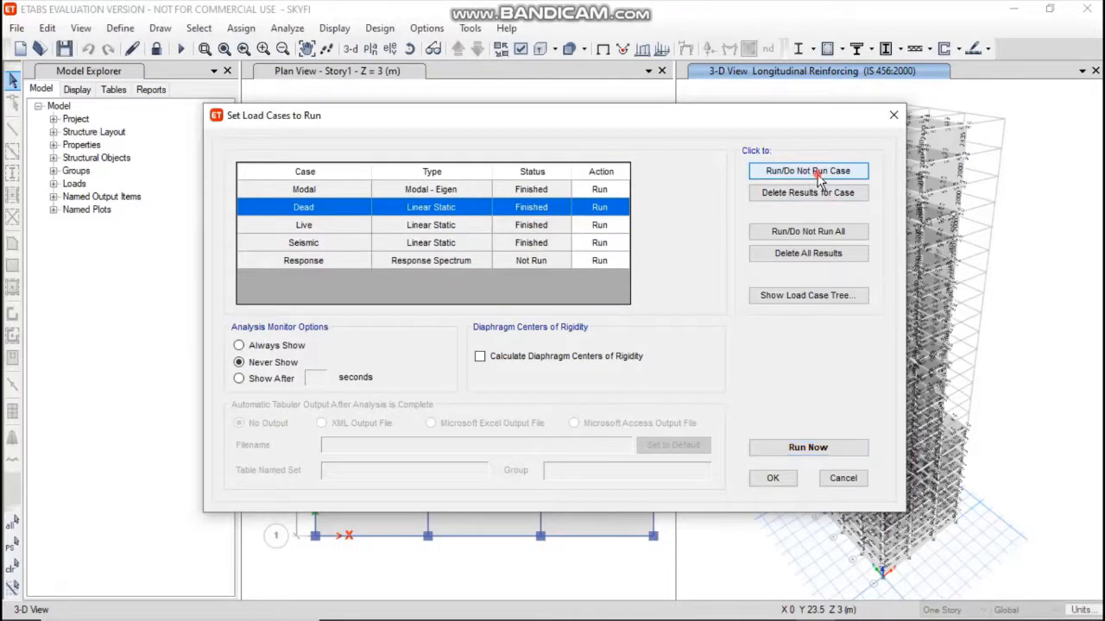
left_click(617, 228)
left_click(784, 172)
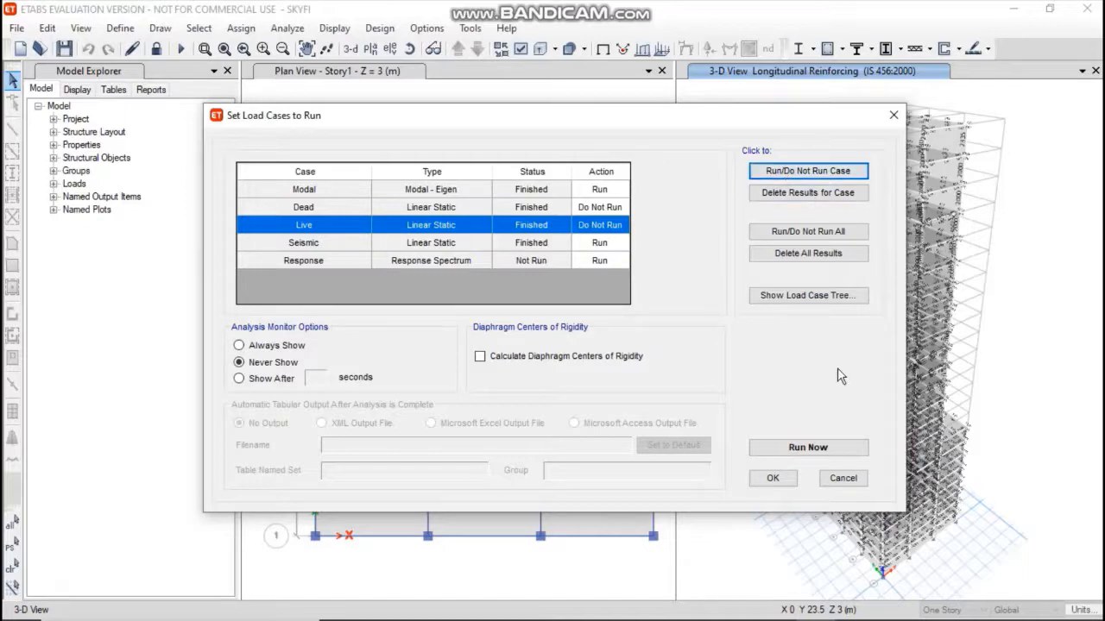
left_click(774, 484)
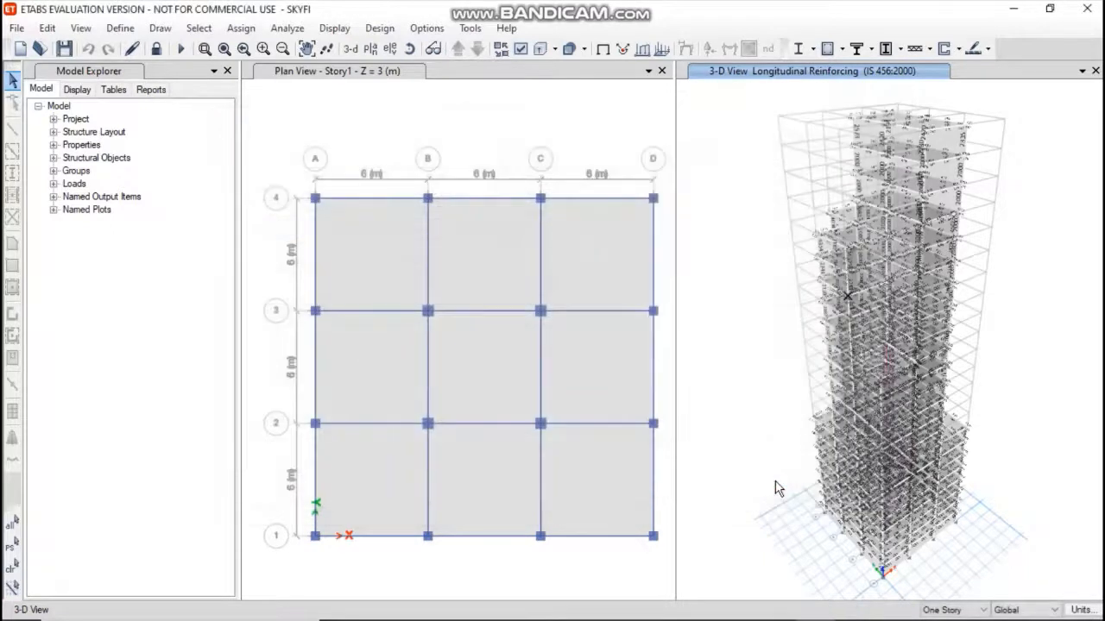
Run the analysis and inspect joint displacements on the deformed 3-D model.
left_click(288, 28)
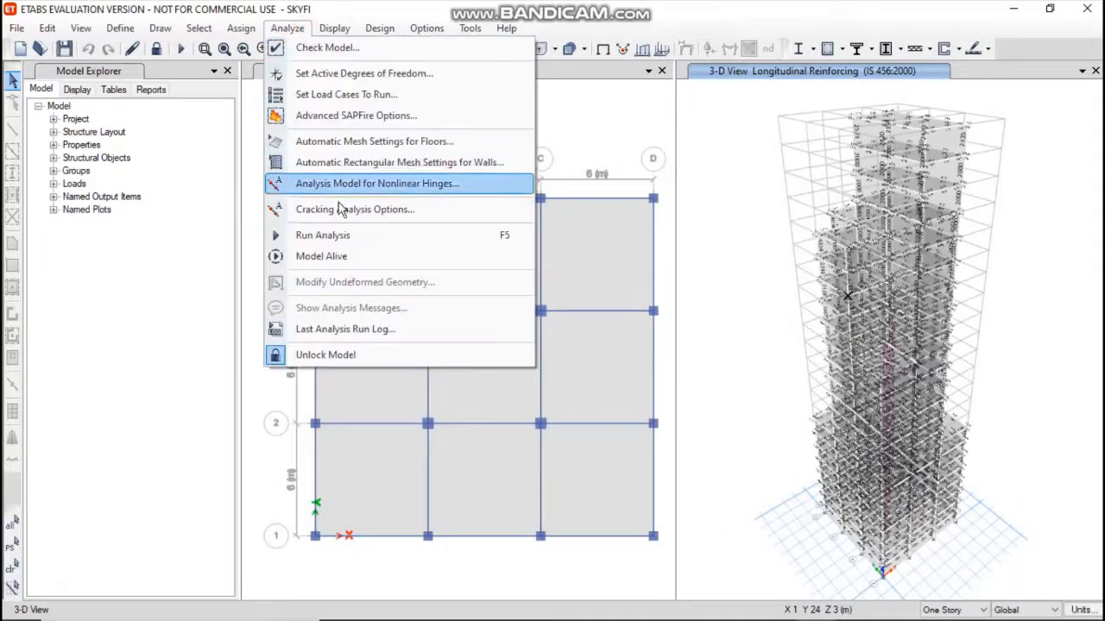
left_click(335, 235)
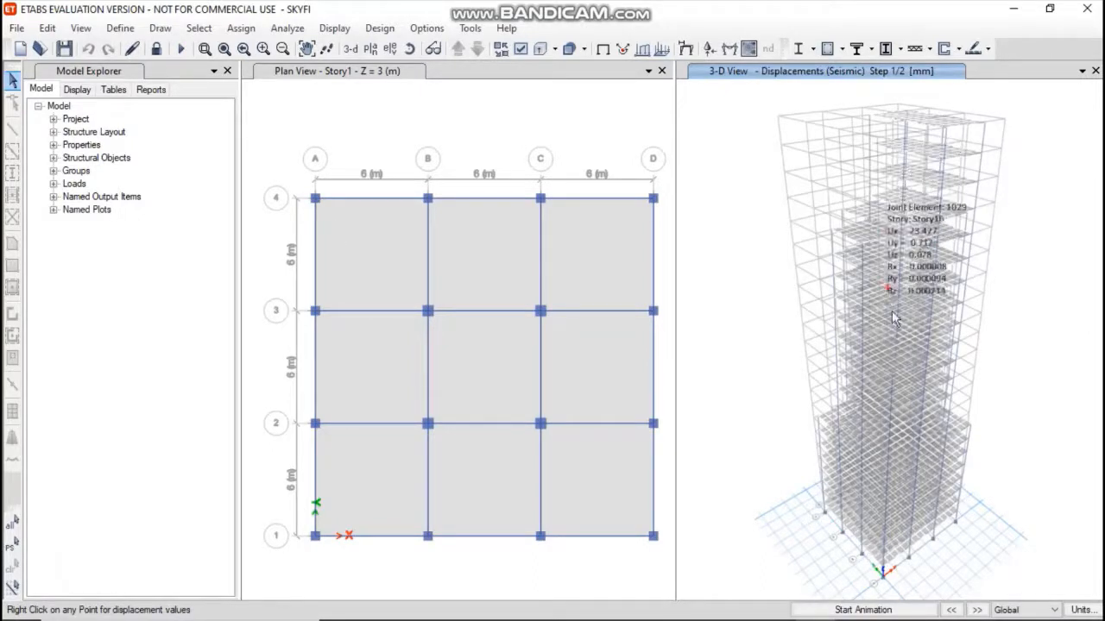
mouse_move(920, 268)
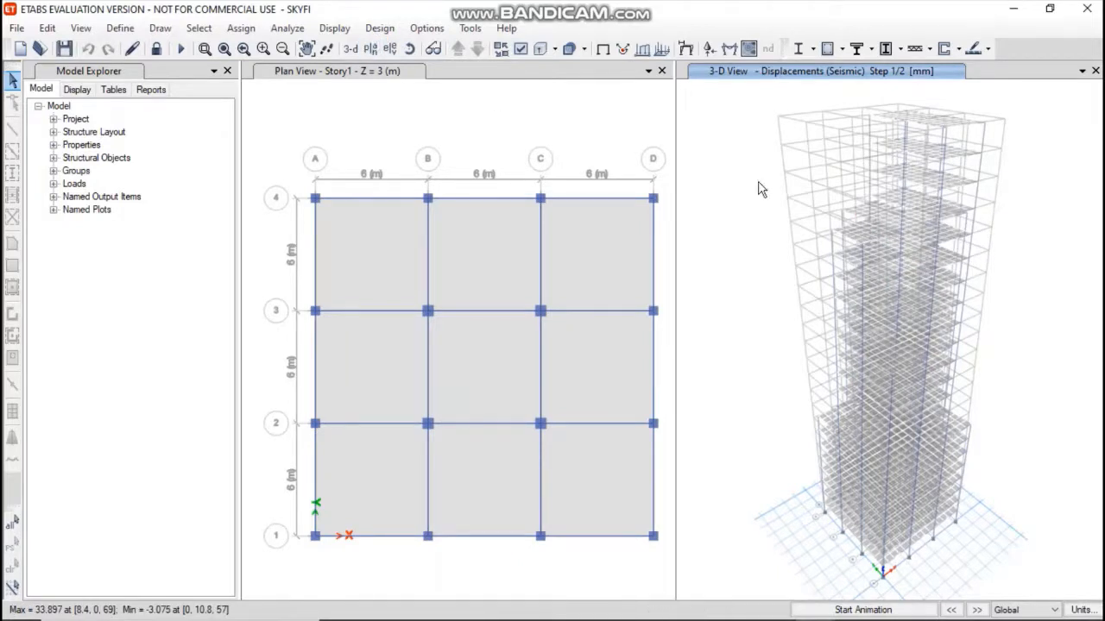
Run the concrete frame design check and reiterate analysis and design for the frames whose sections differ.
left_click(380, 28)
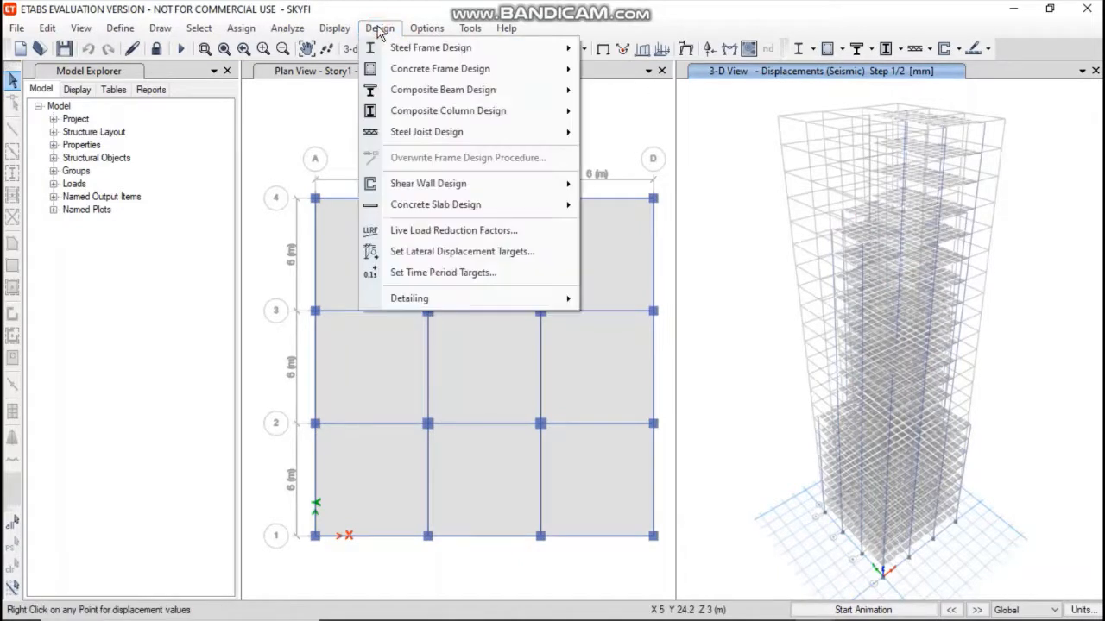
mouse_move(406, 69)
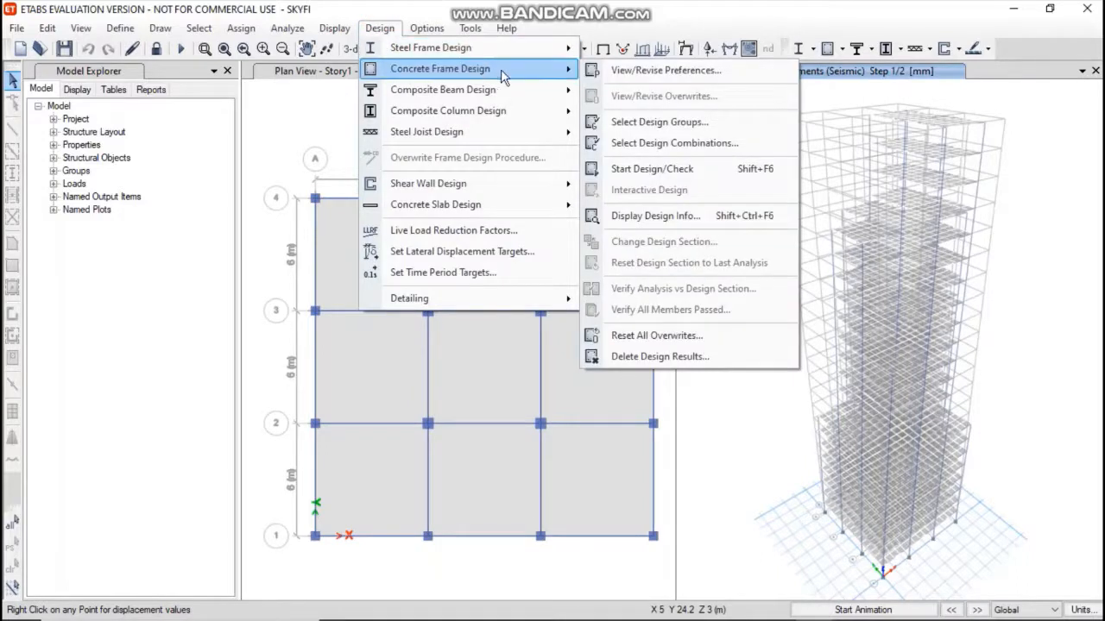
left_click(621, 169)
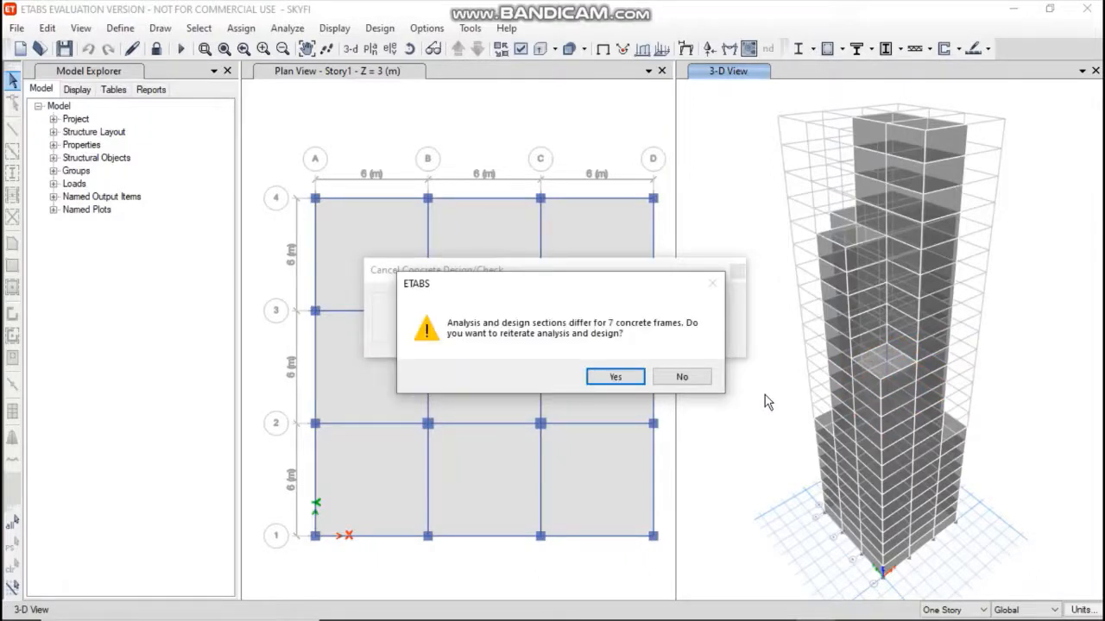
left_click(612, 378)
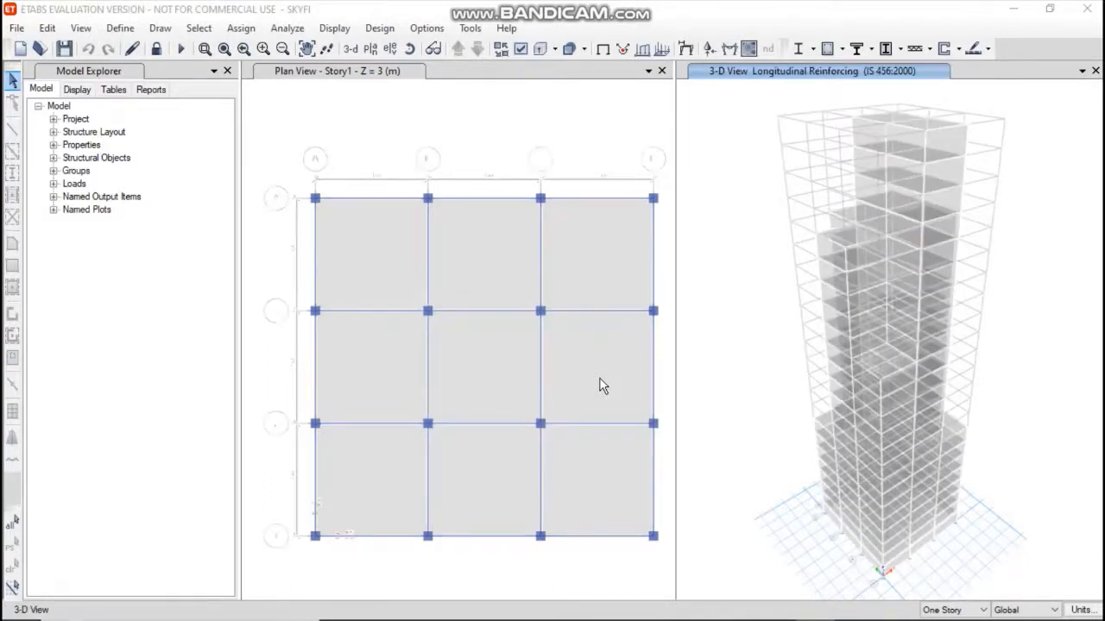
key("F5")
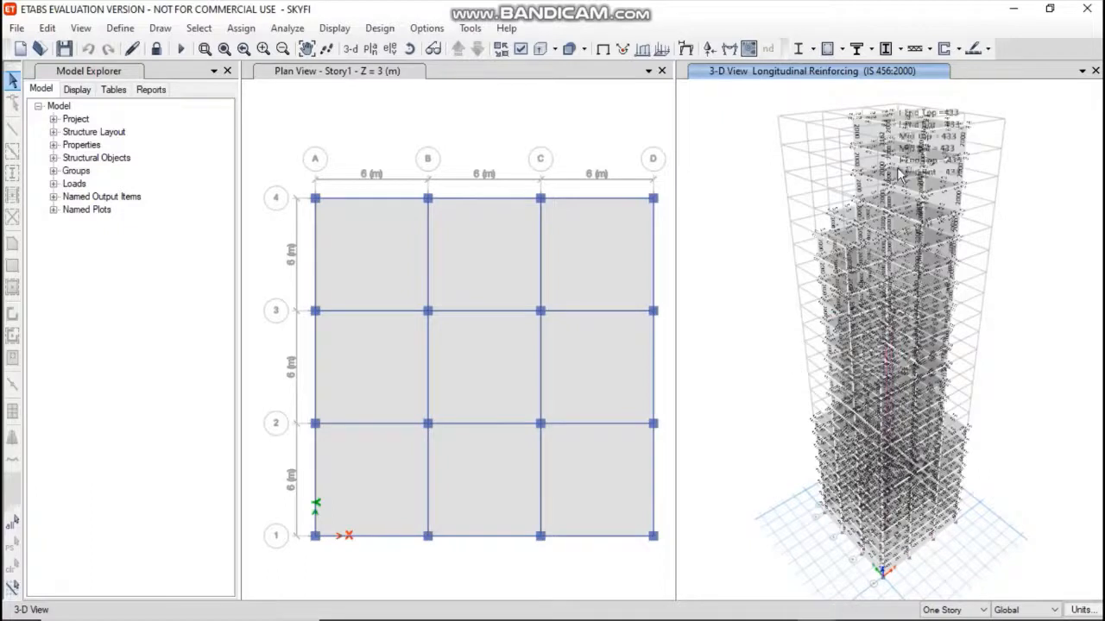
Verify that all concrete frame members pass the design check and return the 3-D view to the undeformed model.
left_click(378, 29)
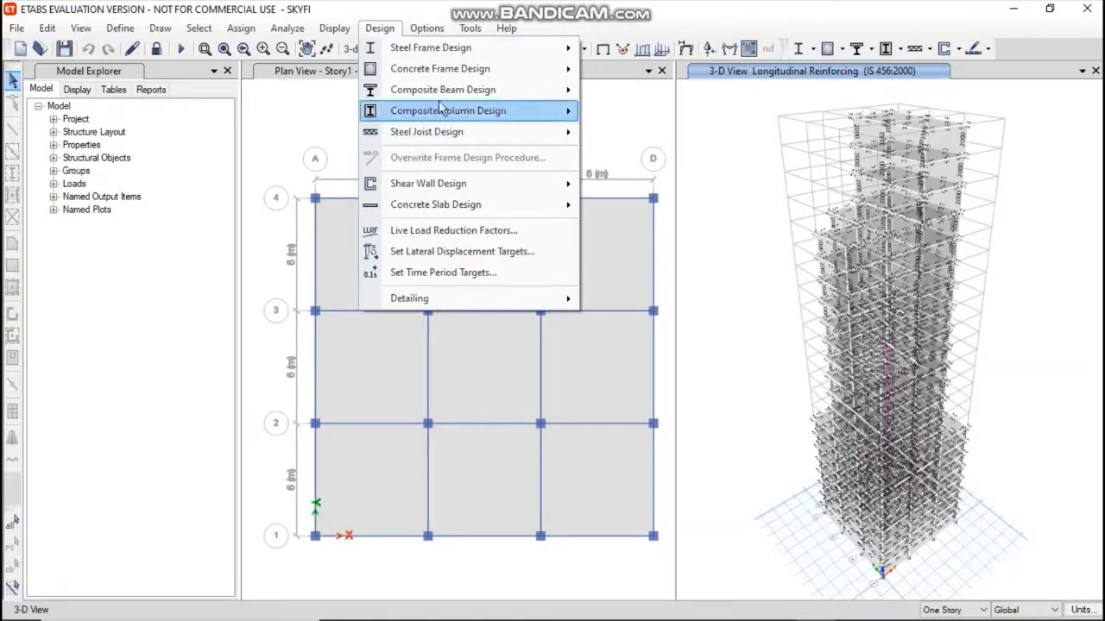
mouse_move(445, 77)
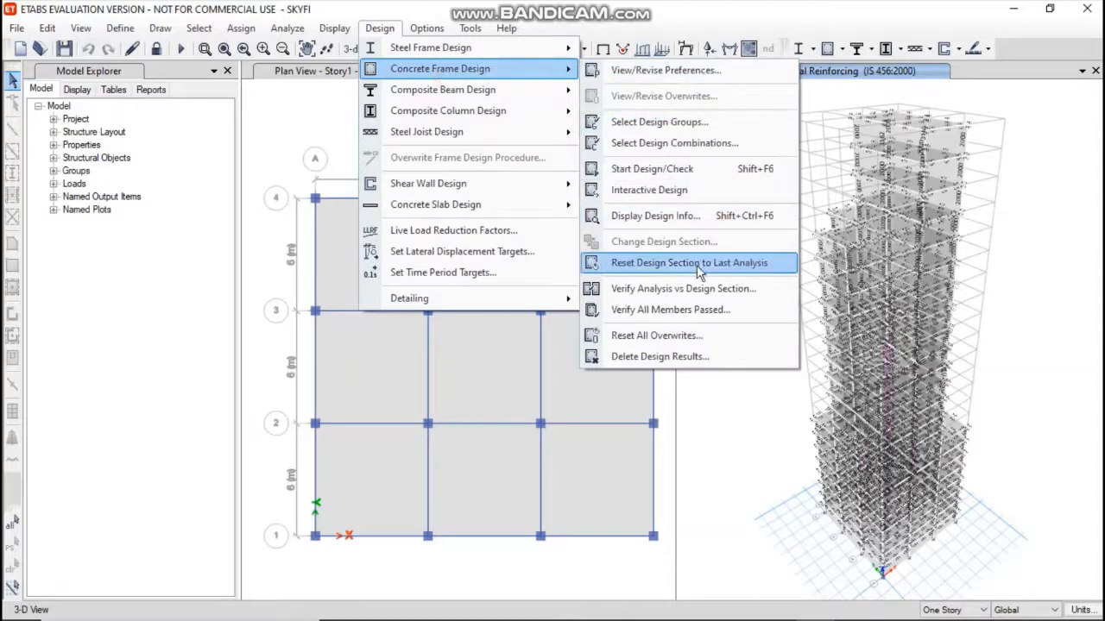
left_click(698, 309)
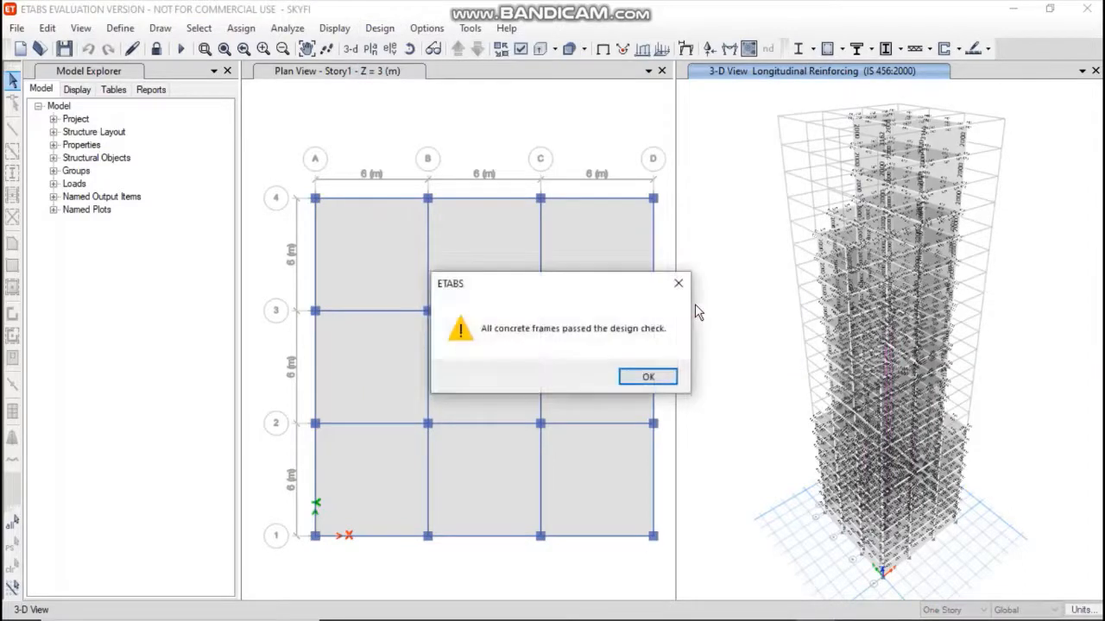
left_click(655, 377)
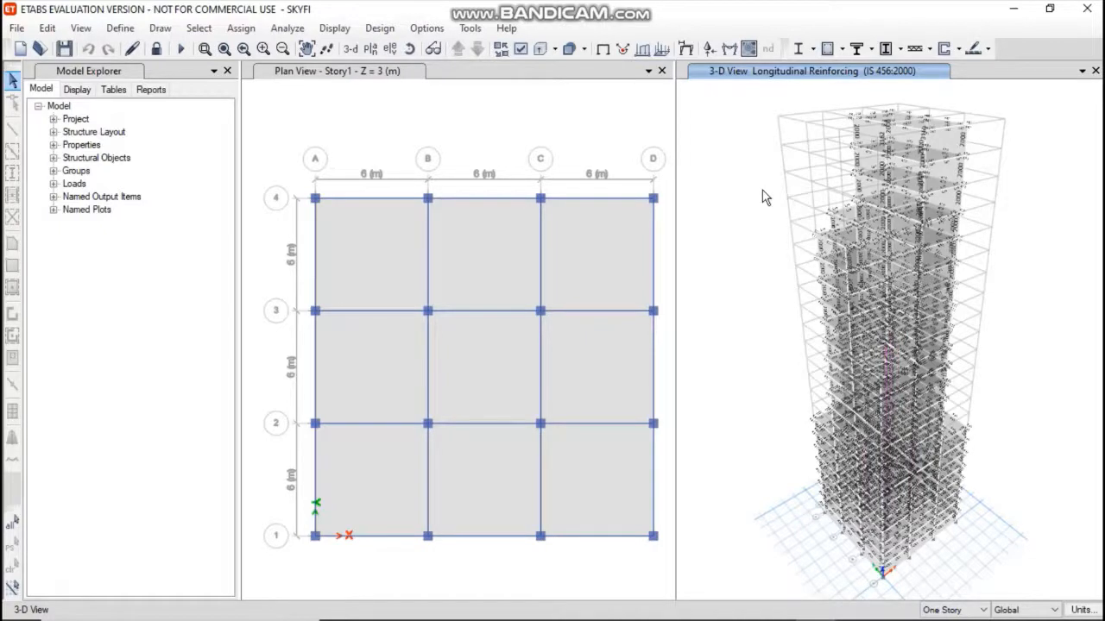
key("F4")
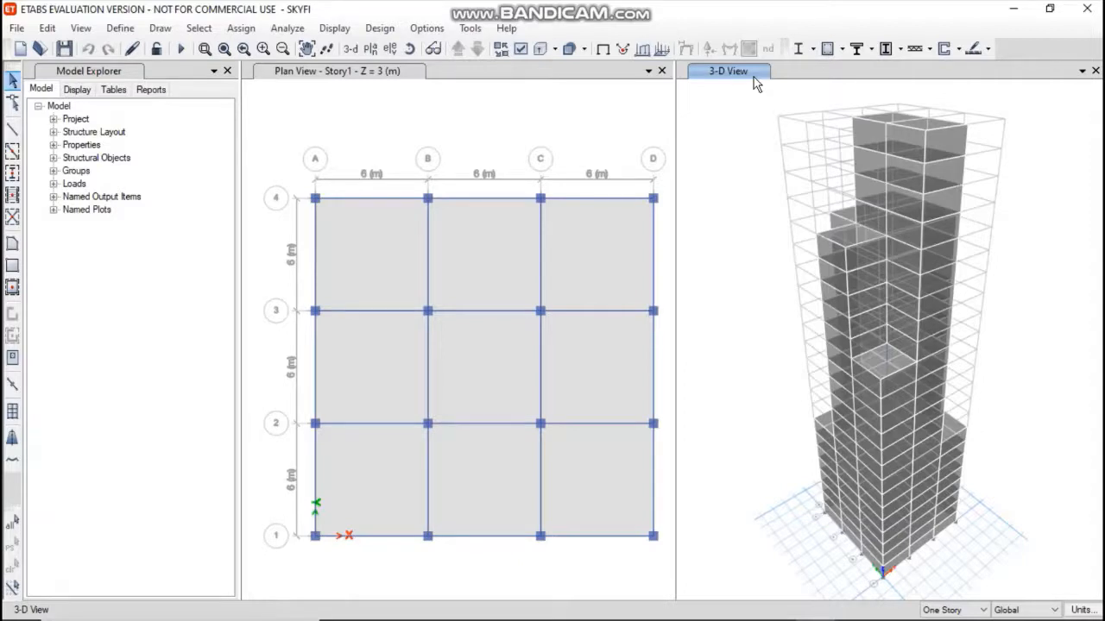
Open the load pattern definitions, review them and close them without editing any pattern.
left_click(120, 28)
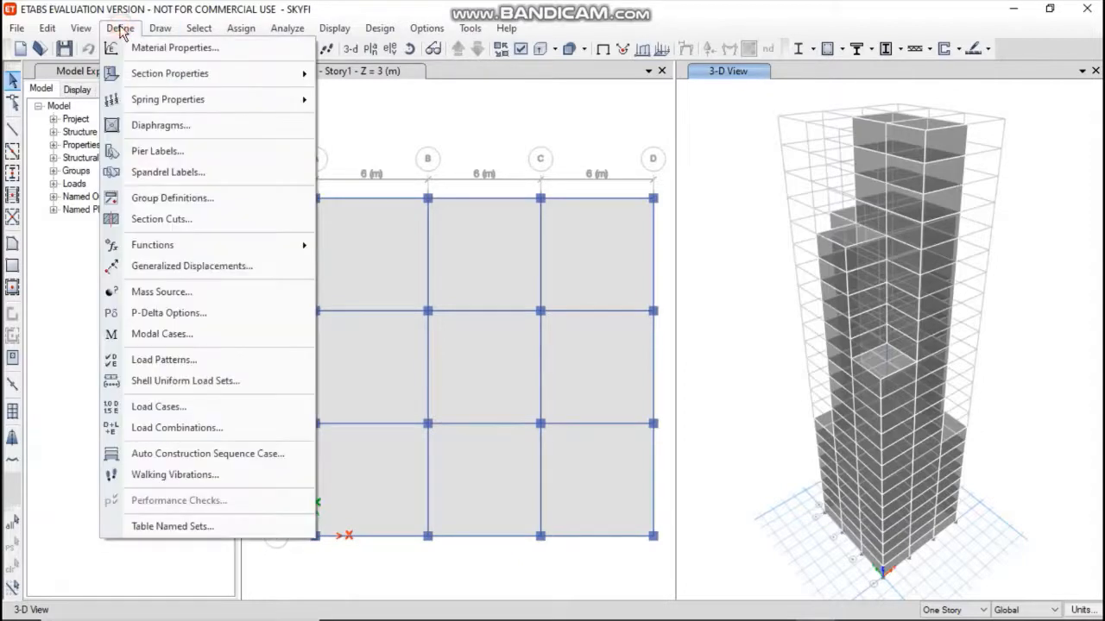
left_click(171, 360)
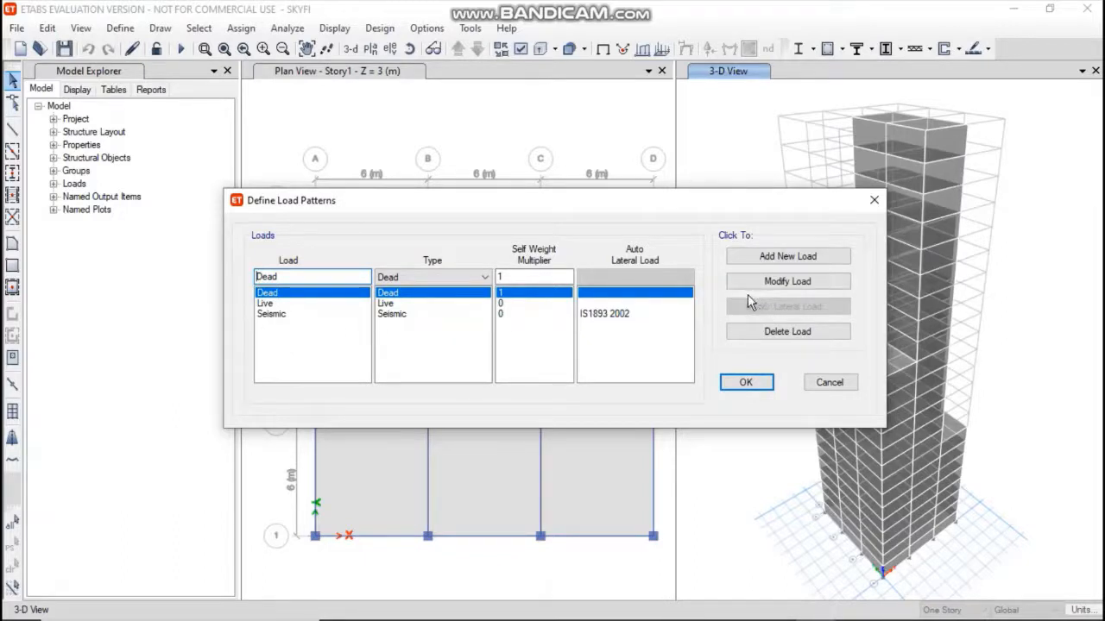
left_click(745, 384)
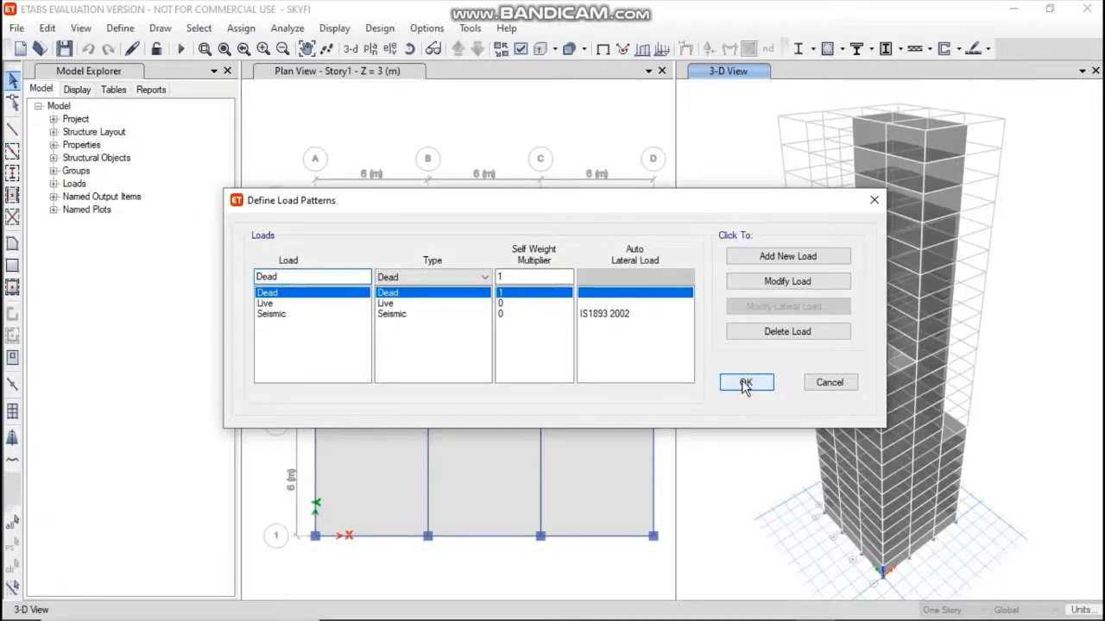
left_click(745, 384)
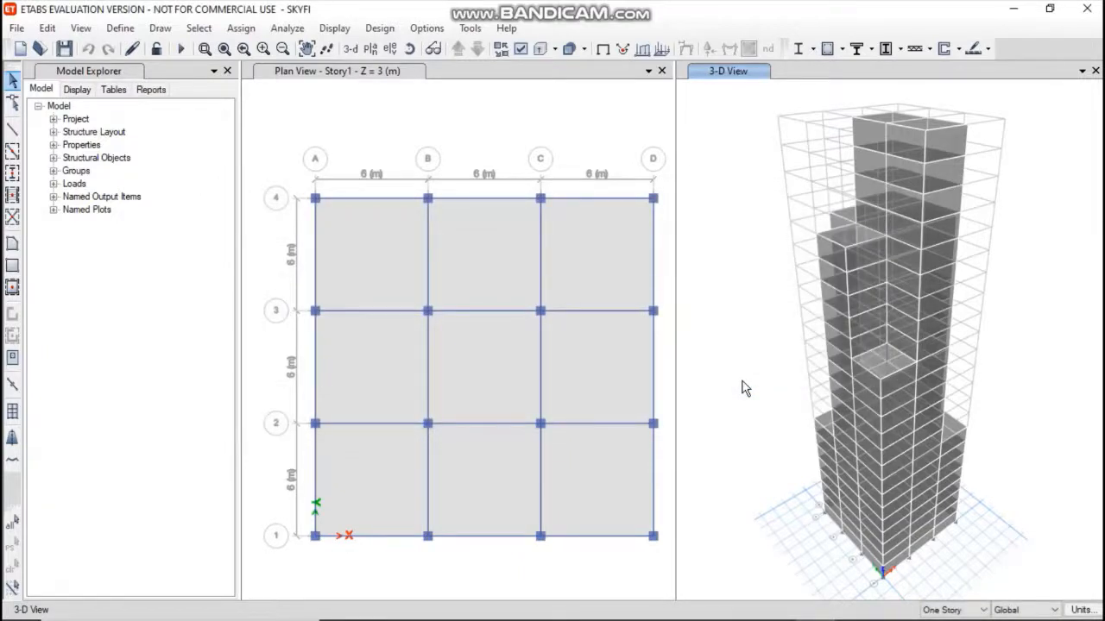
Toggle the Y Dir option in the Seismic pattern's IS1893 2002 lateral loading and save the load patterns.
left_click(121, 28)
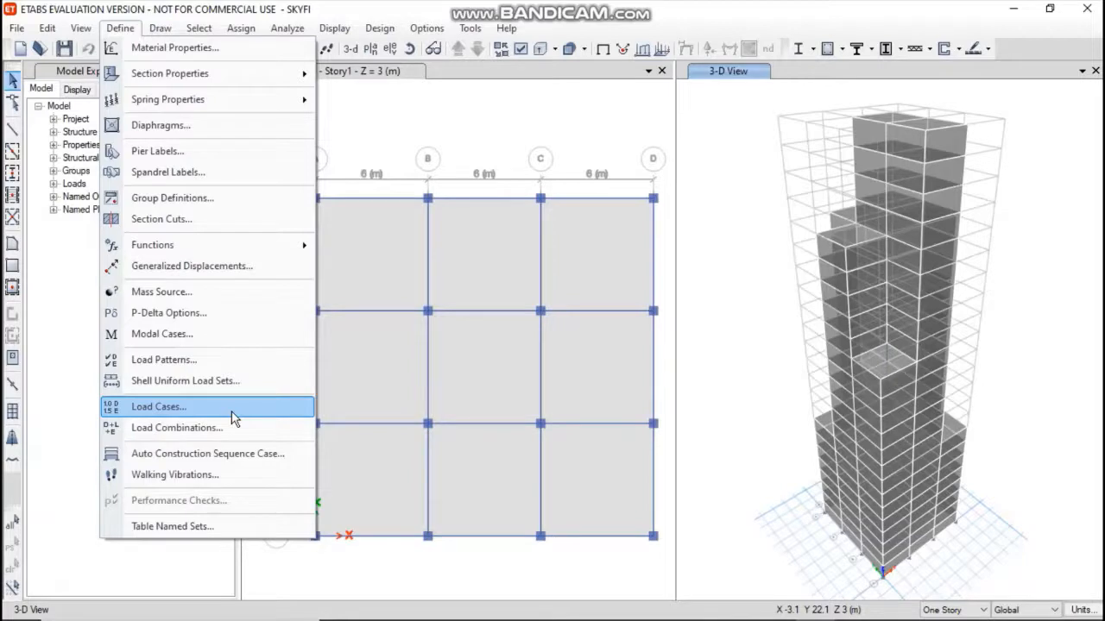
left_click(226, 367)
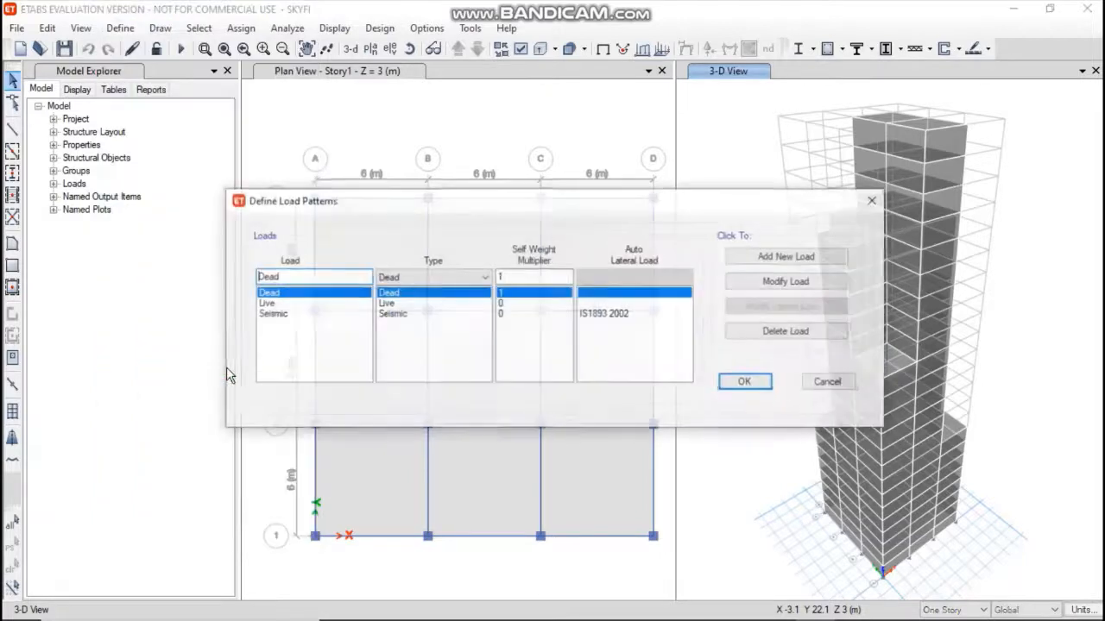
left_click(386, 315)
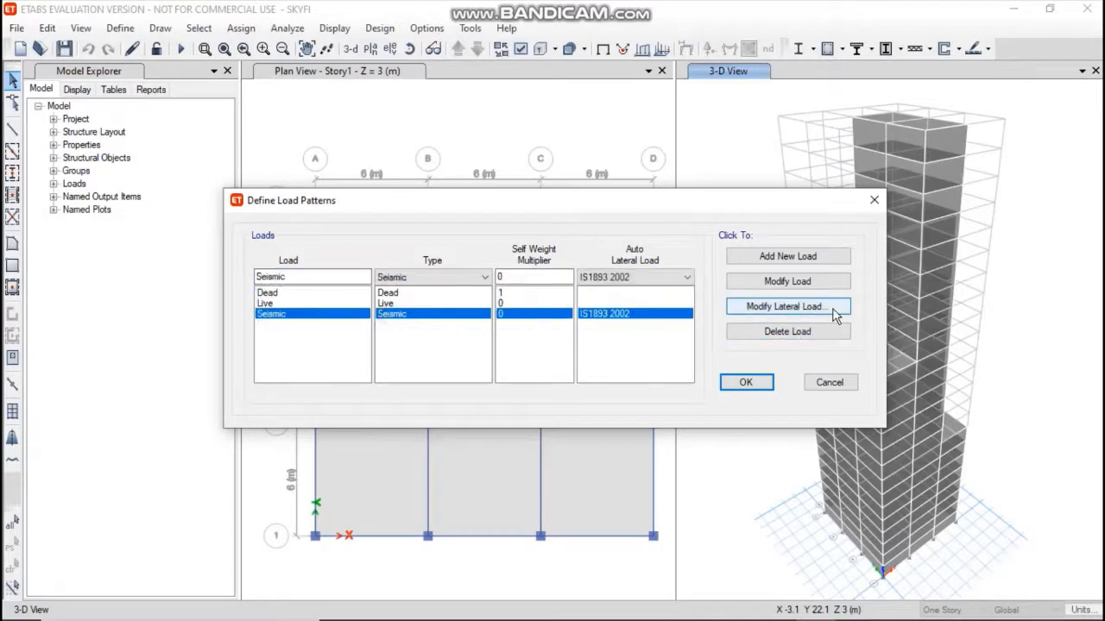
left_click(833, 312)
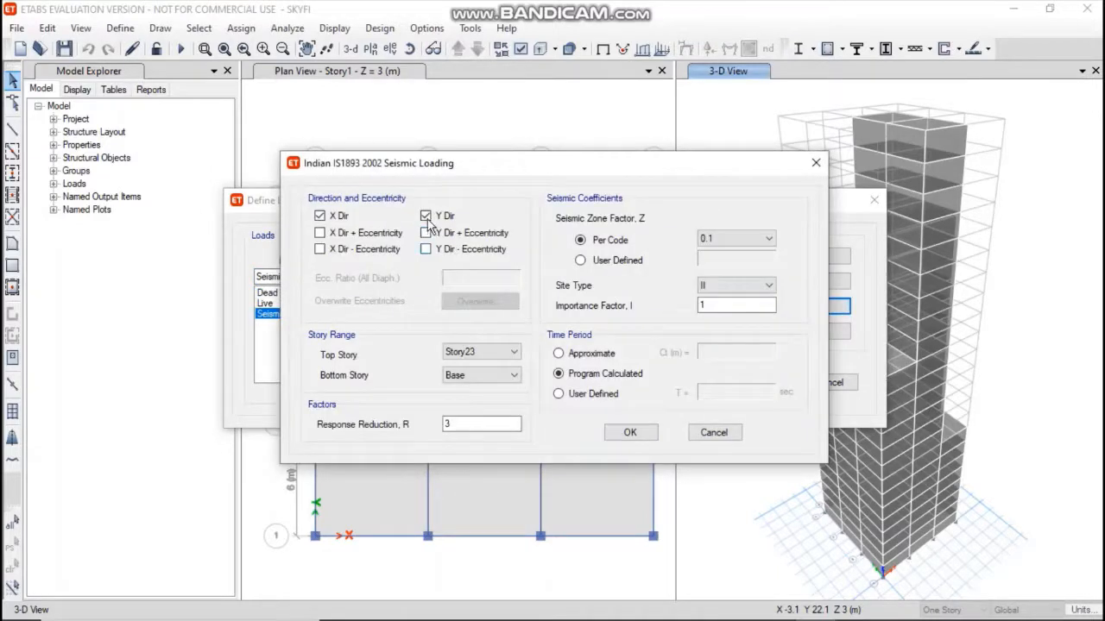
left_click(426, 216)
left_click(629, 433)
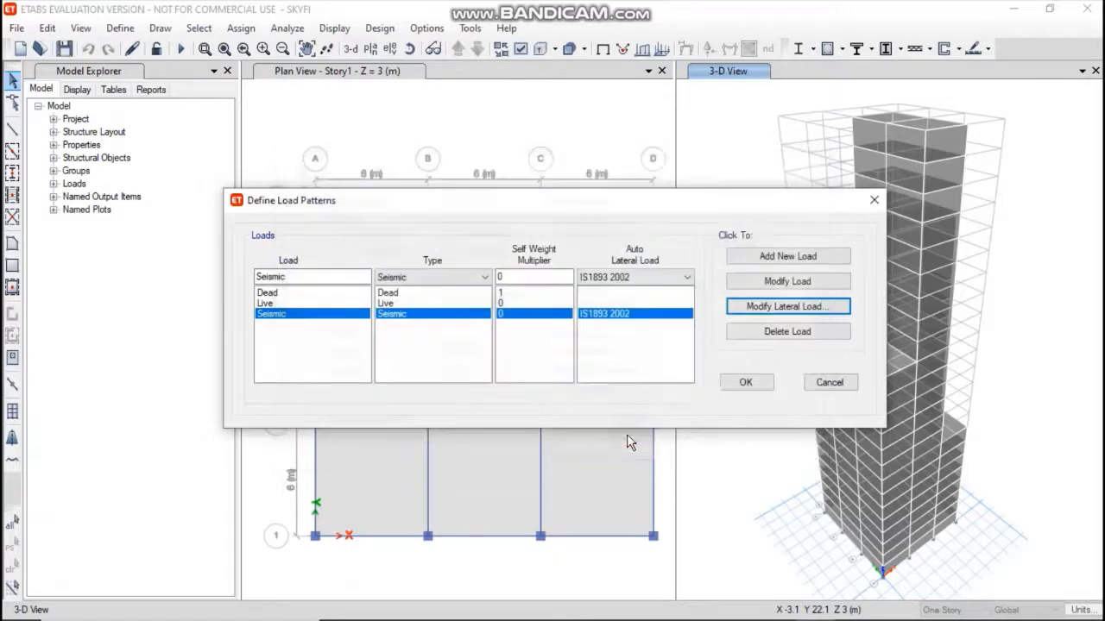
left_click(747, 382)
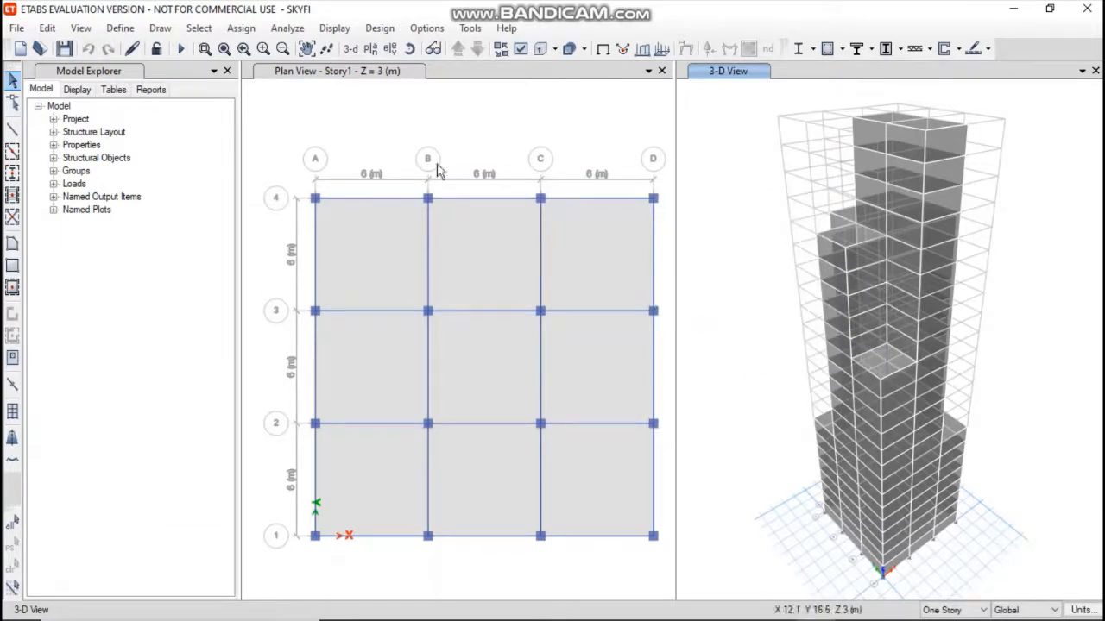
Add a new time history function of type From File and enter Time as its name.
left_click(120, 28)
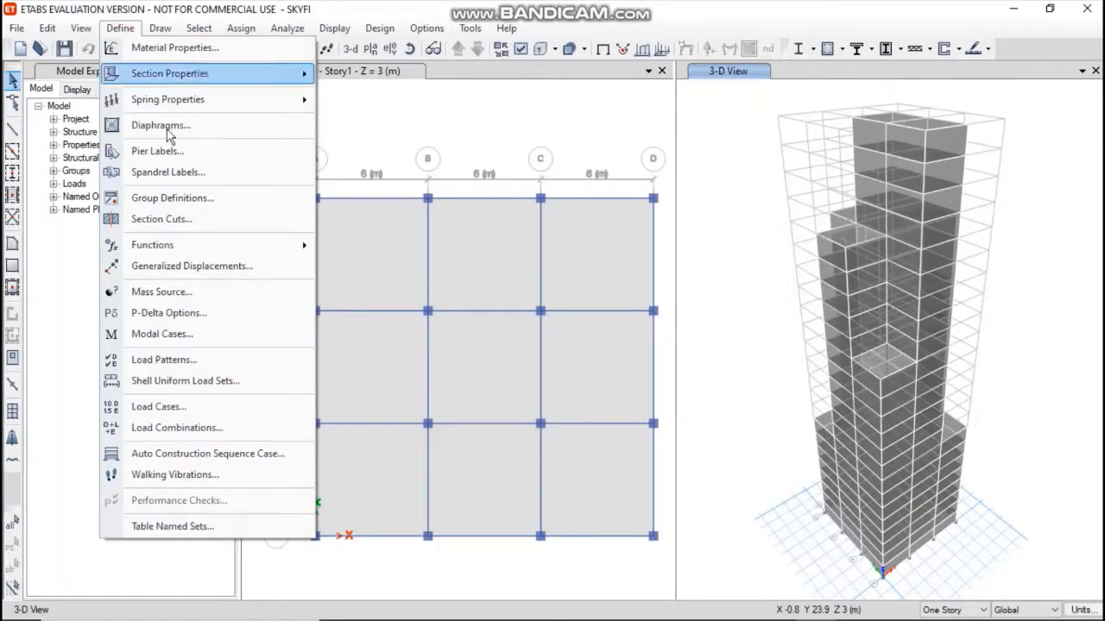
mouse_move(259, 245)
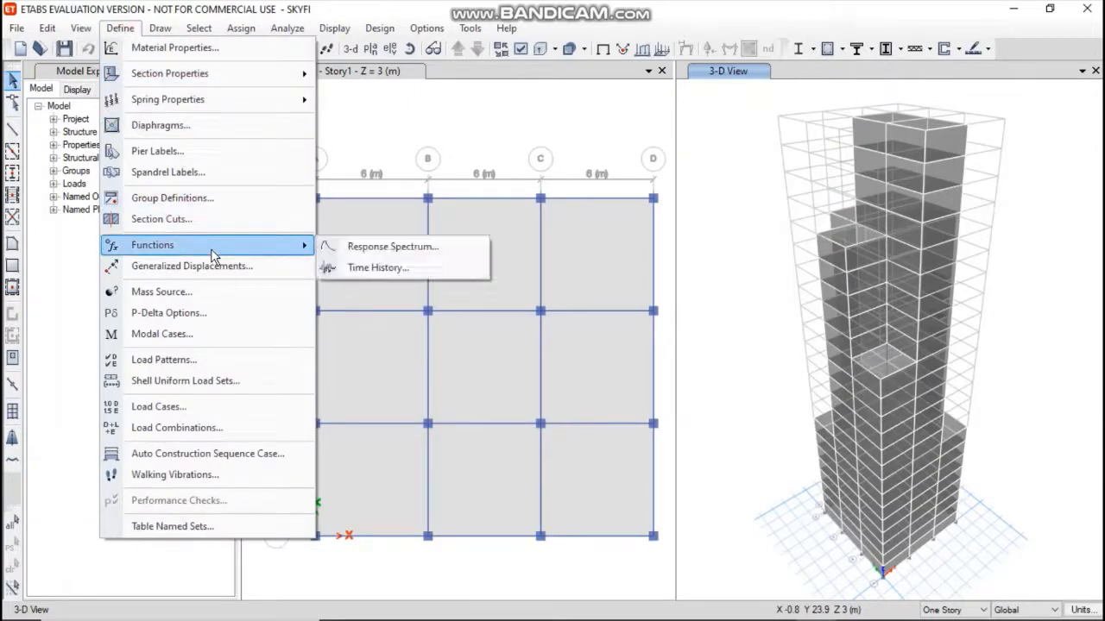
left_click(360, 267)
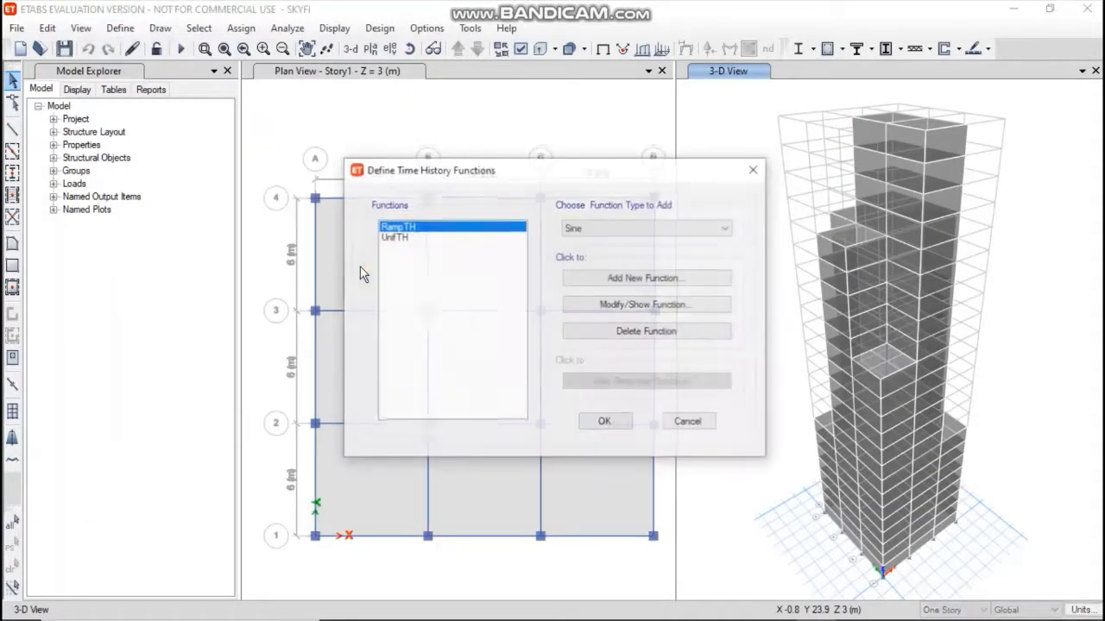
left_click(601, 233)
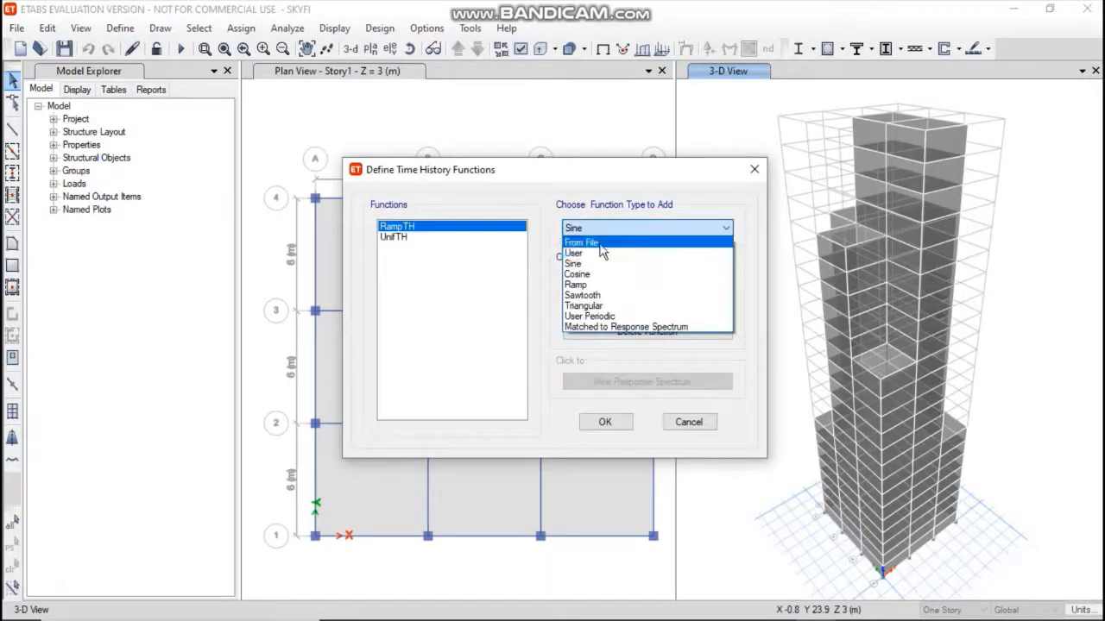
left_click(601, 245)
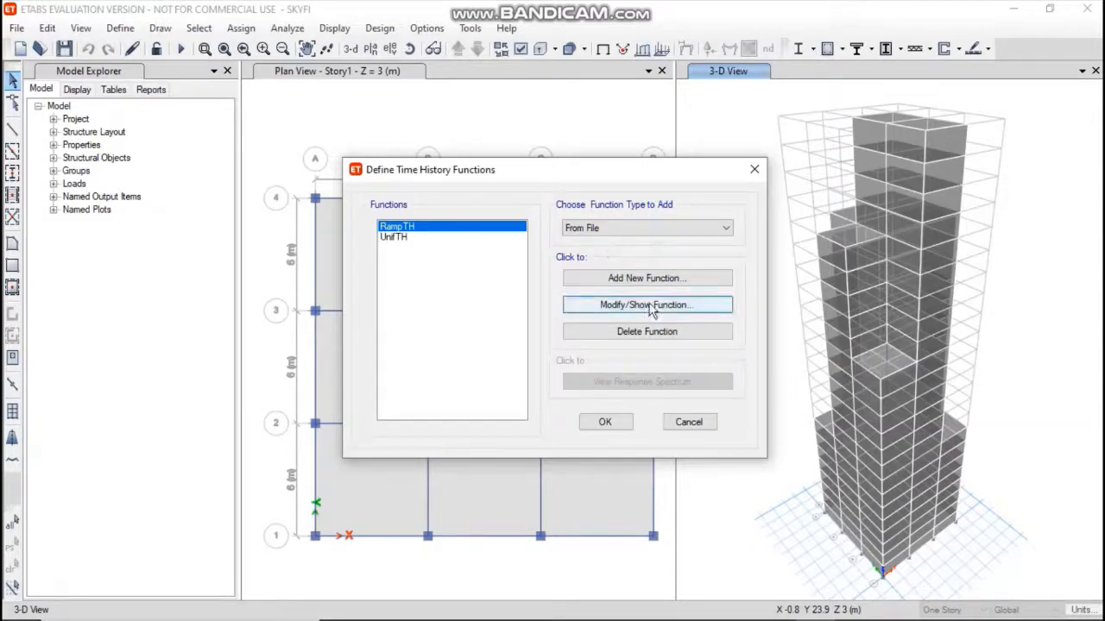
left_click(628, 274)
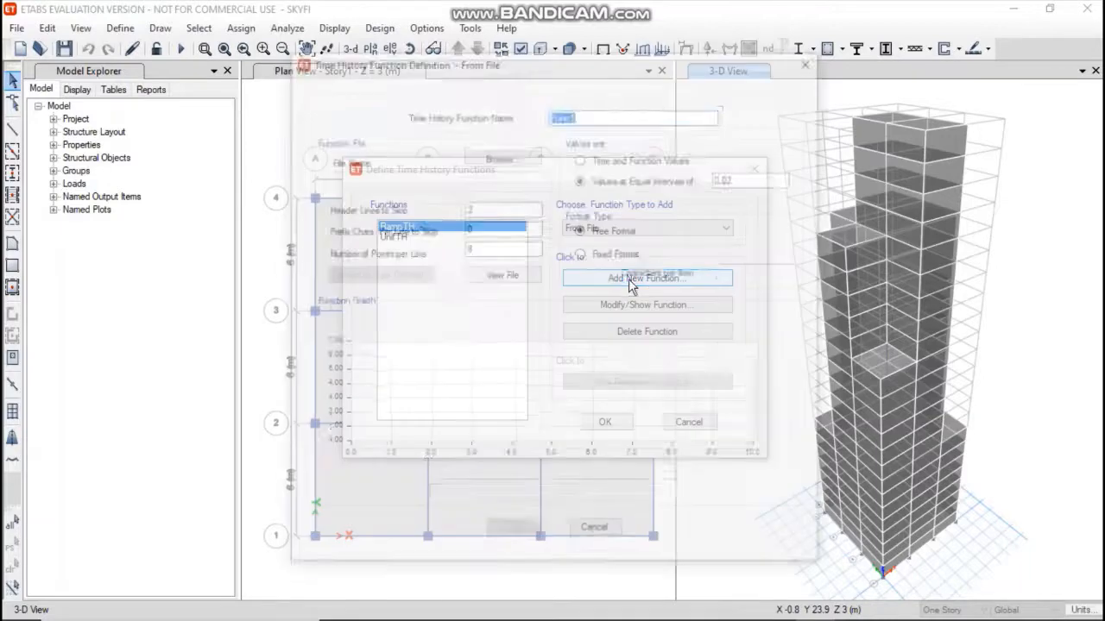
key("BackSpace")
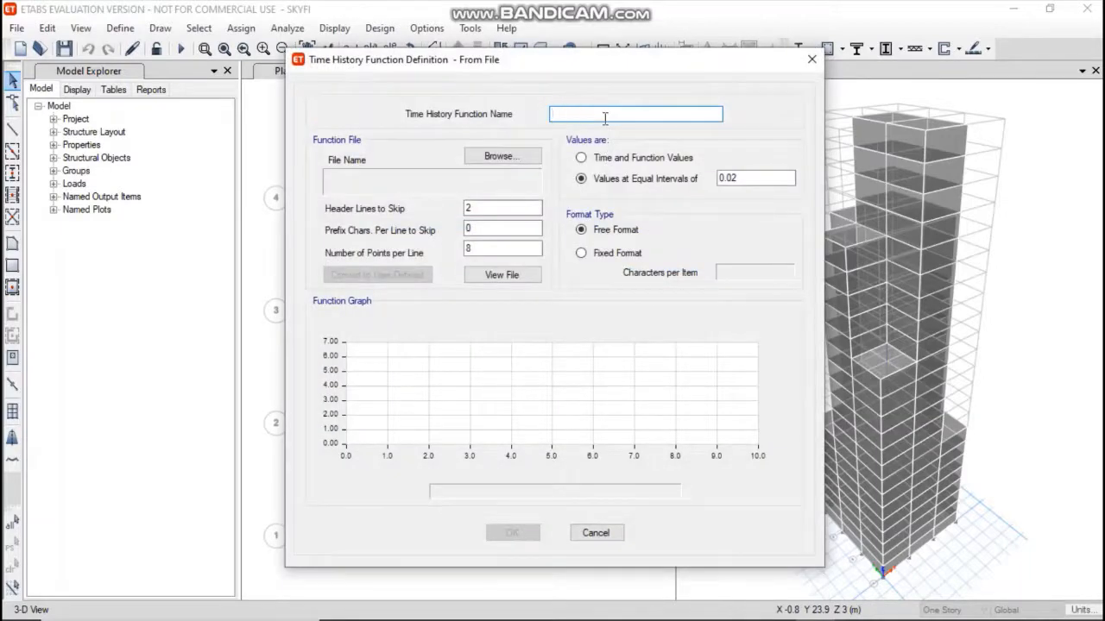
type("Time")
Load example-time-history-data (1) from Downloads as the time history function's data file and view the file's contents.
left_click(523, 156)
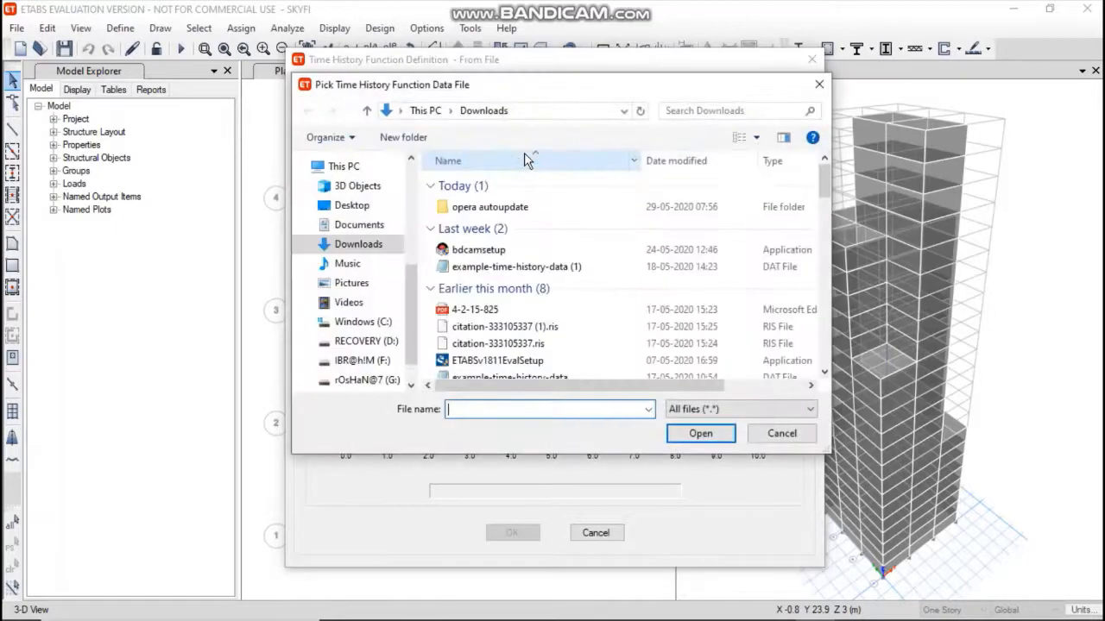
left_click(462, 271)
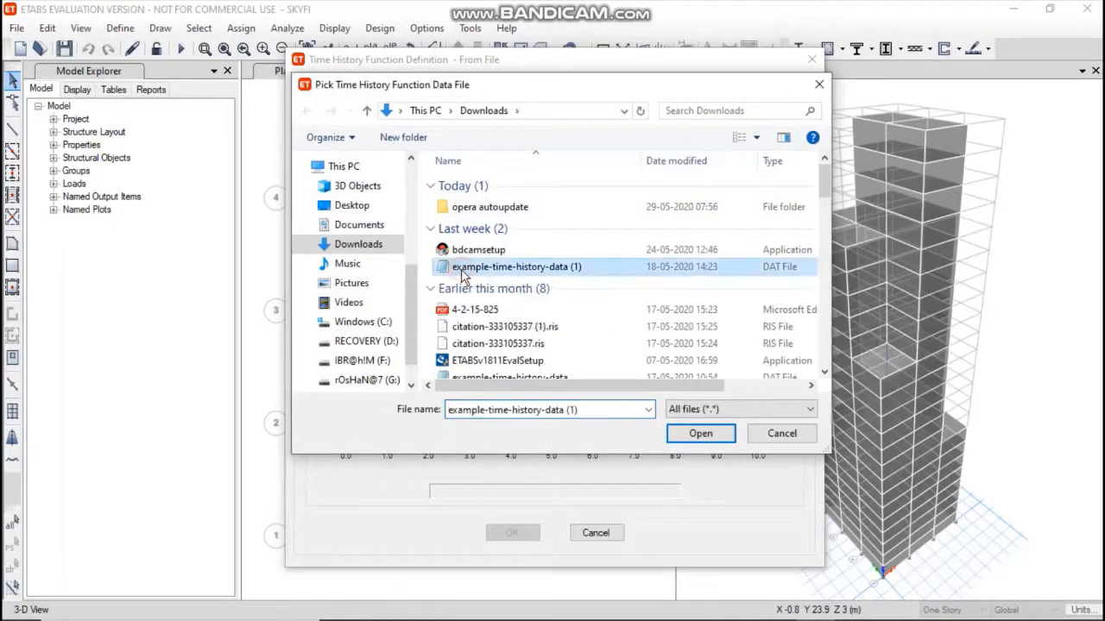
left_click(700, 434)
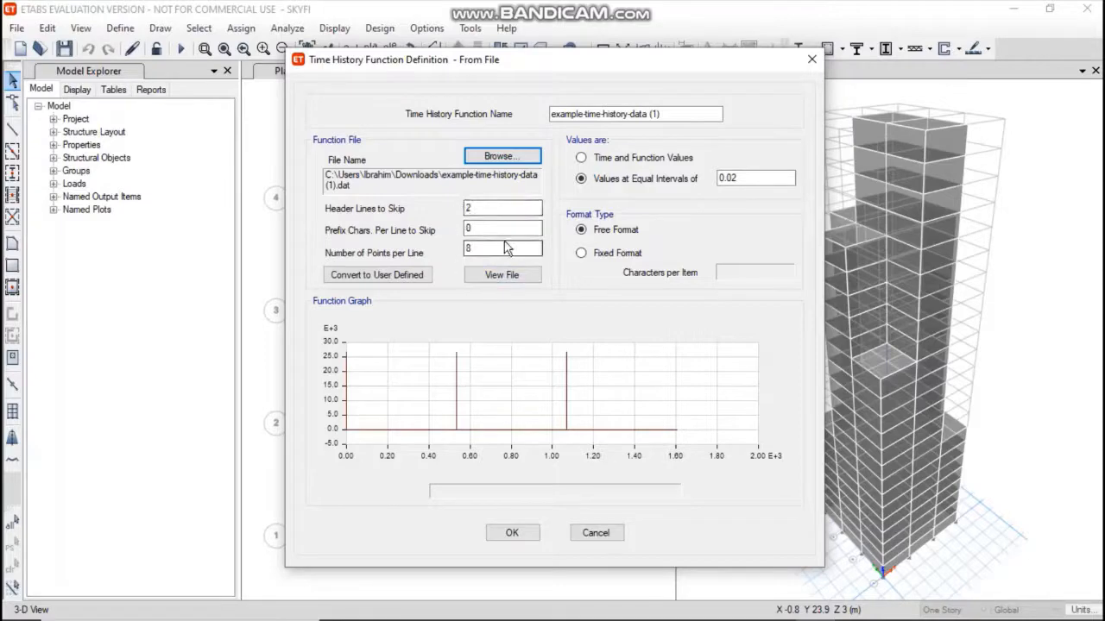
left_click(503, 275)
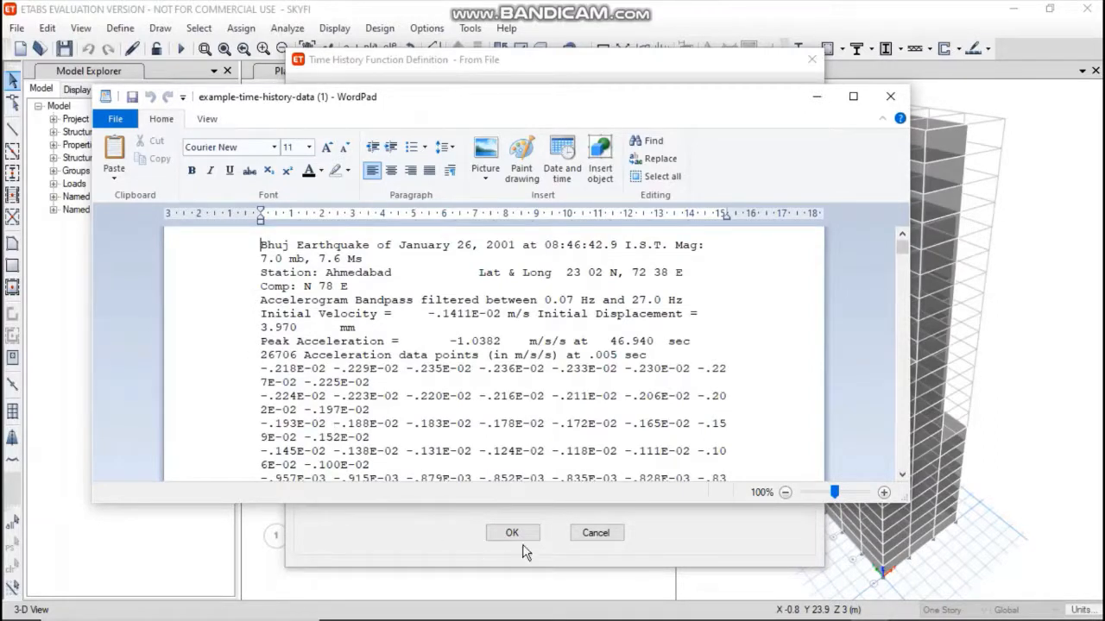
left_click(889, 95)
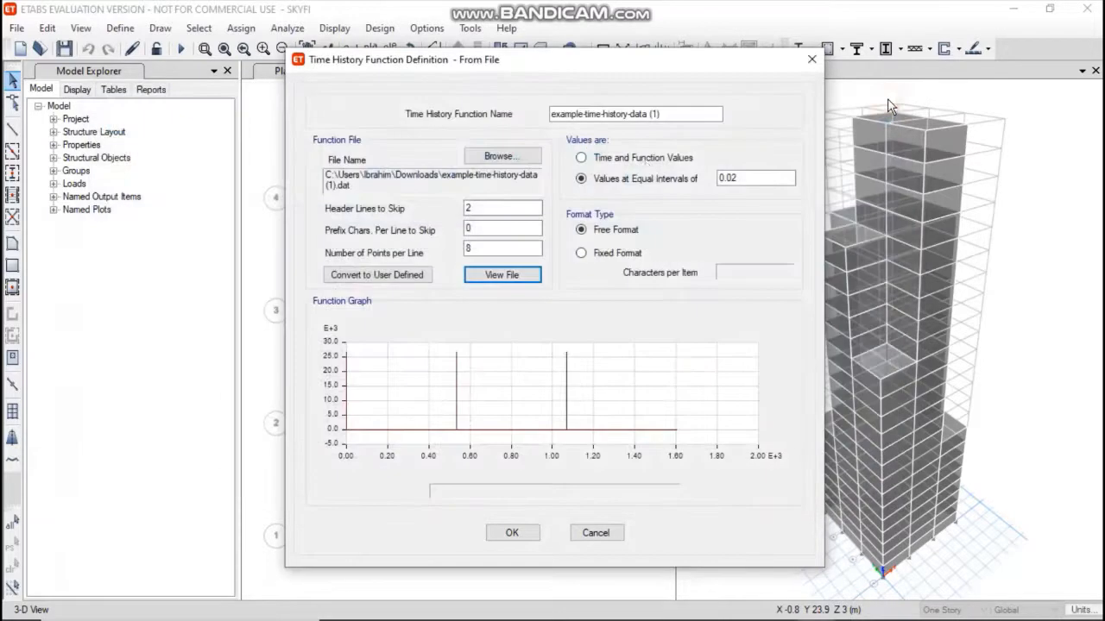
Set the function to skip 9 header lines, read 1 point per line and use Fixed Format, and save it.
left_click(505, 207)
key("BackSpace")
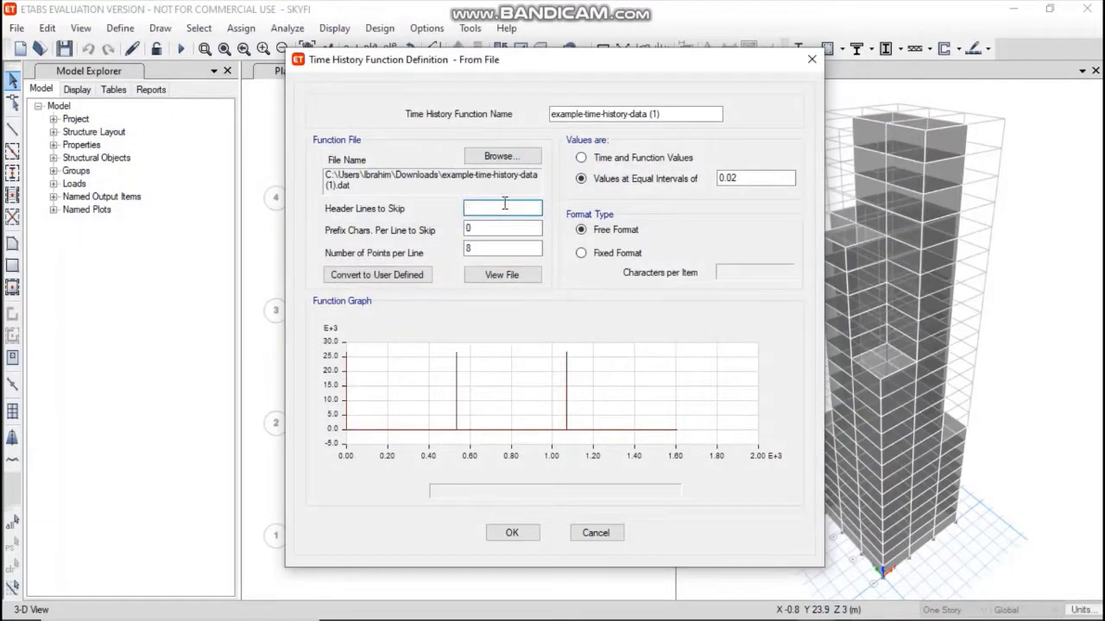
type("9")
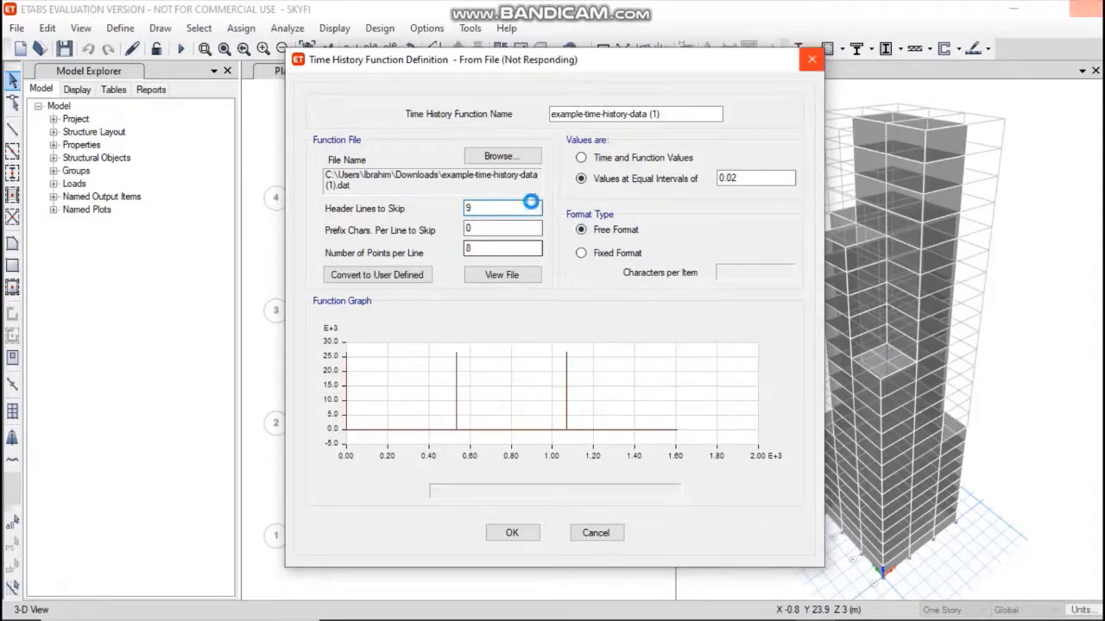
left_click(496, 248)
key("BackSpace")
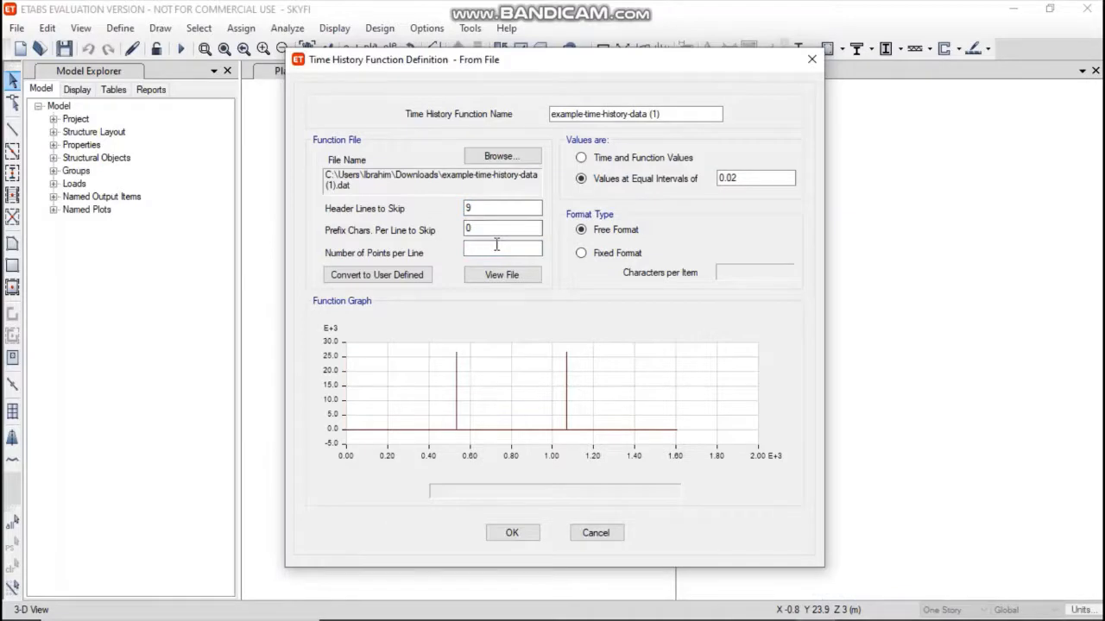
type("1")
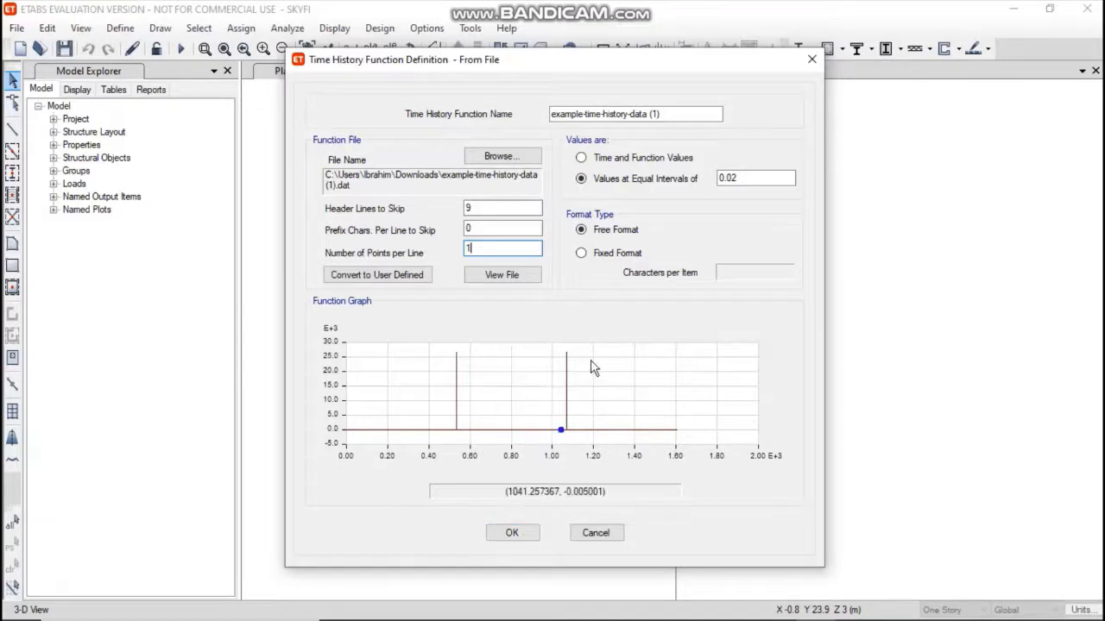
left_click(584, 258)
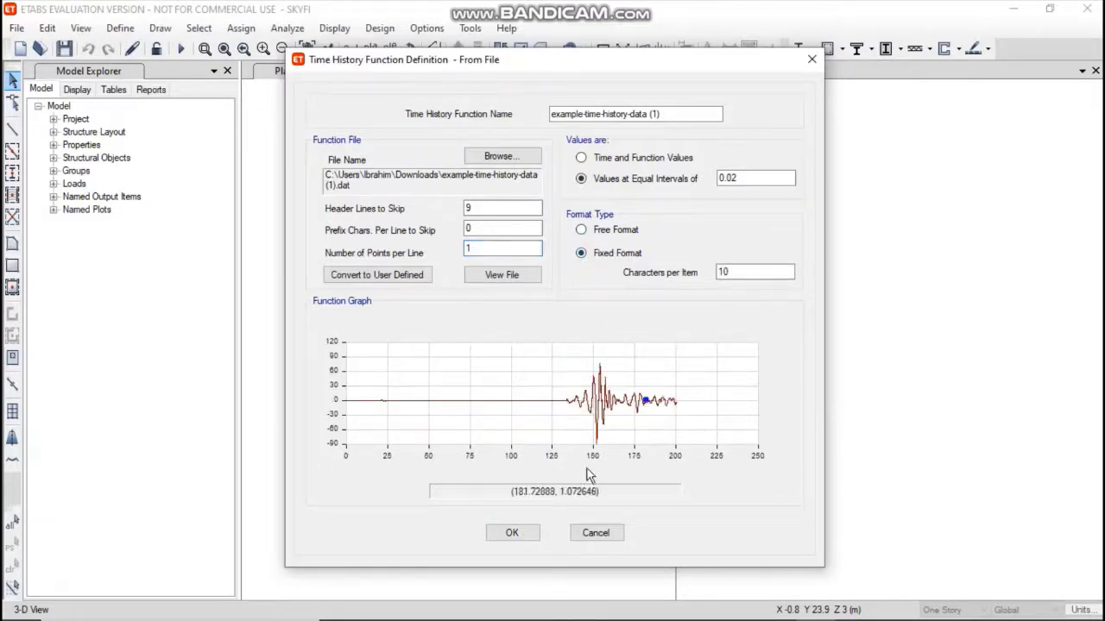
left_click(506, 533)
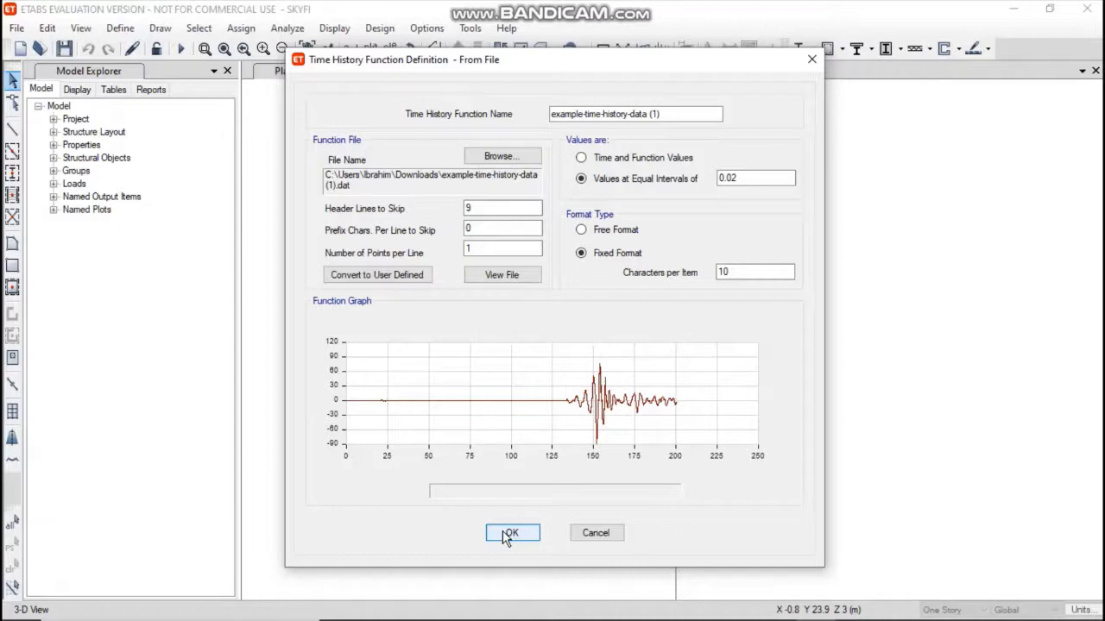
left_click(509, 533)
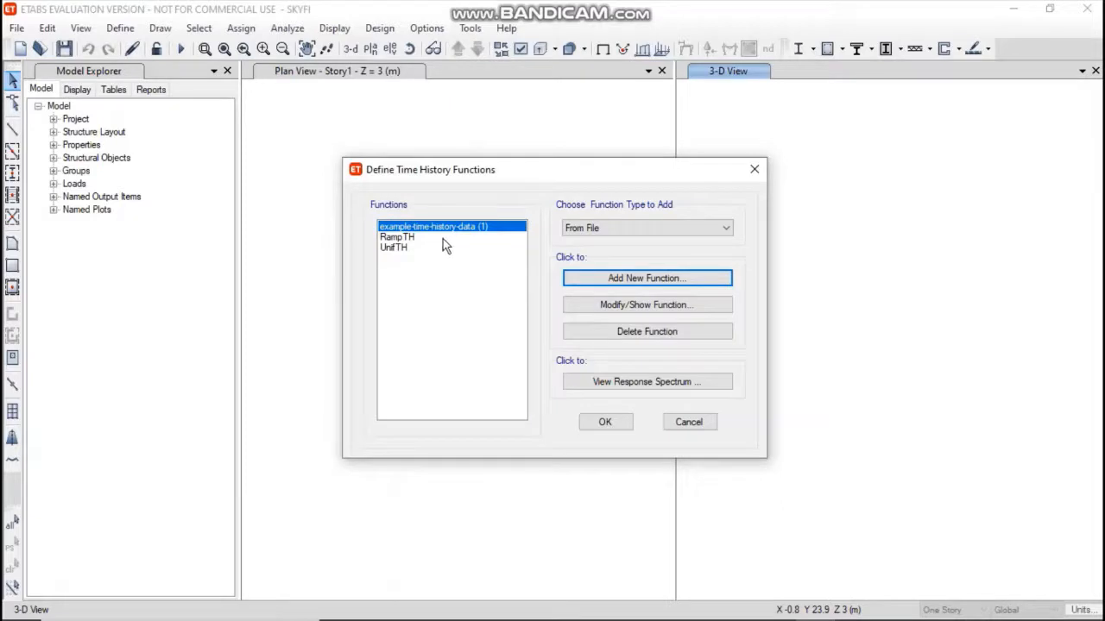
Rename the example-time-history-data (1) function as Time and save the time history functions.
left_click(653, 305)
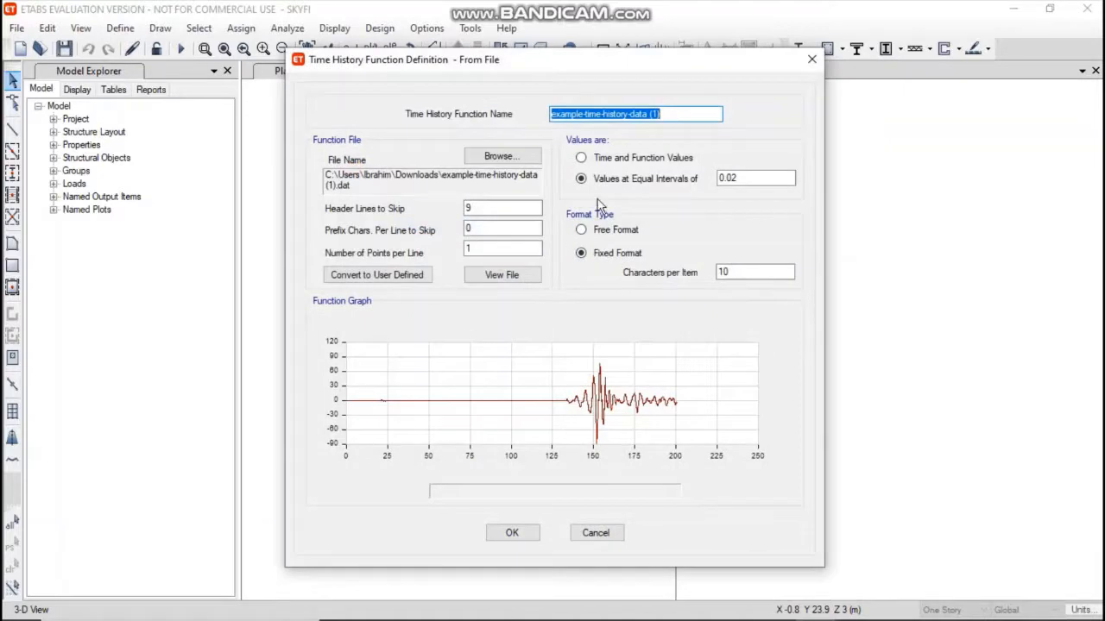
key("BackSpace")
type("T")
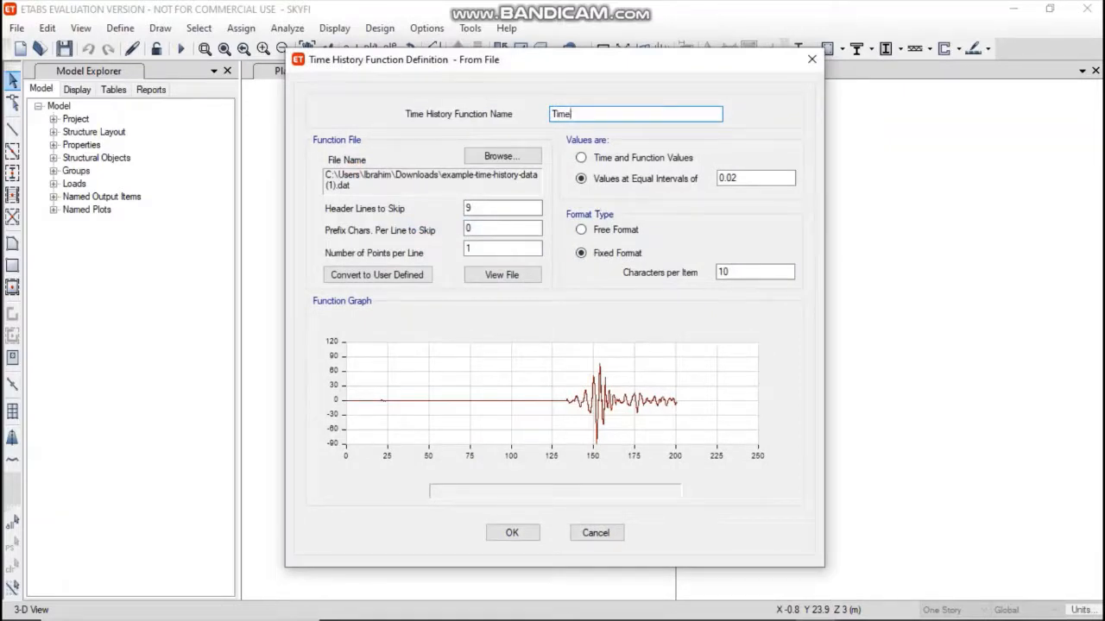
type("ime")
left_click(512, 535)
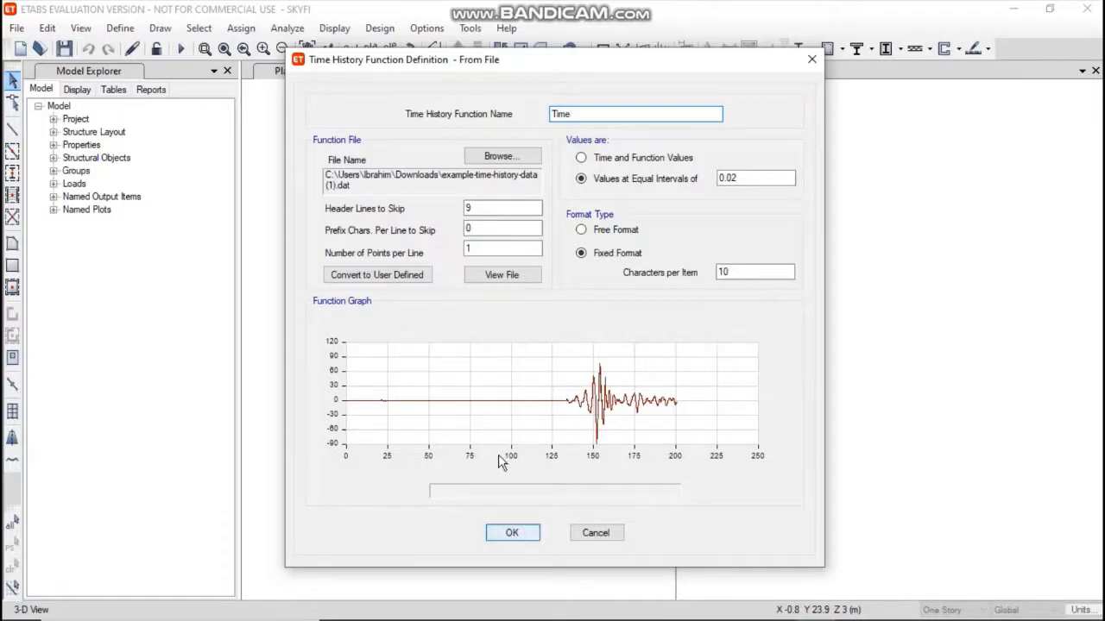
left_click(512, 533)
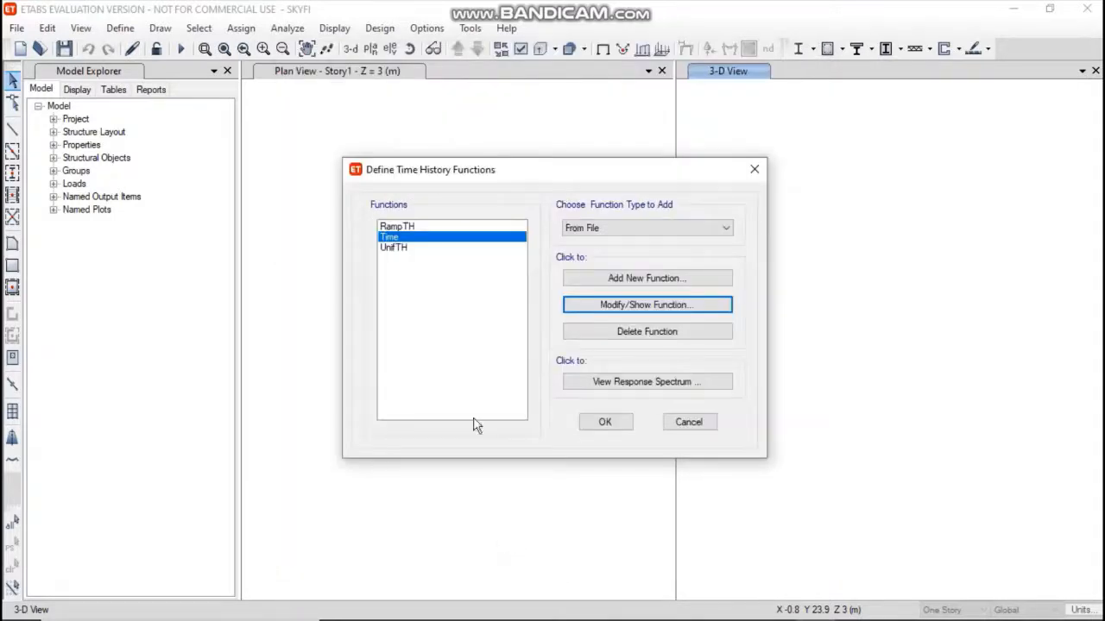
left_click(606, 423)
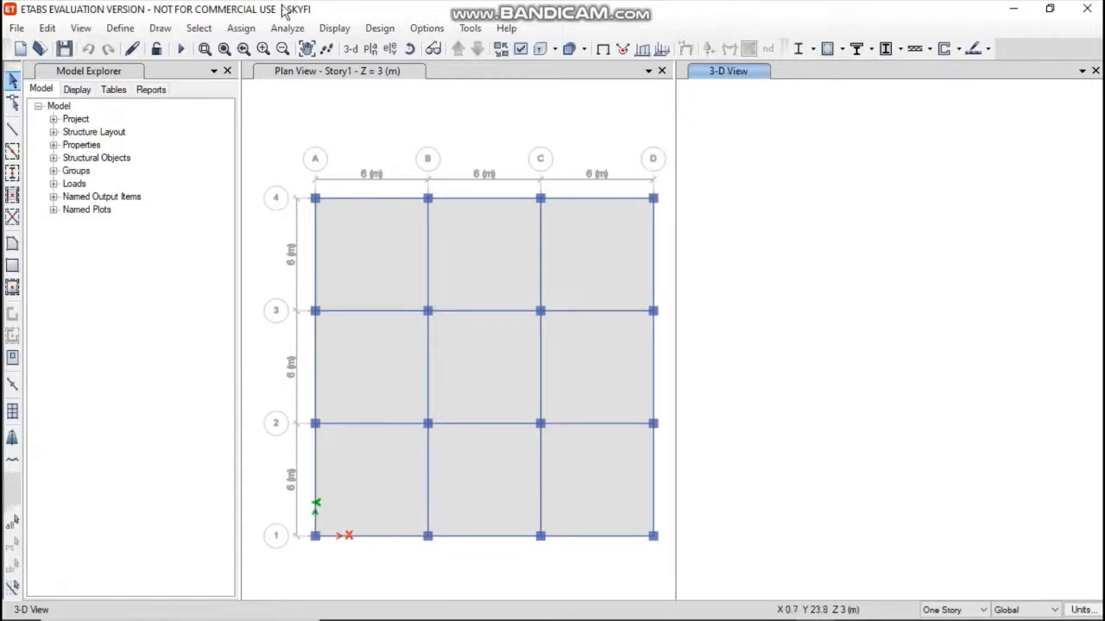
Delete the Response case from the load cases.
left_click(126, 29)
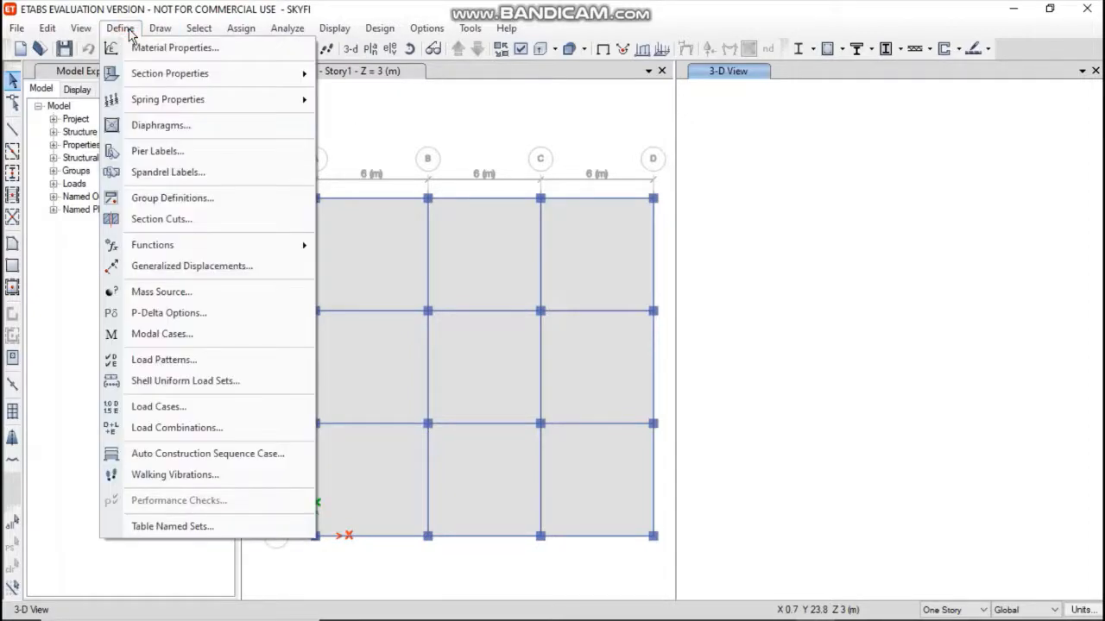
left_click(193, 410)
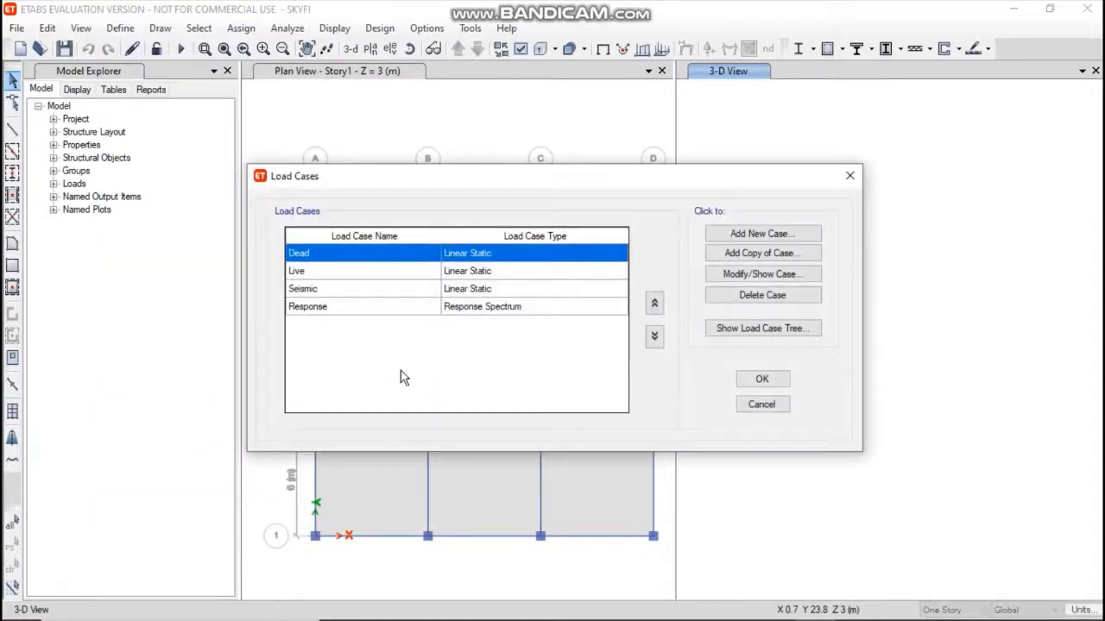
left_click(380, 312)
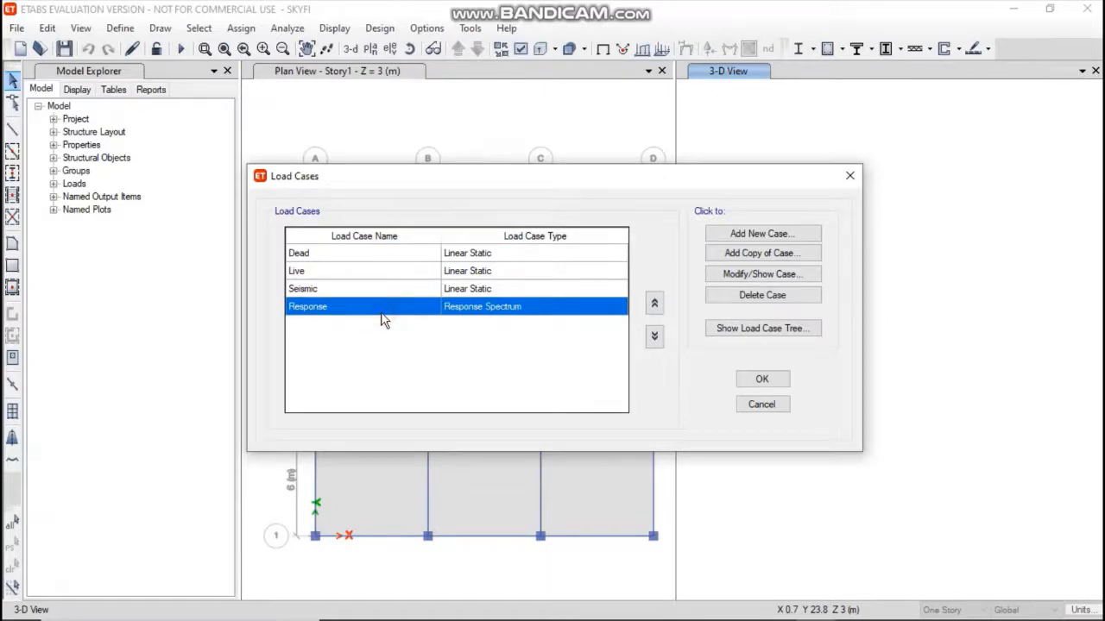
left_click(771, 298)
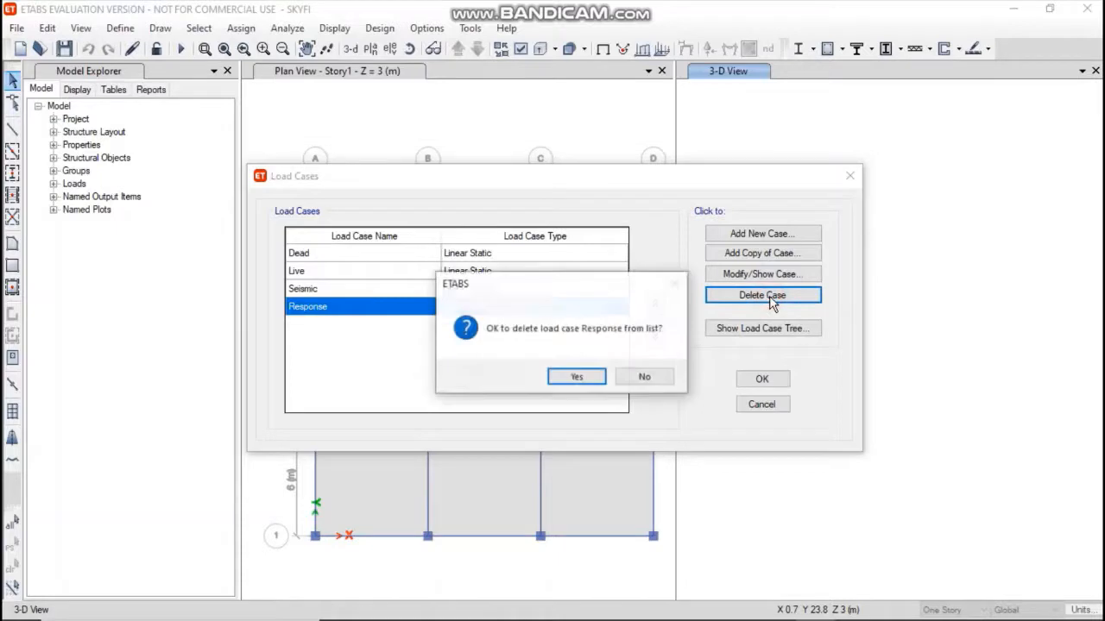
left_click(574, 377)
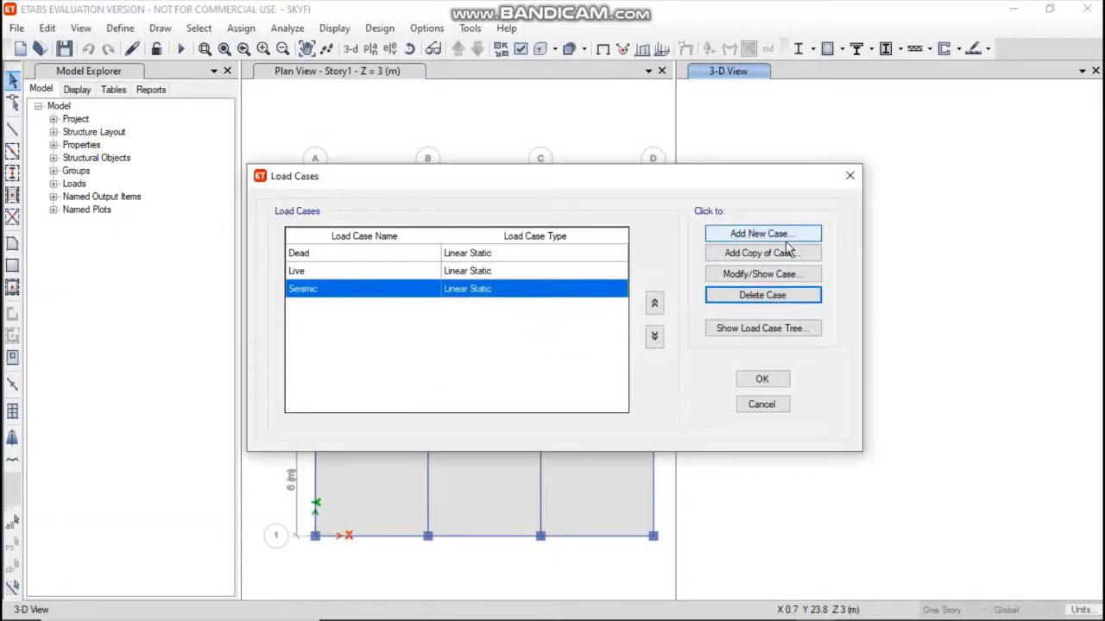
Add a new load case named Time and set its type to Time History.
left_click(787, 239)
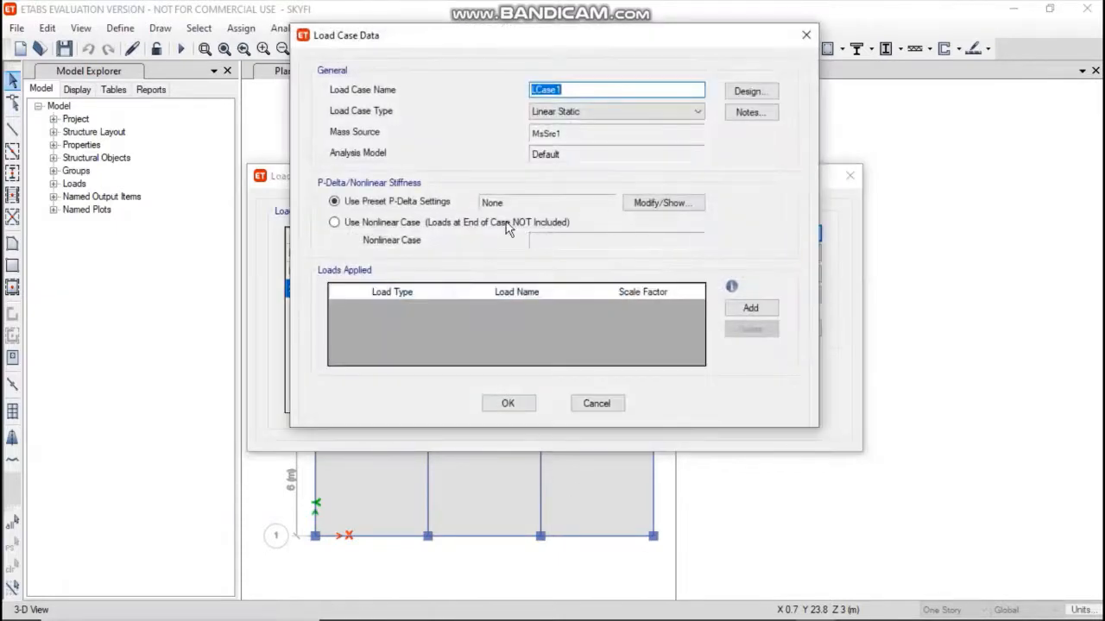
left_click(507, 224)
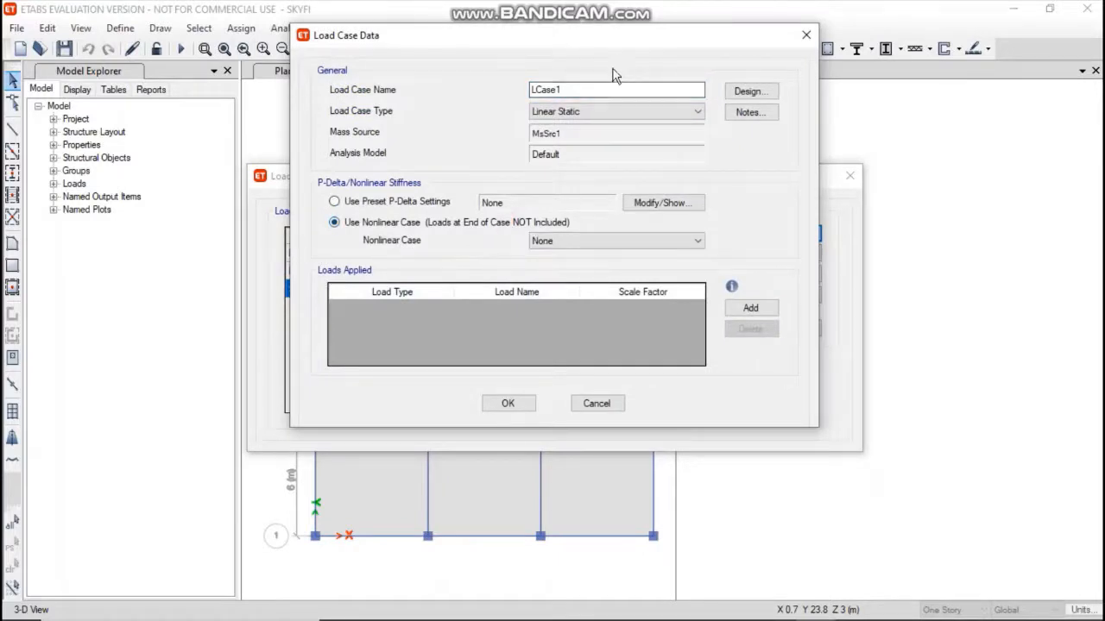
left_click(598, 89)
key("BackSpace")
key("BackSpace")
key("BackSpace")
key("BackSpace")
type("Tim")
left_click(678, 112)
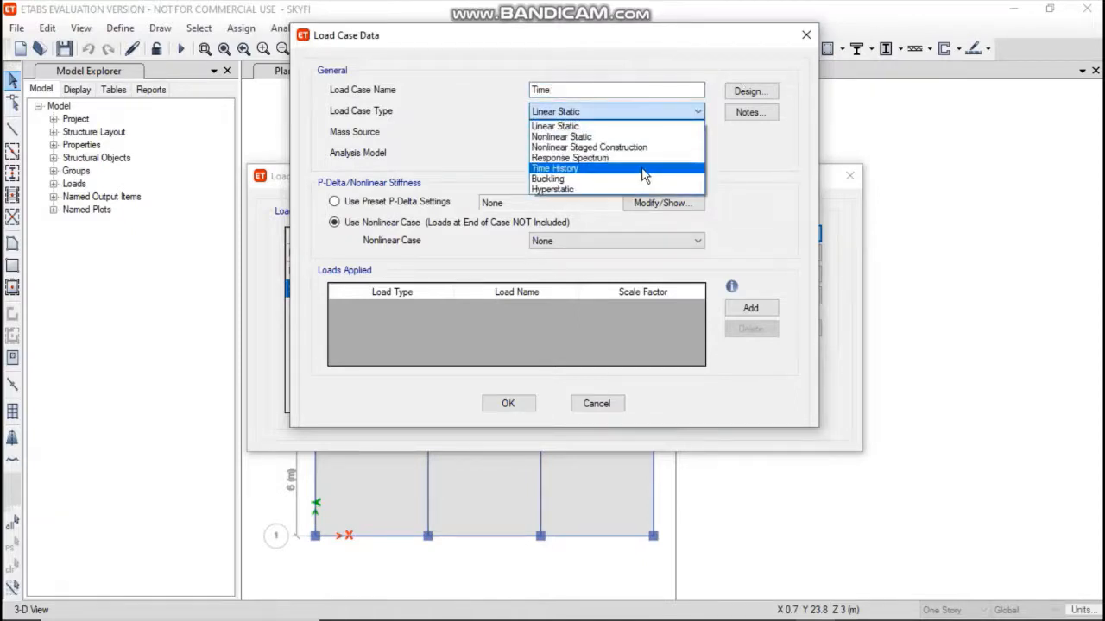
left_click(643, 169)
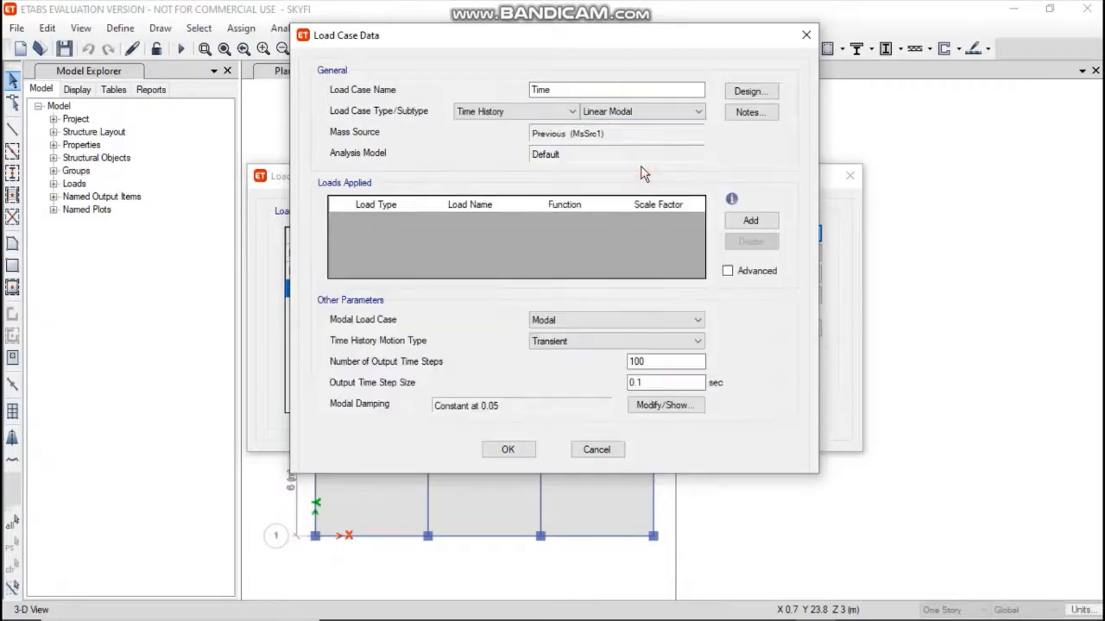
Add an Acceleration load to the Time case and assign it the Time function.
left_click(757, 223)
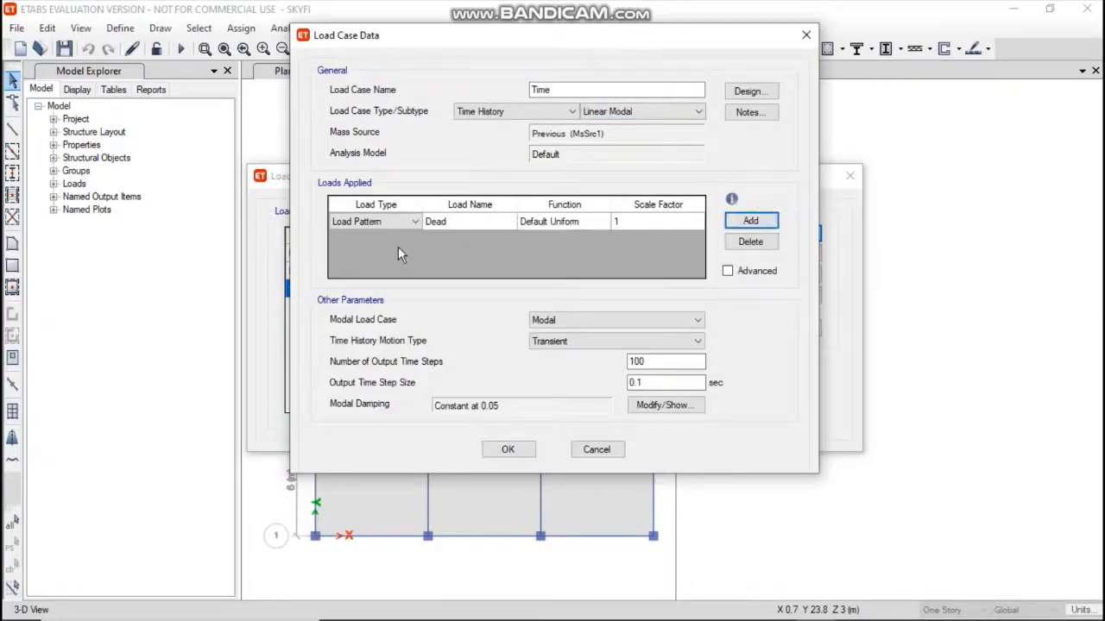
left_click(388, 221)
left_click(388, 221)
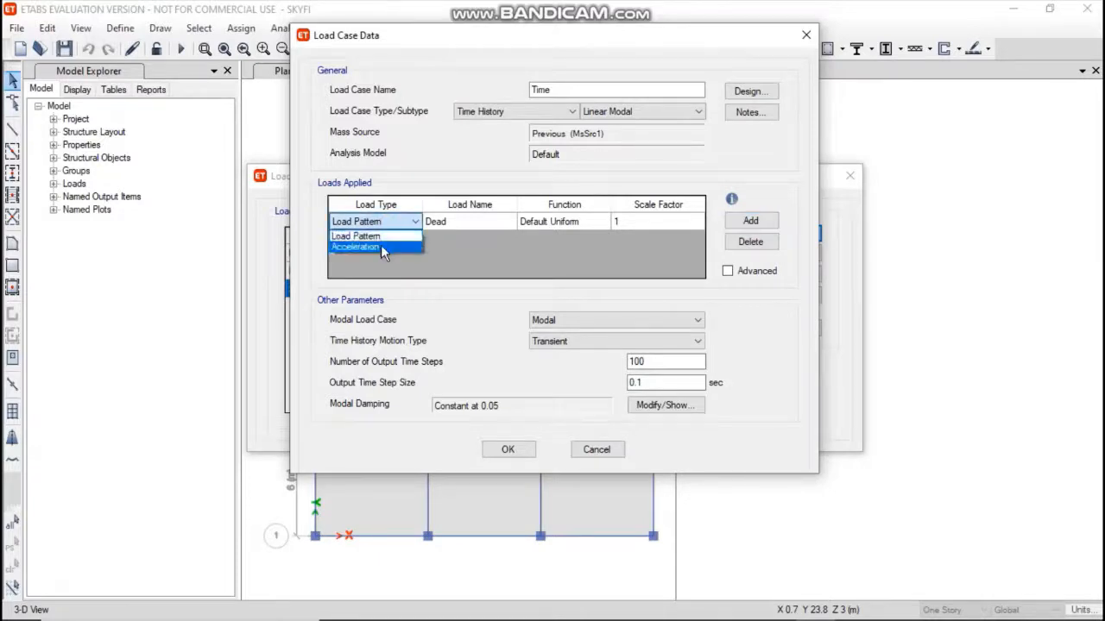
left_click(381, 247)
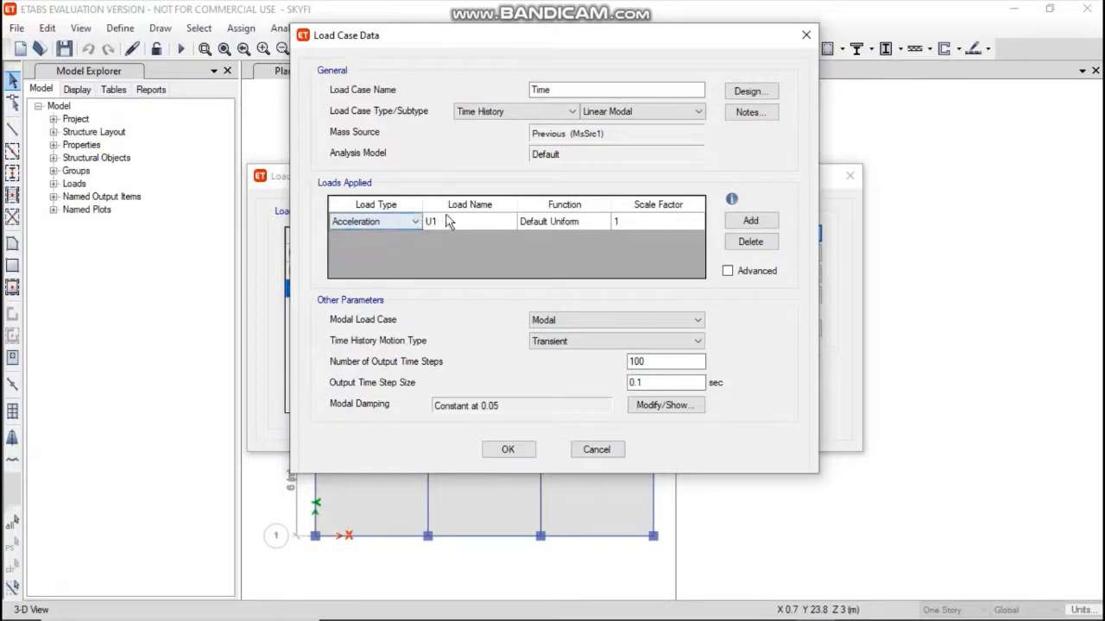
left_click(594, 223)
left_click(603, 222)
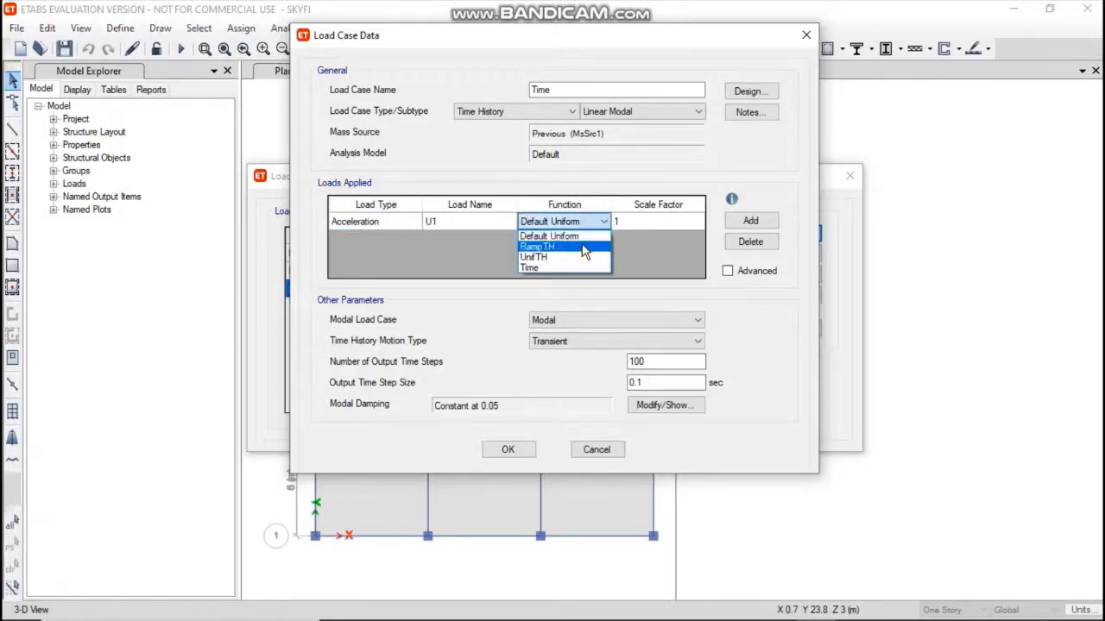
left_click(569, 268)
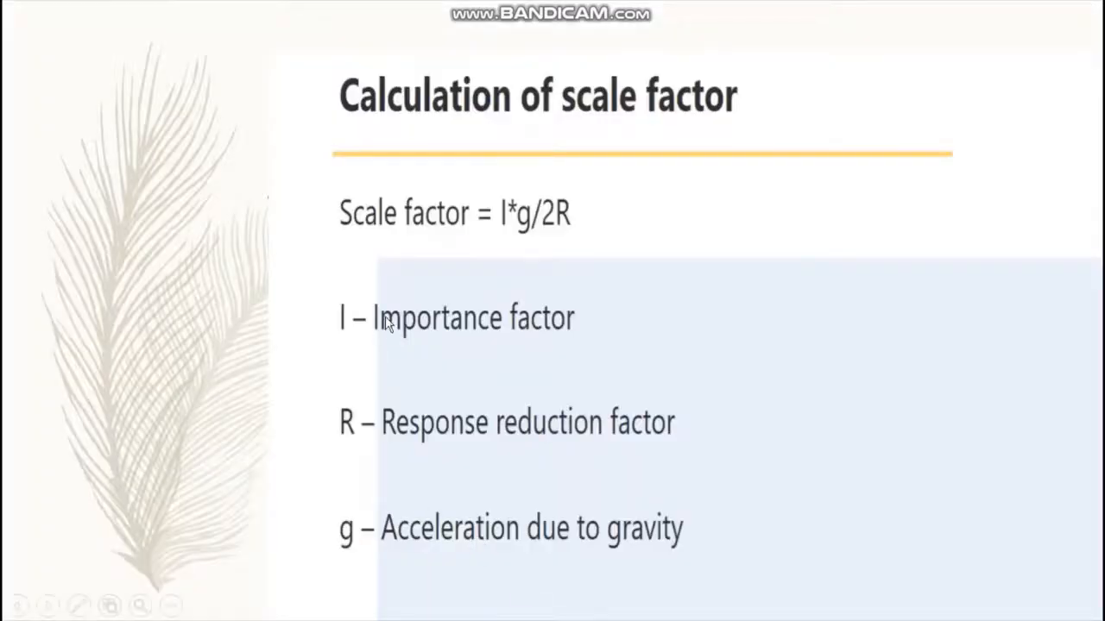
Set the acceleration load's scale factor to 1 and save the Time case and the load cases.
left_click(657, 334)
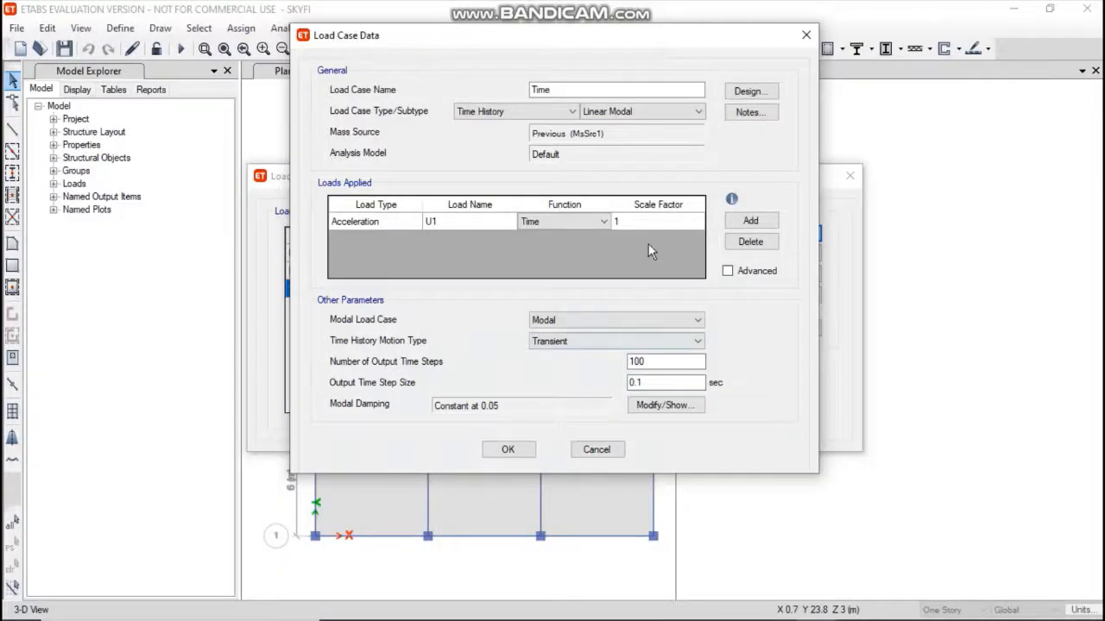
left_click(635, 222)
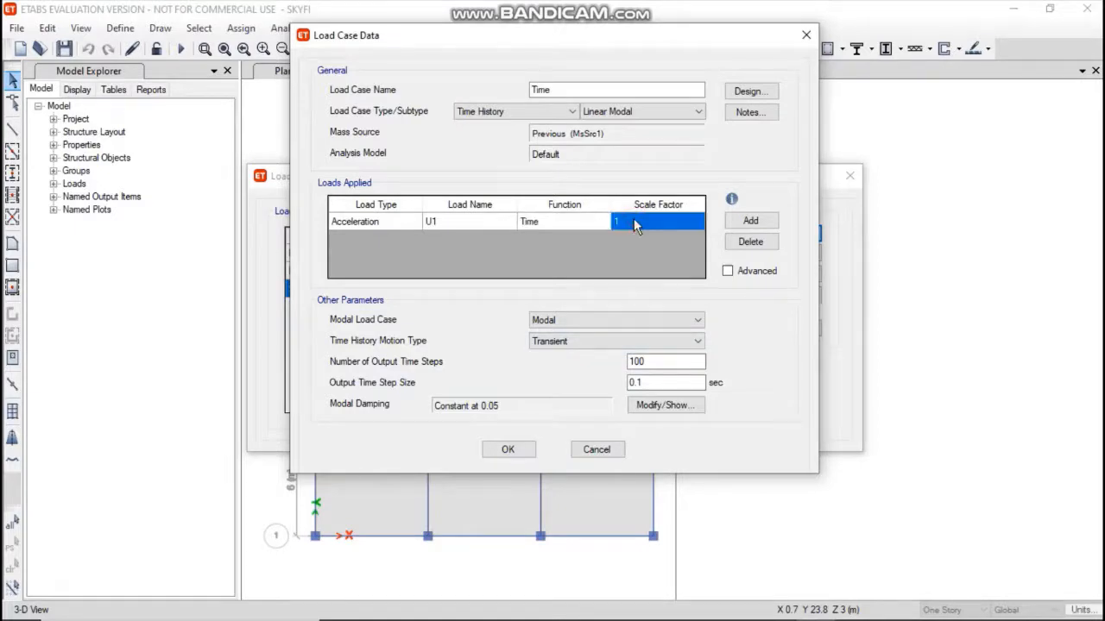
left_click(630, 222)
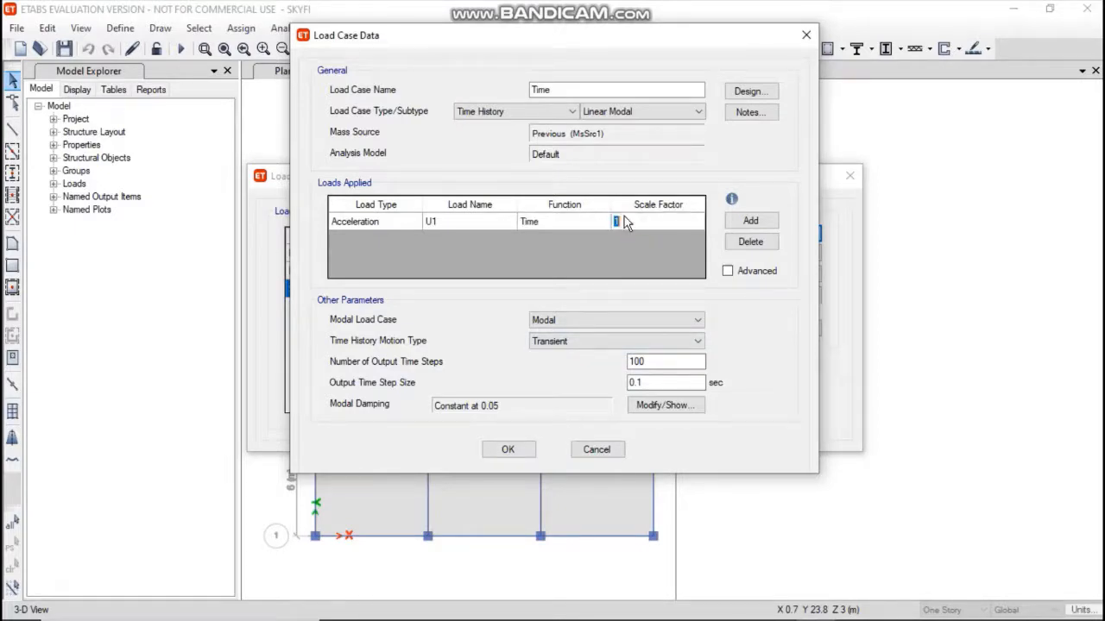
type("1")
left_click(514, 451)
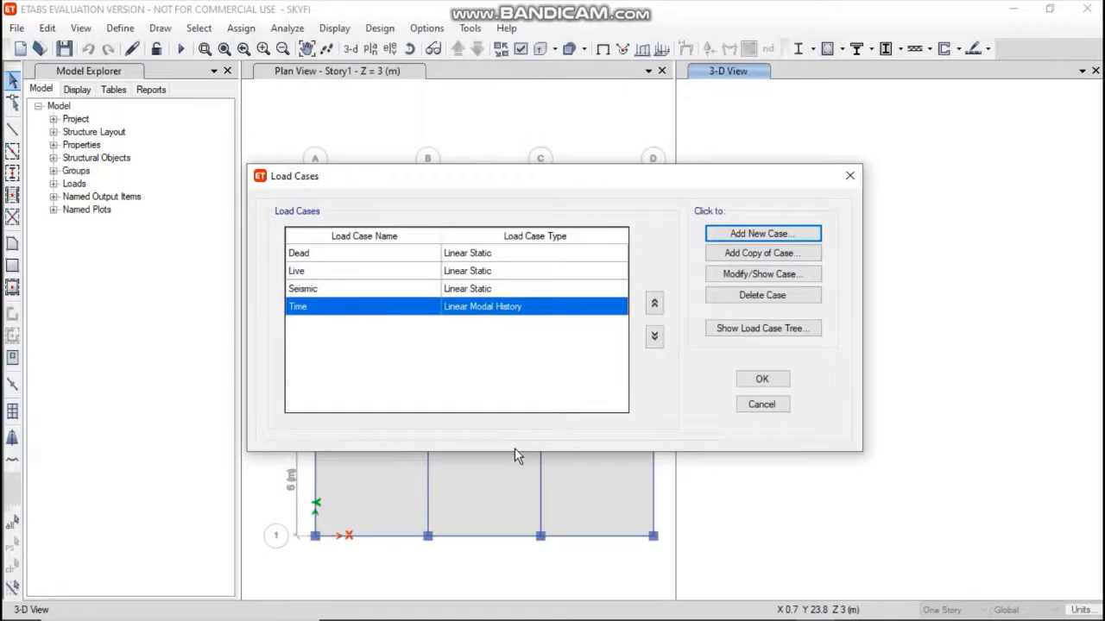
left_click(764, 381)
left_click(768, 382)
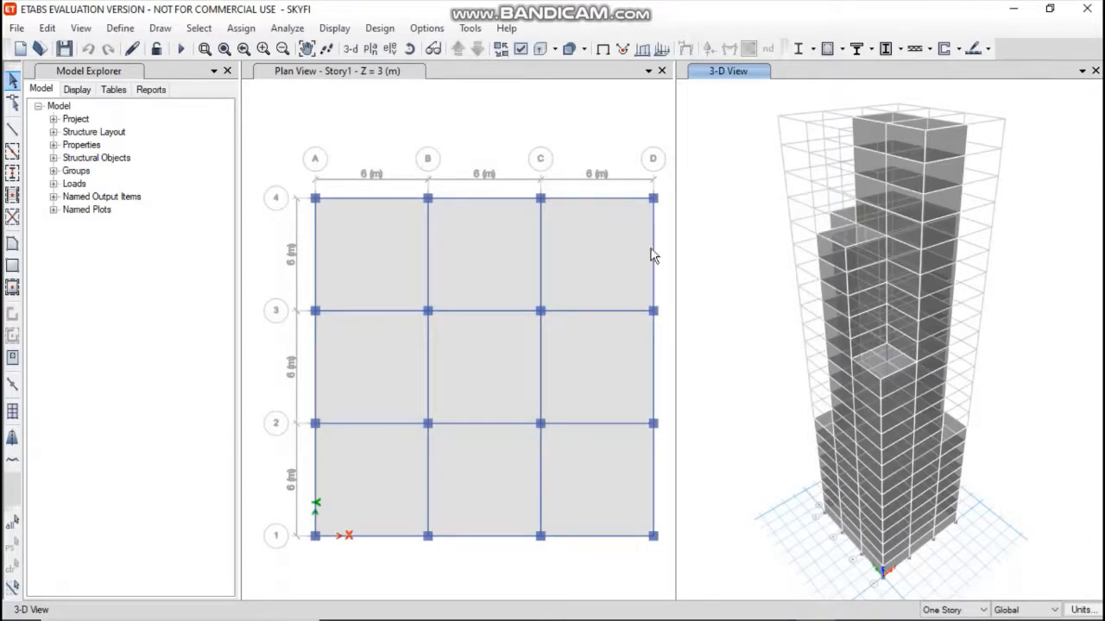
Run the analysis for the Modal, Seismic and Time load cases and dismiss the analysis messages.
left_click(278, 31)
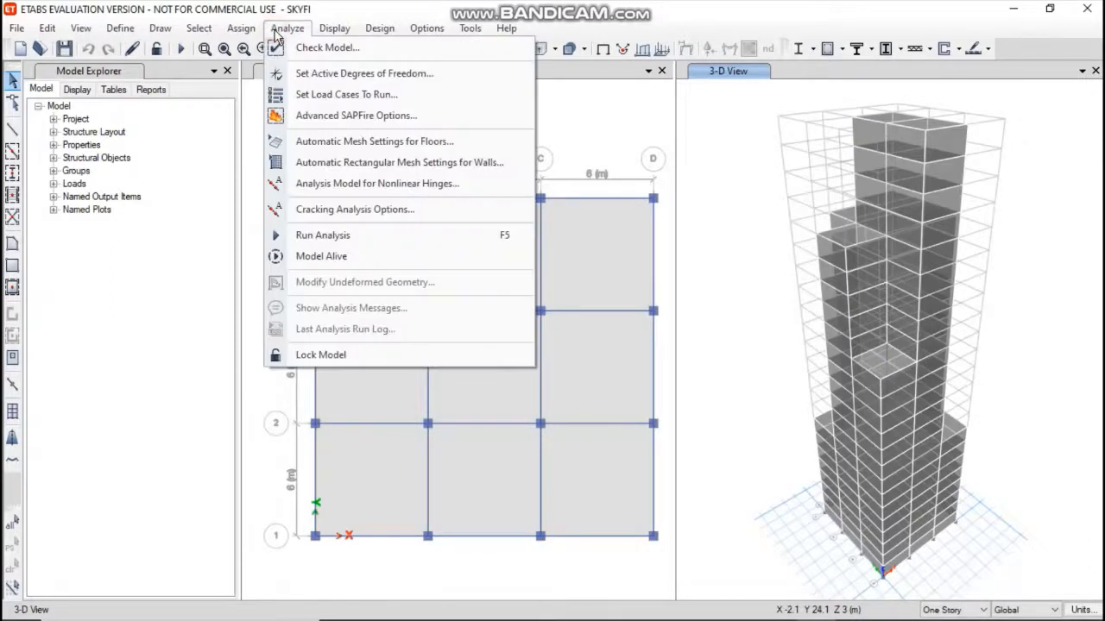
left_click(320, 96)
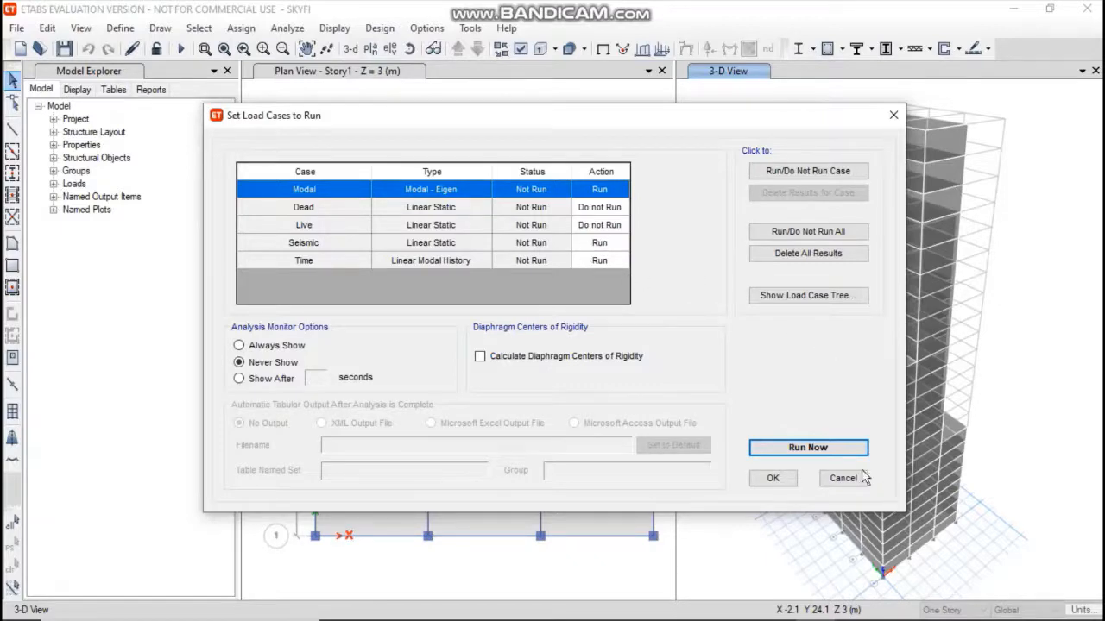
left_click(830, 449)
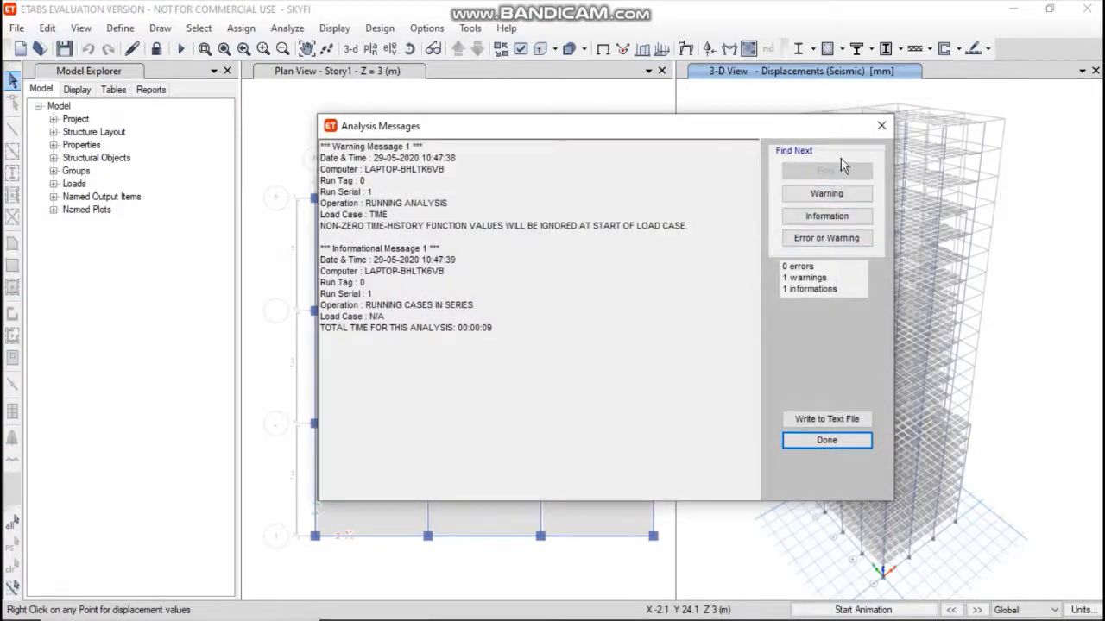
left_click(881, 125)
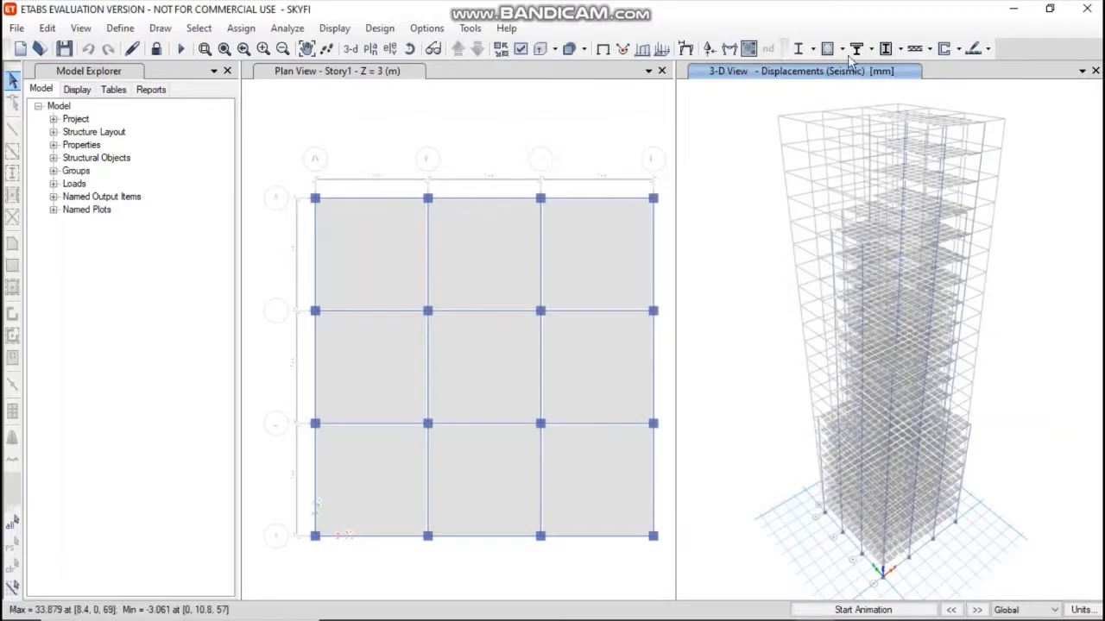
Show the frame Shear 2-2 force diagram for mode 1 of the Modal case in the 3-D view.
mouse_move(962, 457)
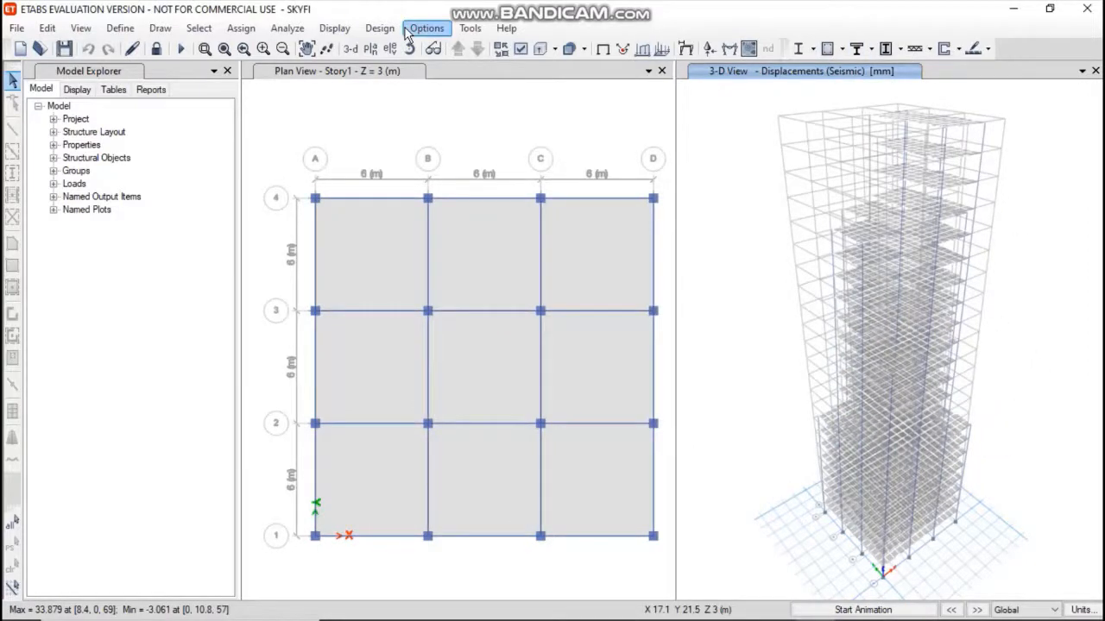
left_click(379, 31)
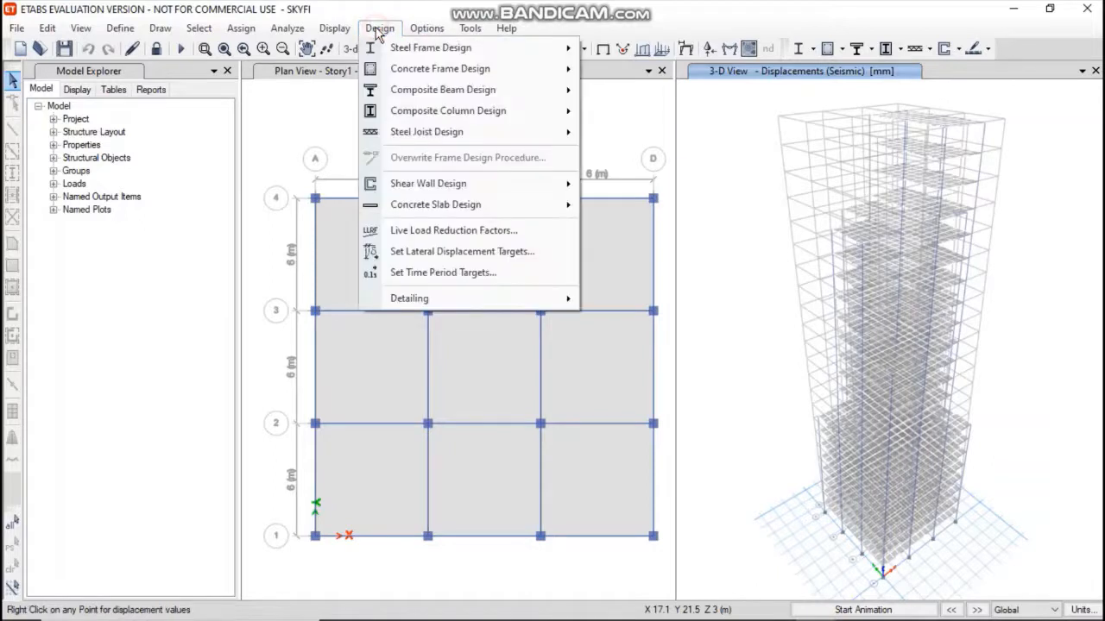
mouse_move(345, 29)
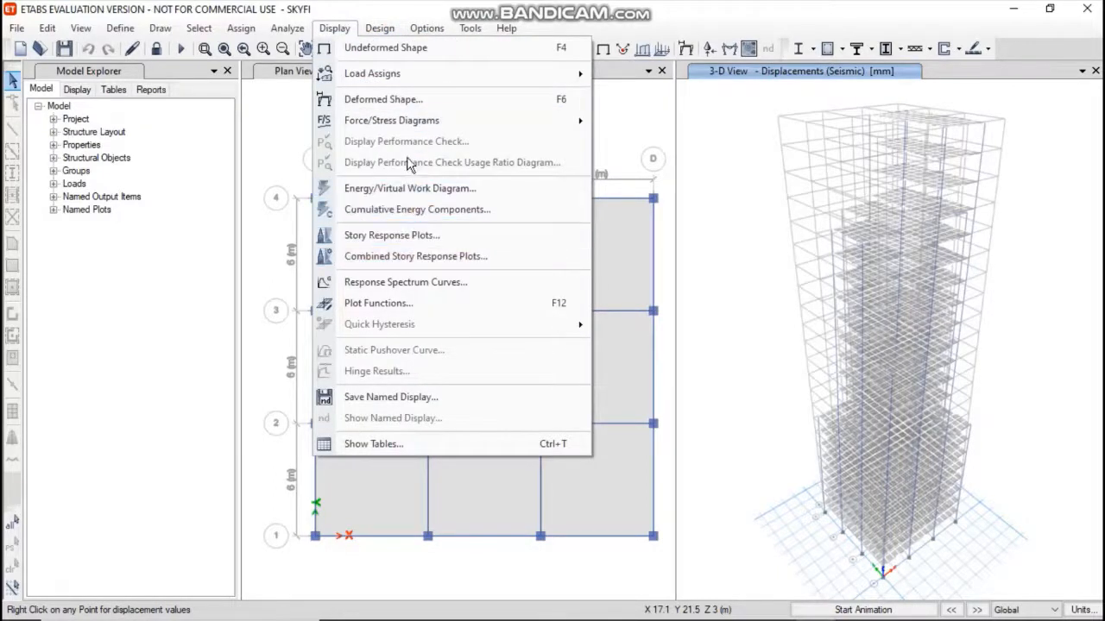
mouse_move(408, 130)
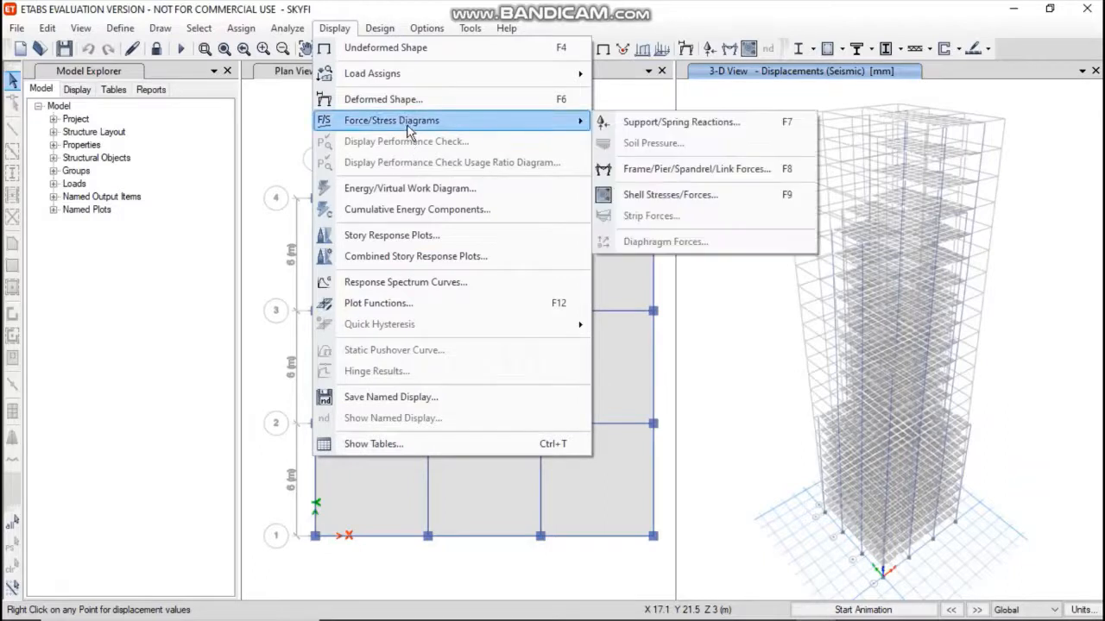
left_click(648, 173)
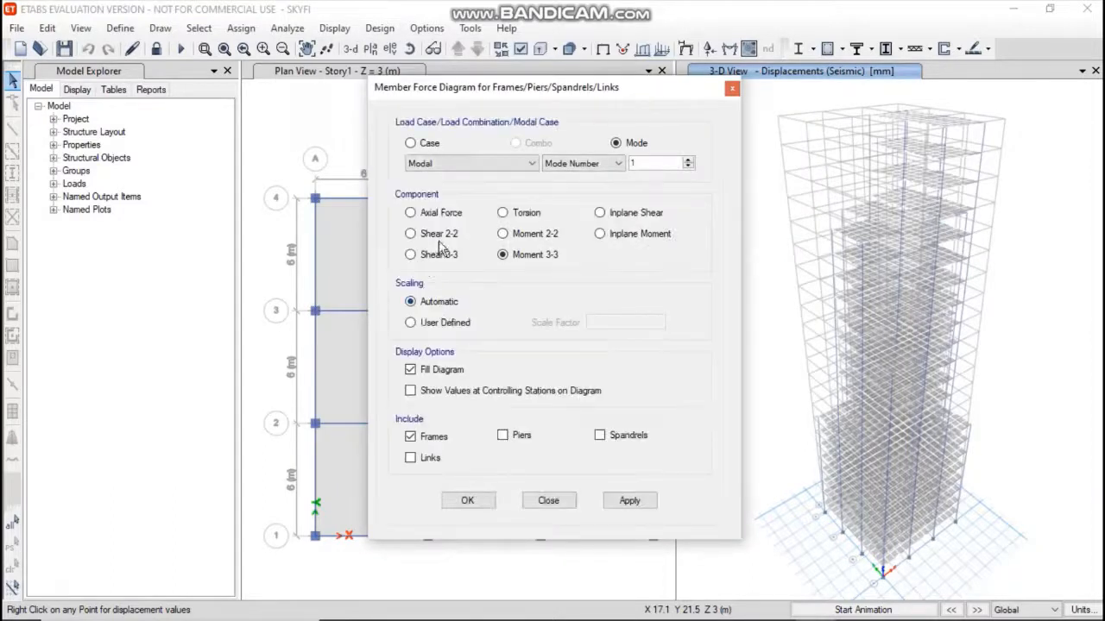
left_click(428, 237)
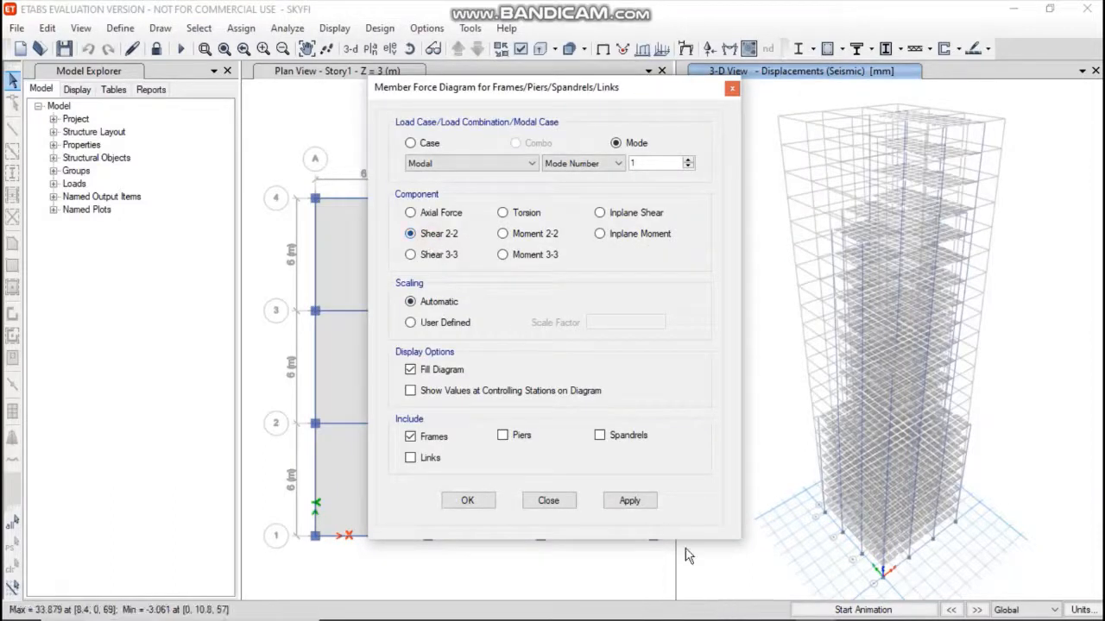
left_click(640, 507)
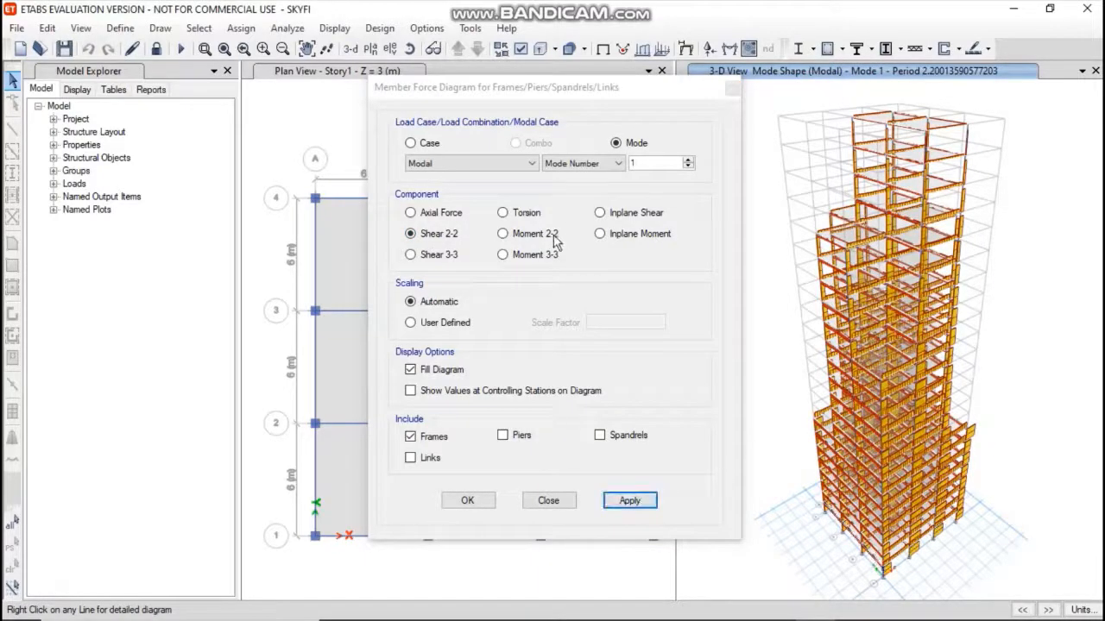
Close the member force diagram settings and run the concrete frame design check, agreeing to reiterate analysis and design.
left_click(517, 254)
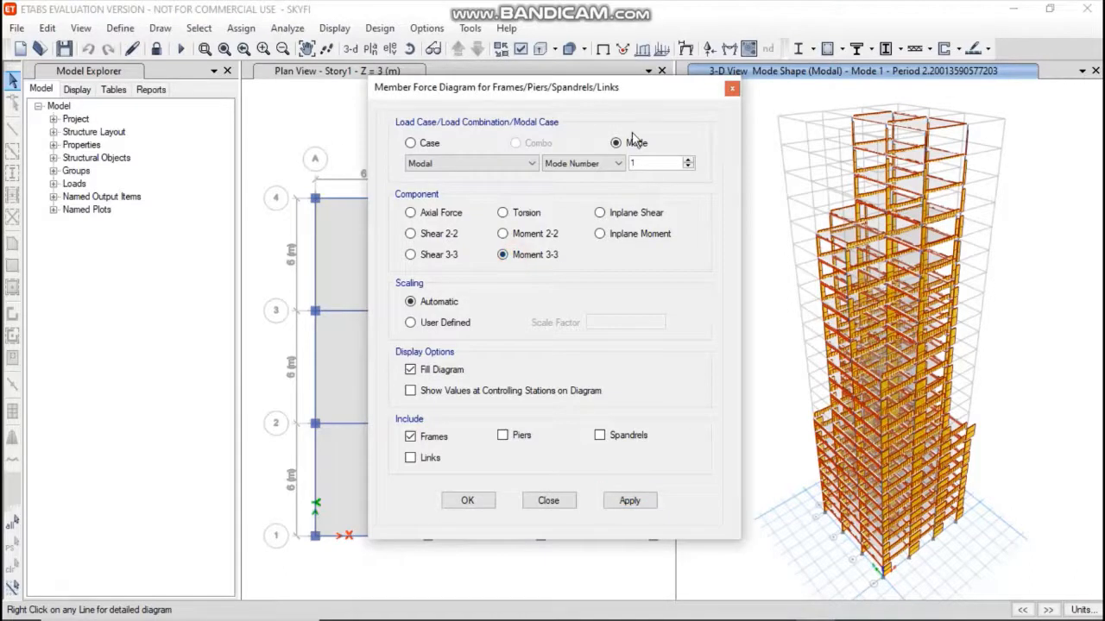
left_click(731, 90)
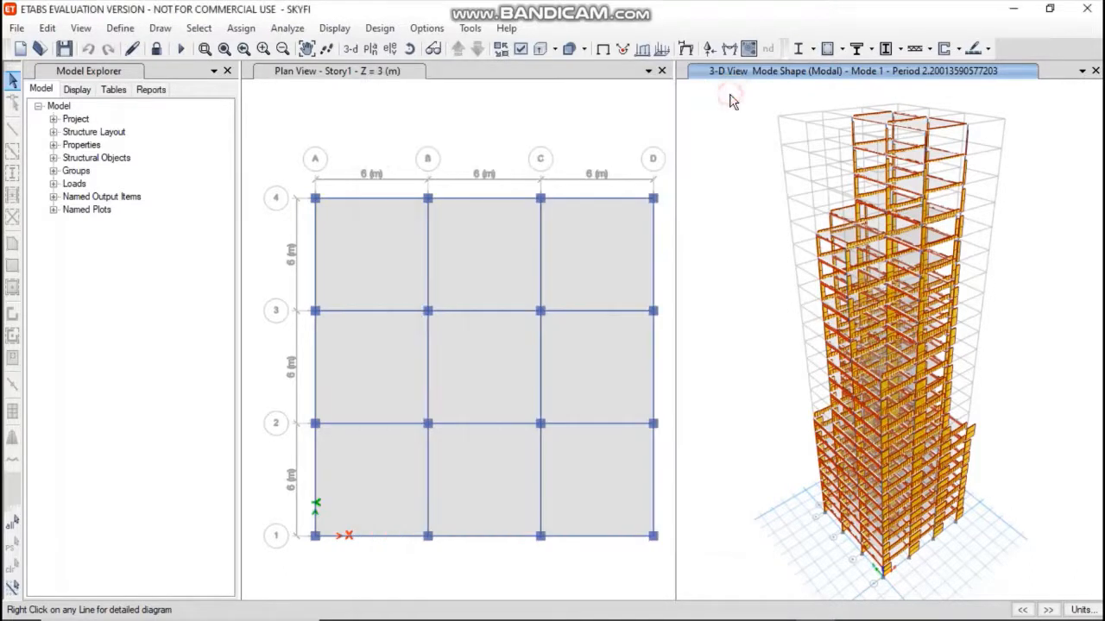
left_click(378, 28)
mouse_move(439, 81)
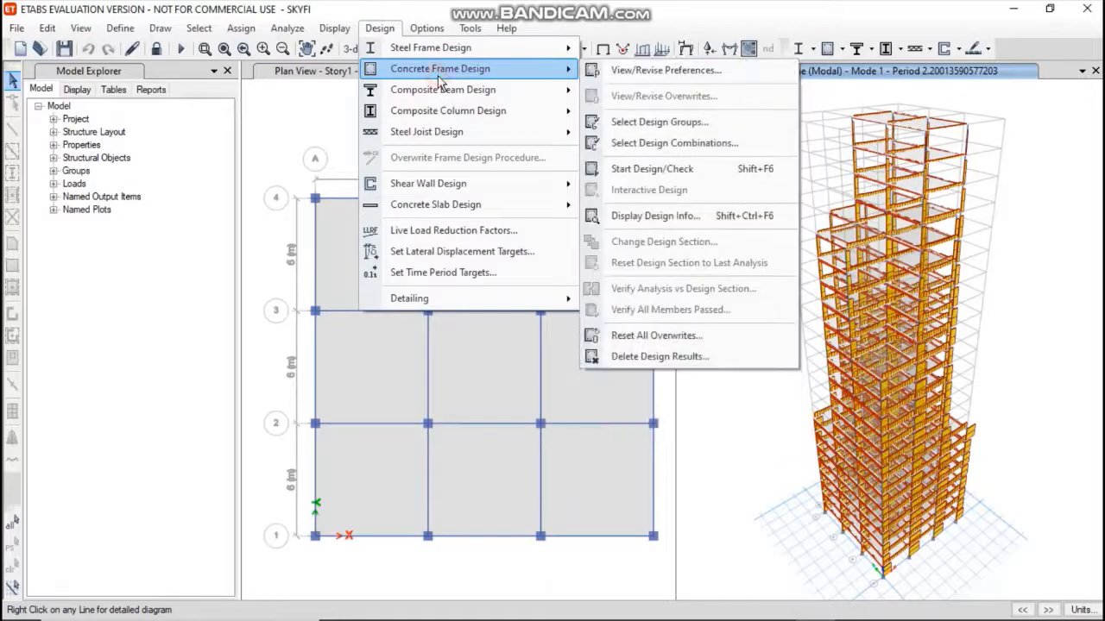
left_click(670, 168)
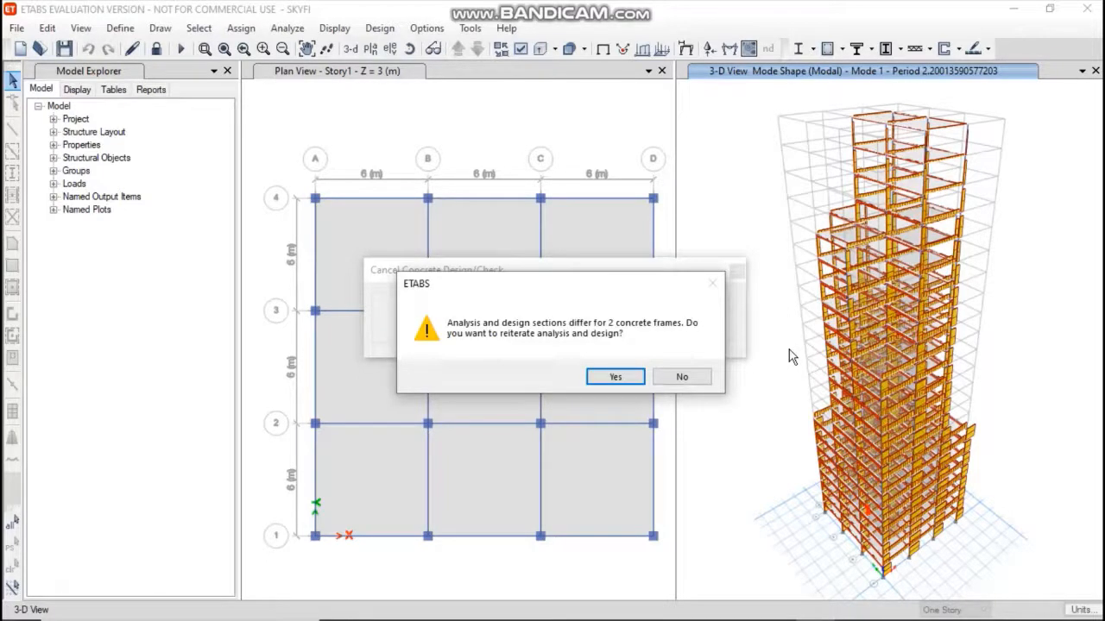
left_click(624, 377)
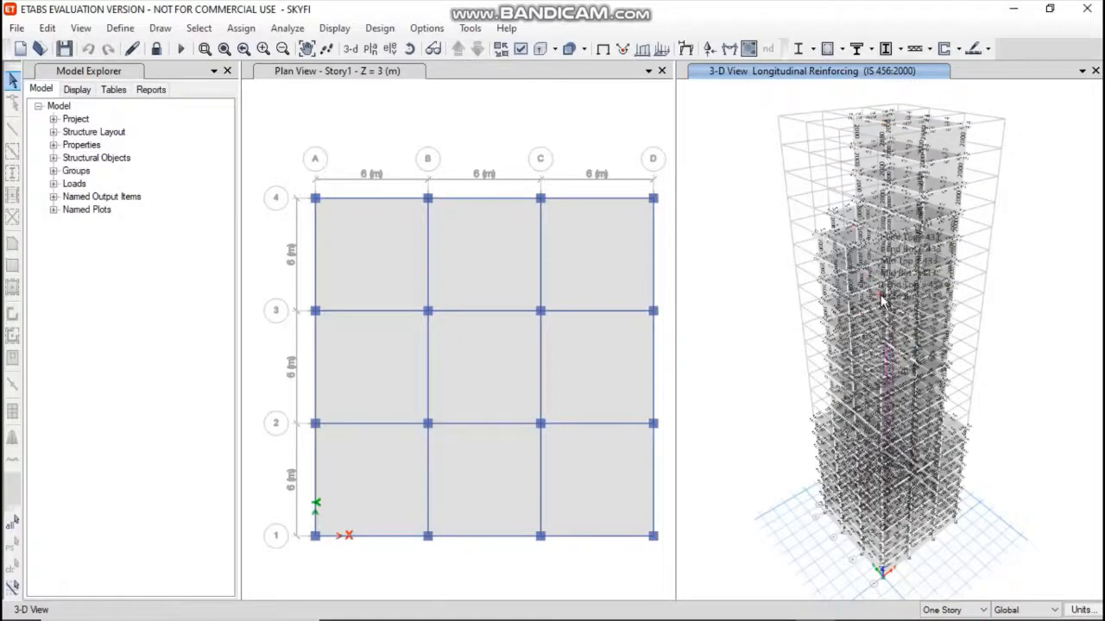
Verify that all concrete frame members passed the design check and dismiss the message.
left_click(378, 29)
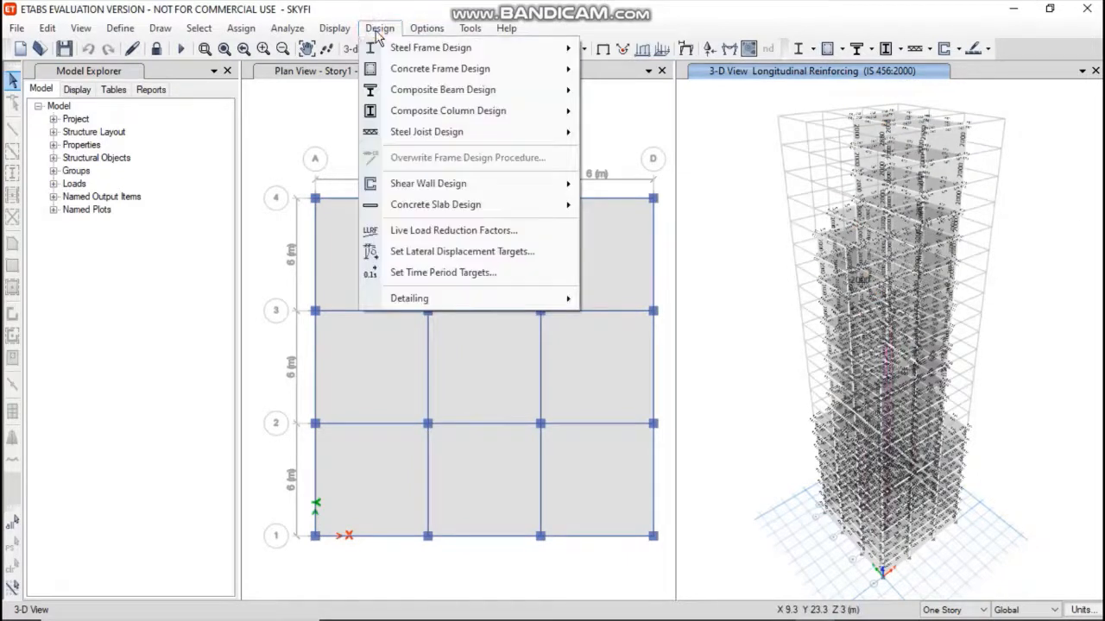
mouse_move(433, 79)
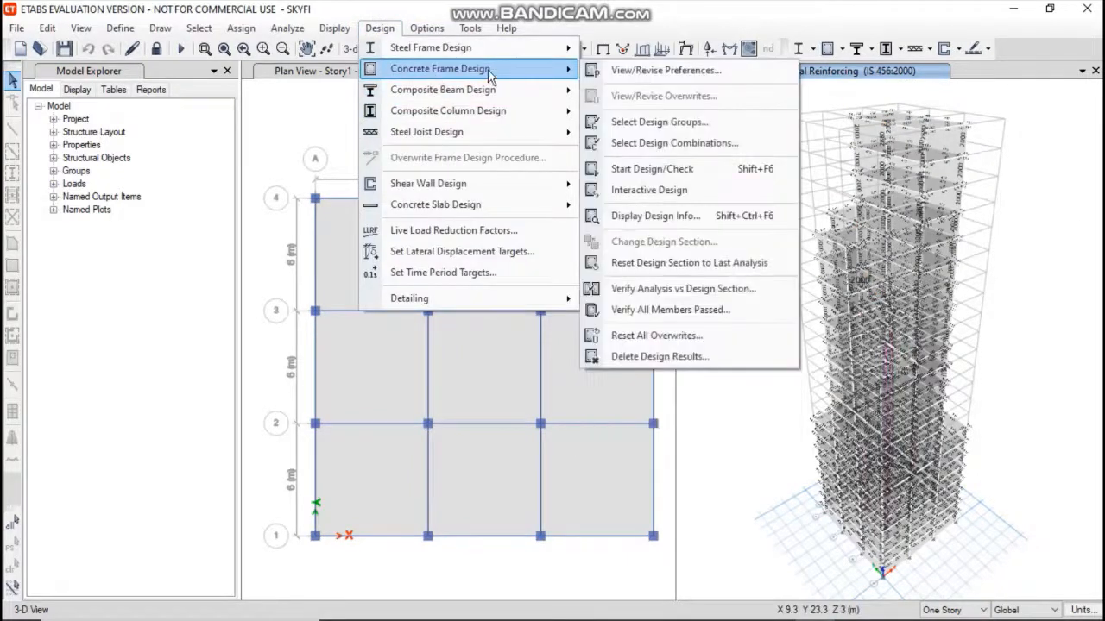
left_click(652, 309)
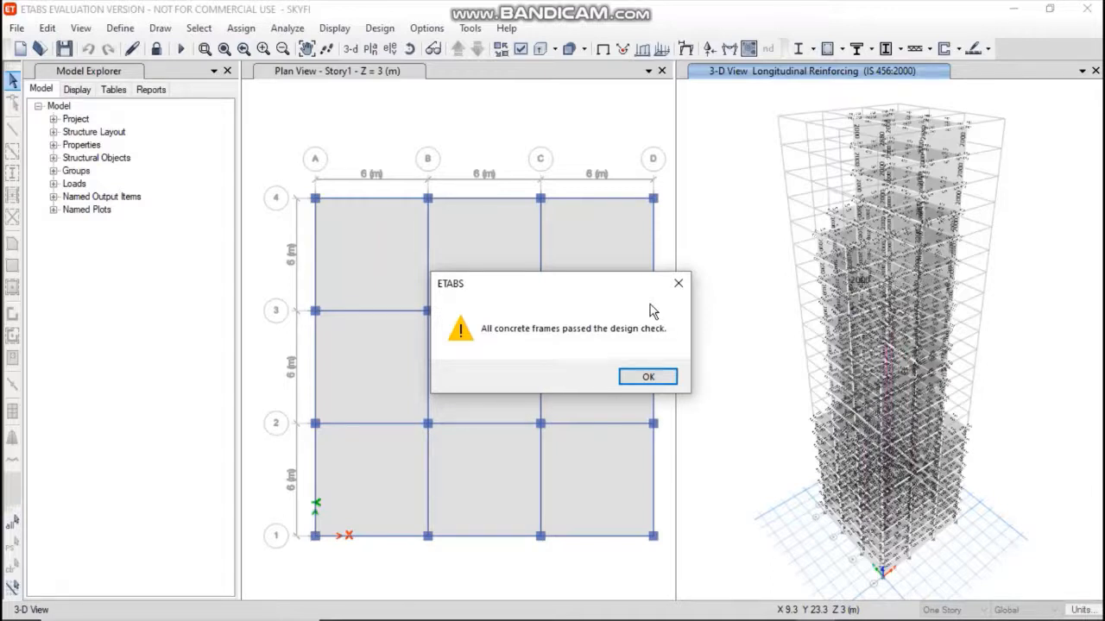
left_click(657, 380)
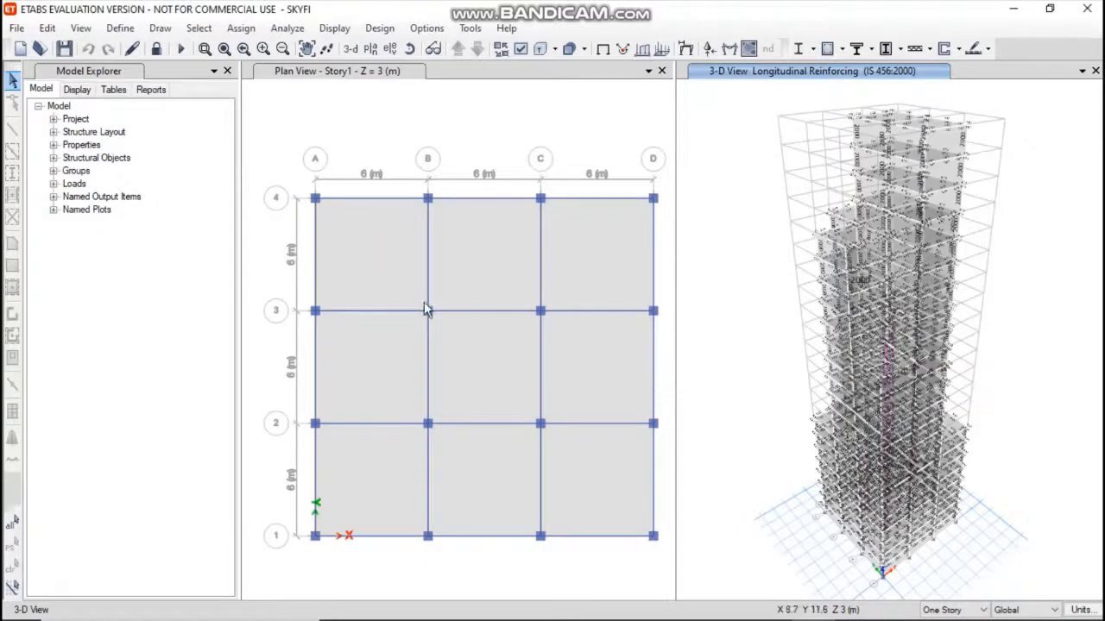
Generate the Project Report and browse through its pages to the time history function table.
left_click(147, 95)
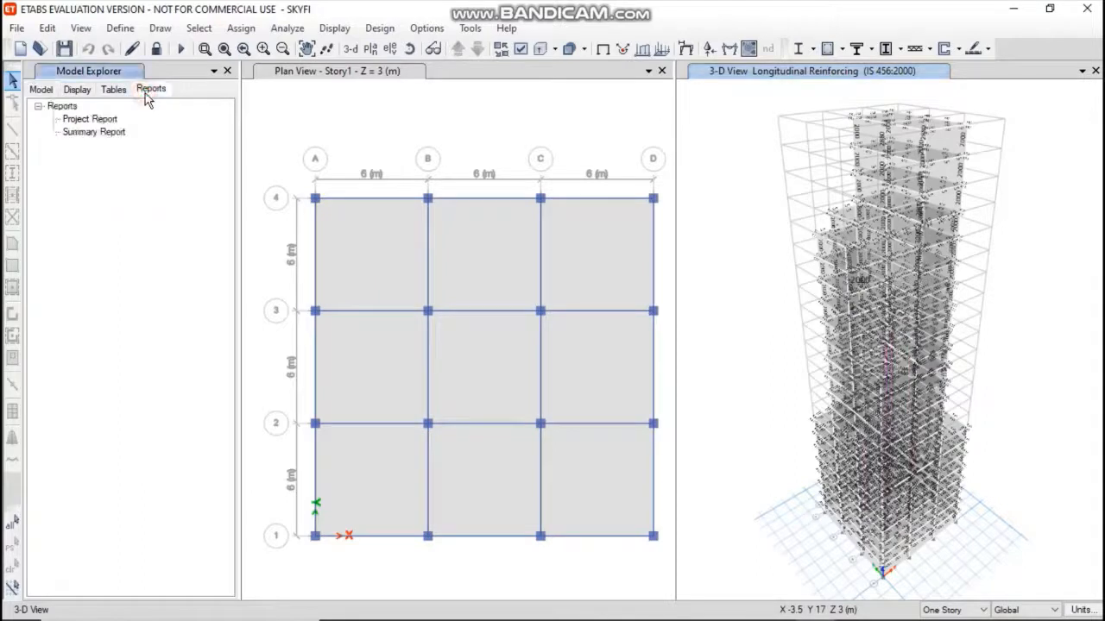
left_click(84, 122)
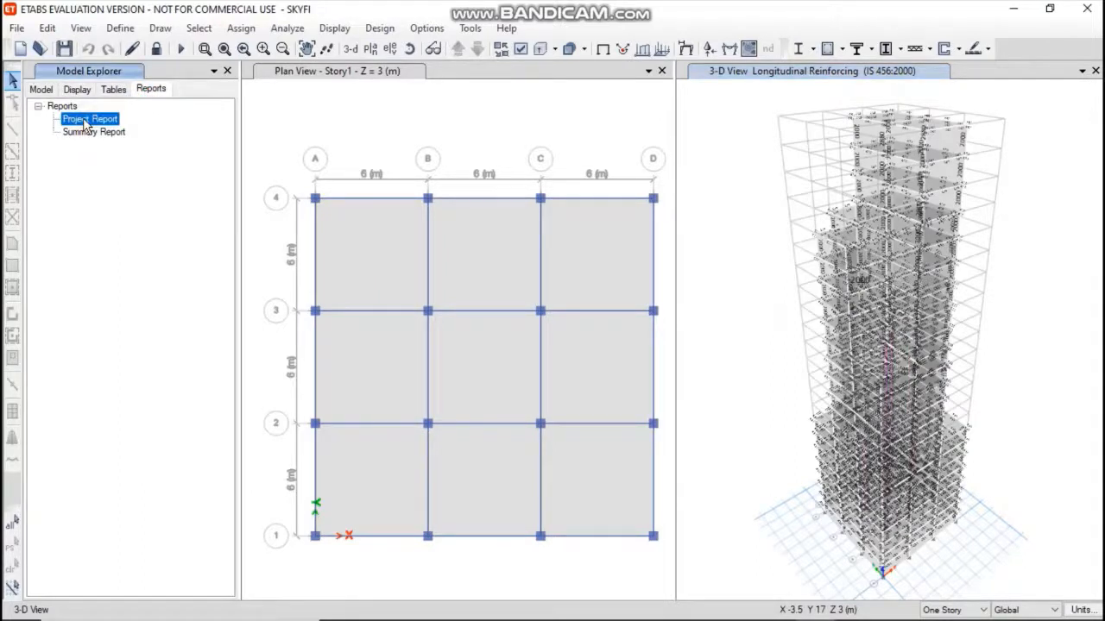
double_click(84, 121)
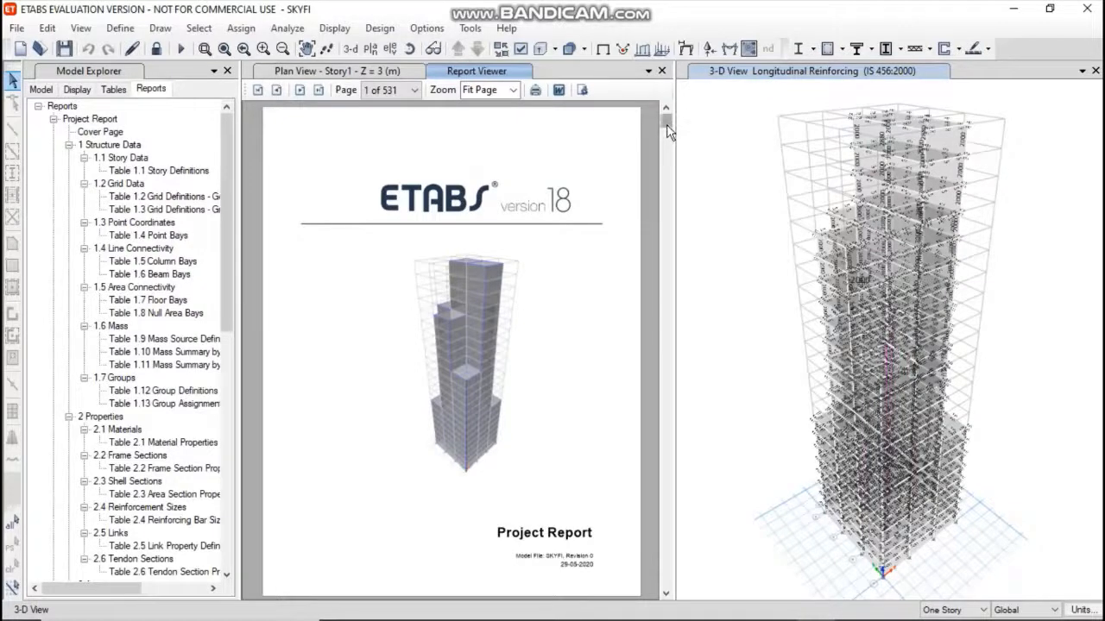
left_click_drag(666, 129, 667, 239)
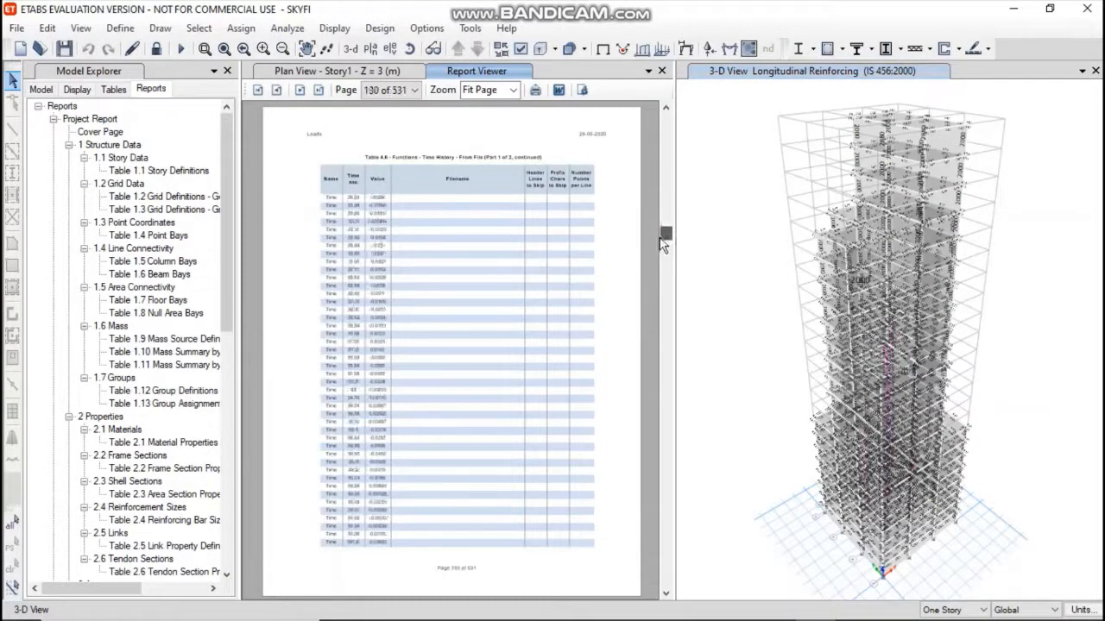